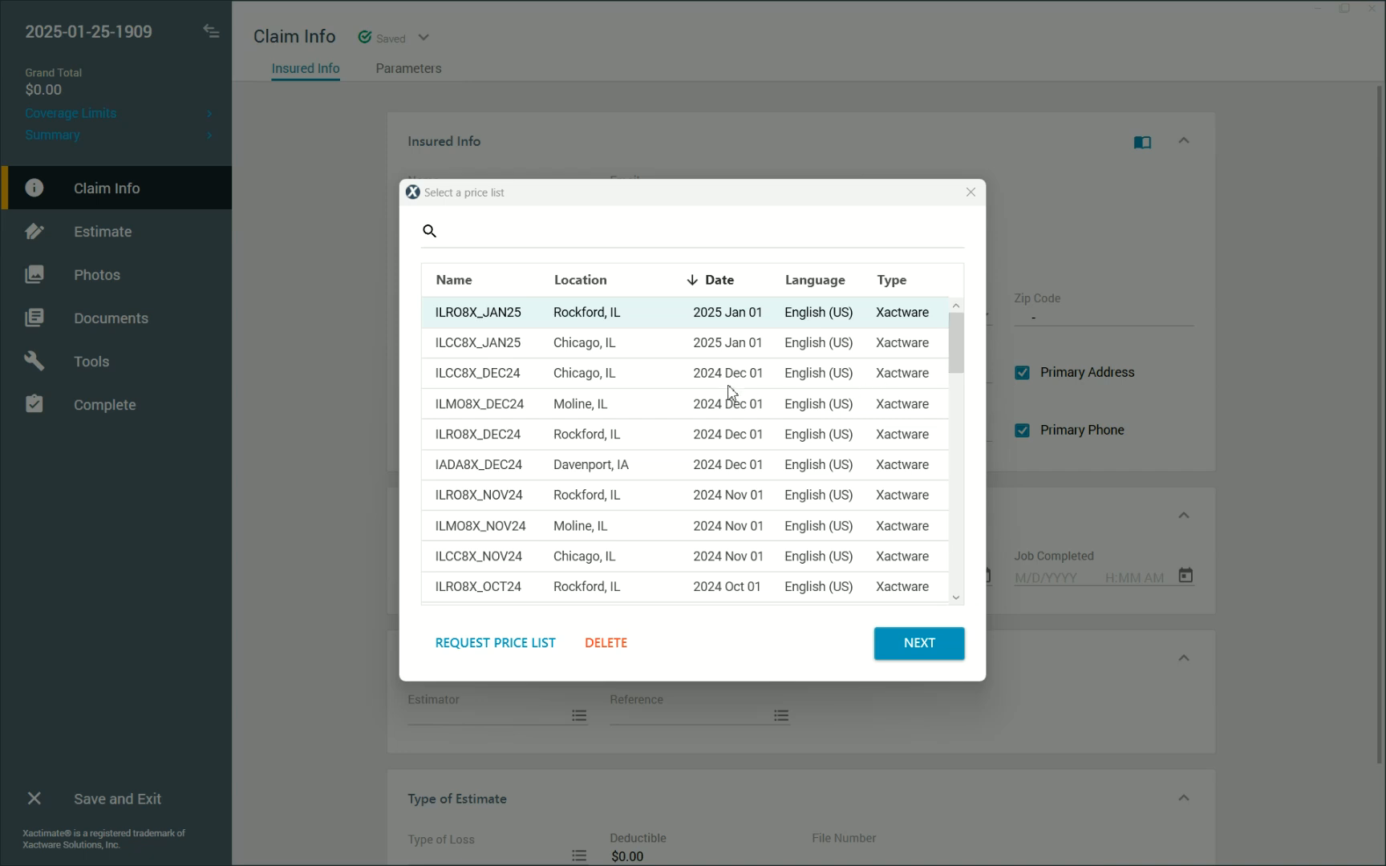
# Review the options for requesting a price list, including the date calendar and the Zip Code lookup, without downloading one
pyautogui.click(594, 344)
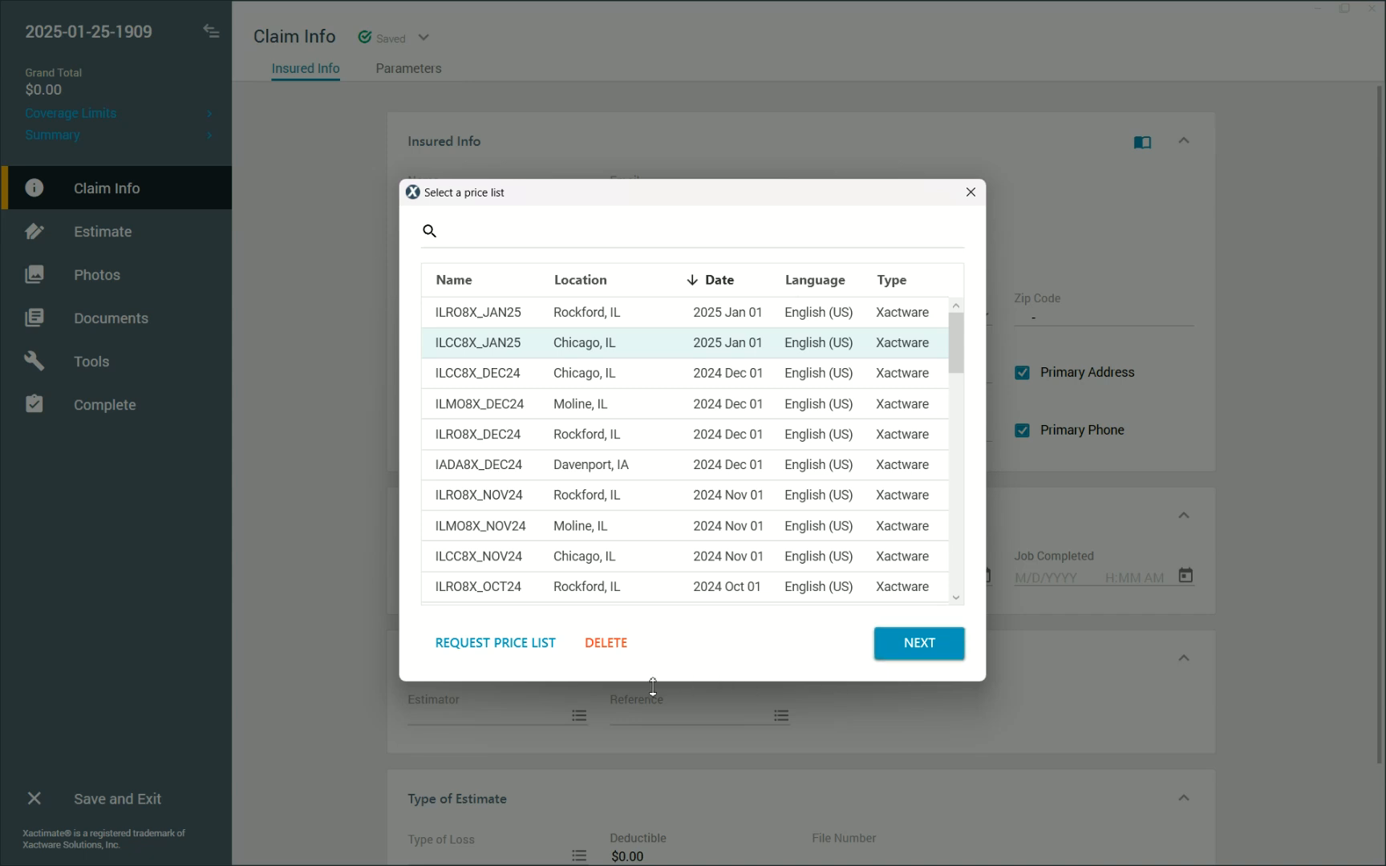
pyautogui.click(527, 656)
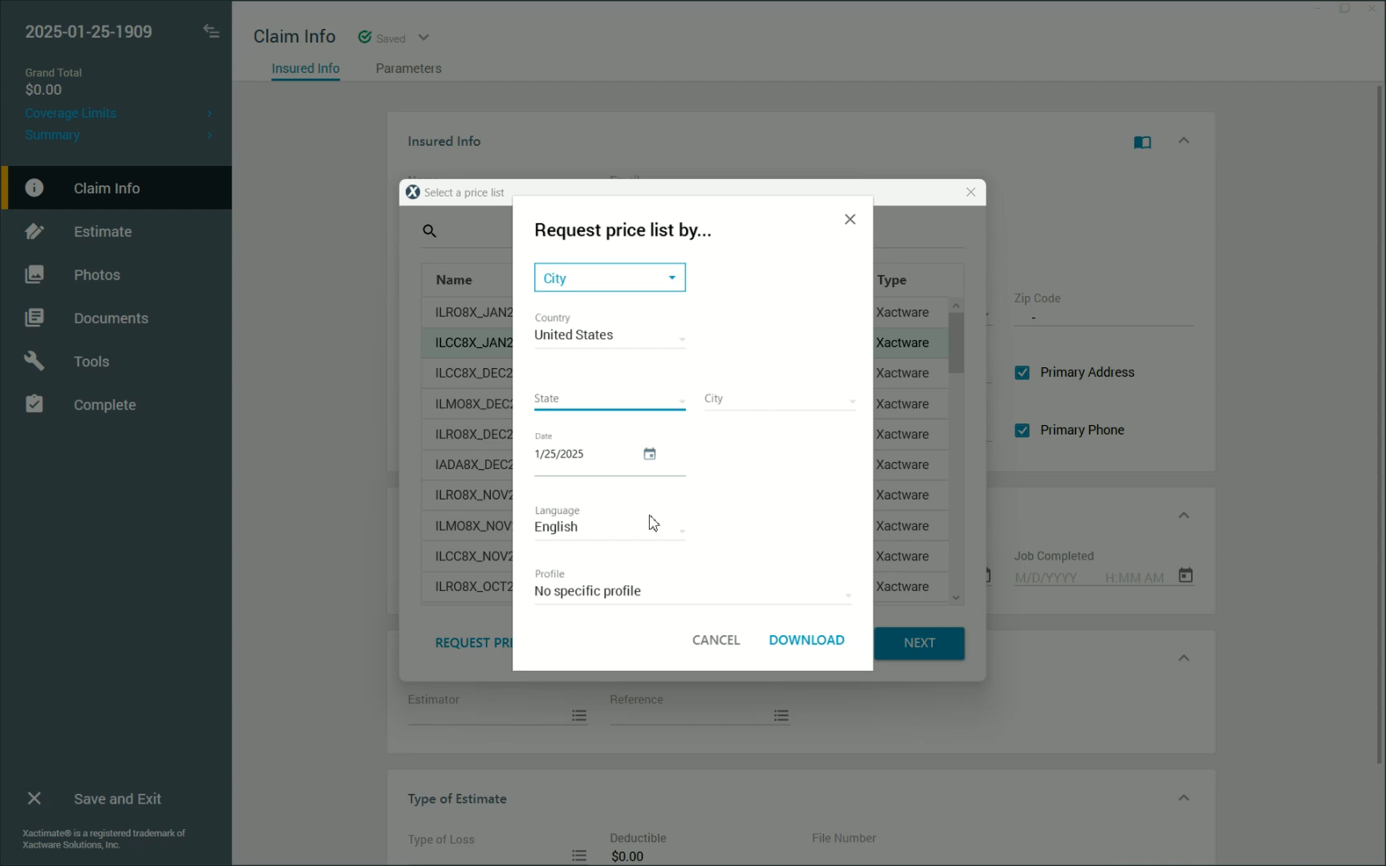
pyautogui.click(651, 456)
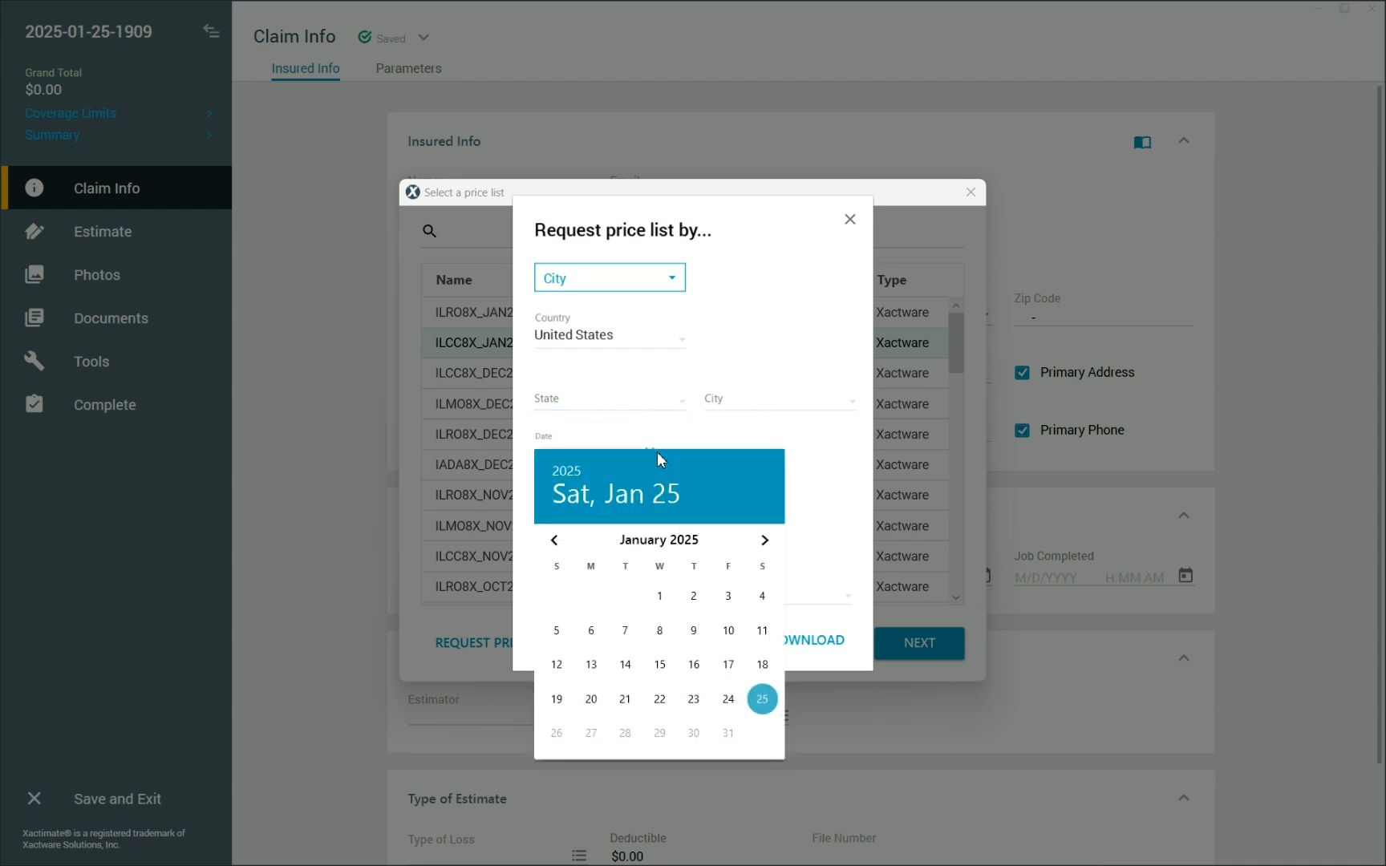
pyautogui.click(556, 542)
pyautogui.click(560, 542)
pyautogui.click(561, 541)
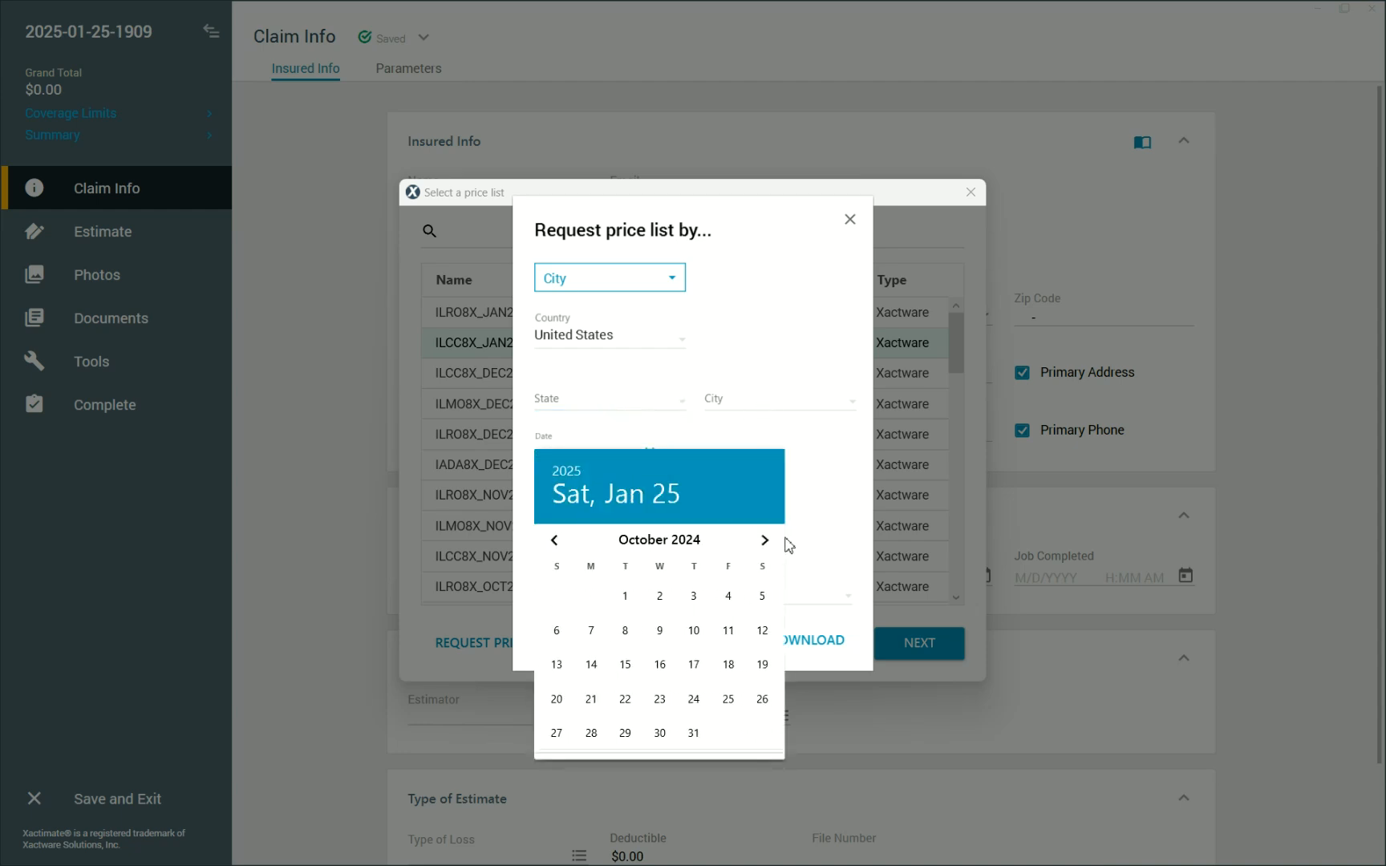
pyautogui.click(824, 505)
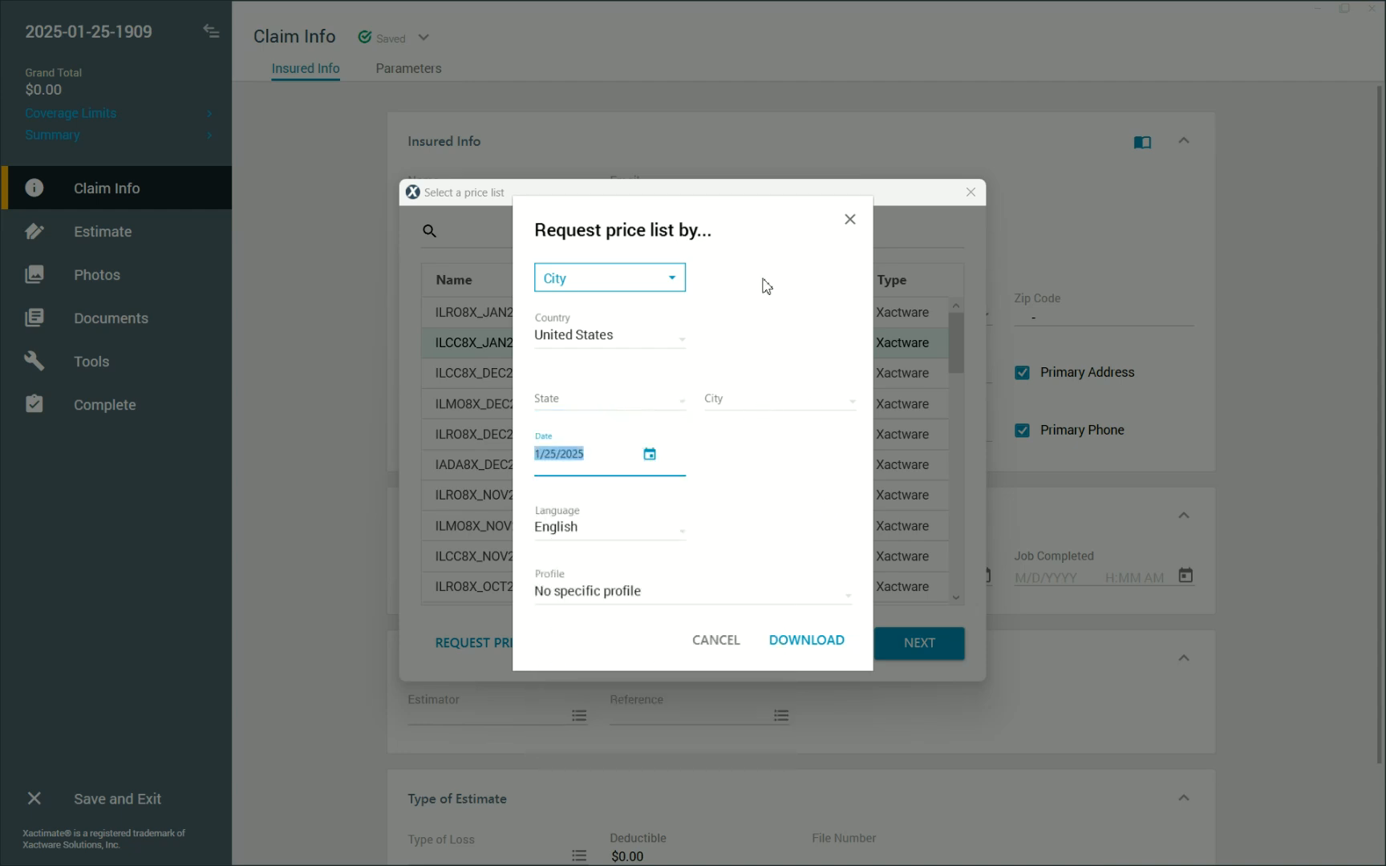
pyautogui.click(678, 283)
pyautogui.click(666, 343)
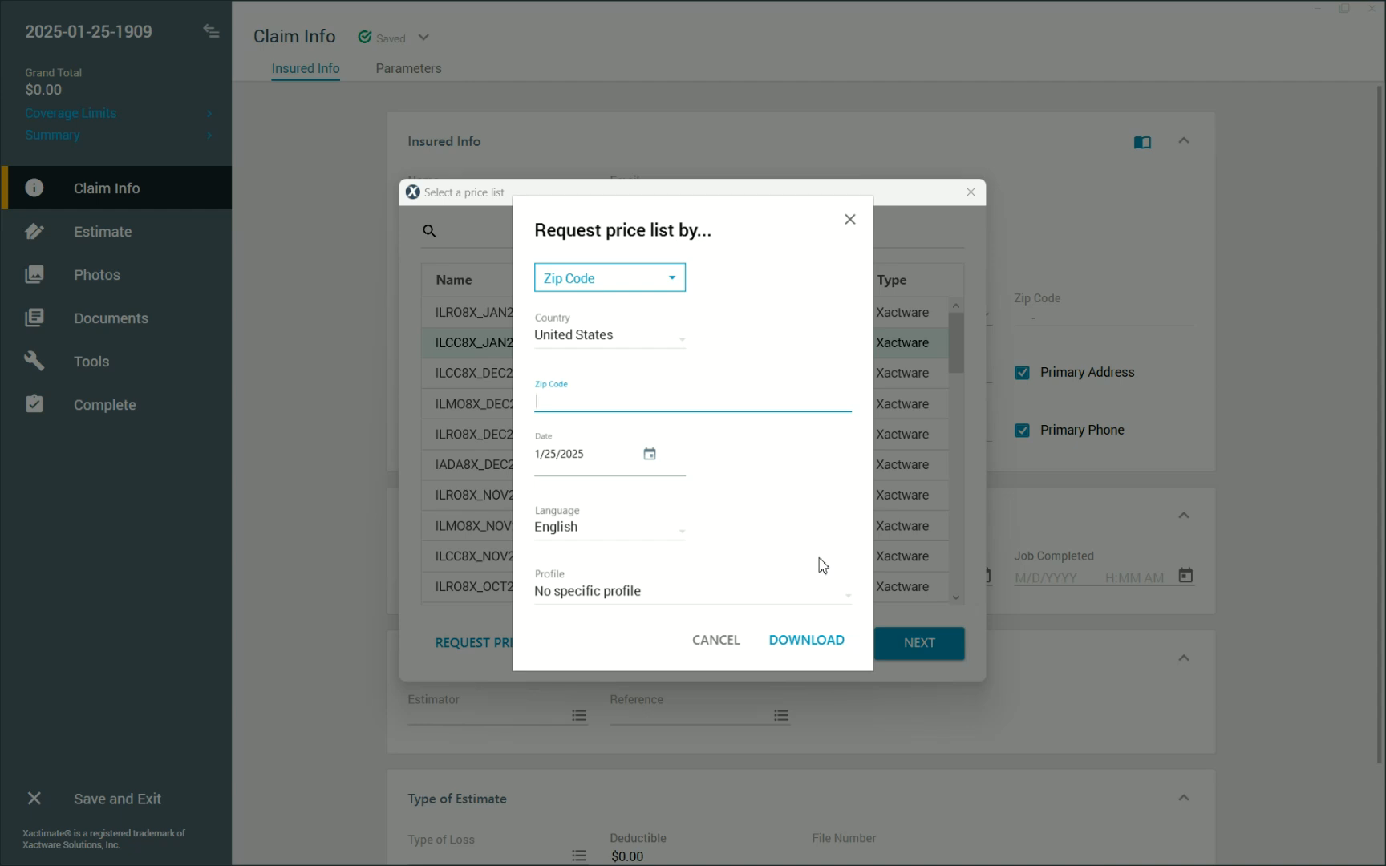
pyautogui.click(739, 641)
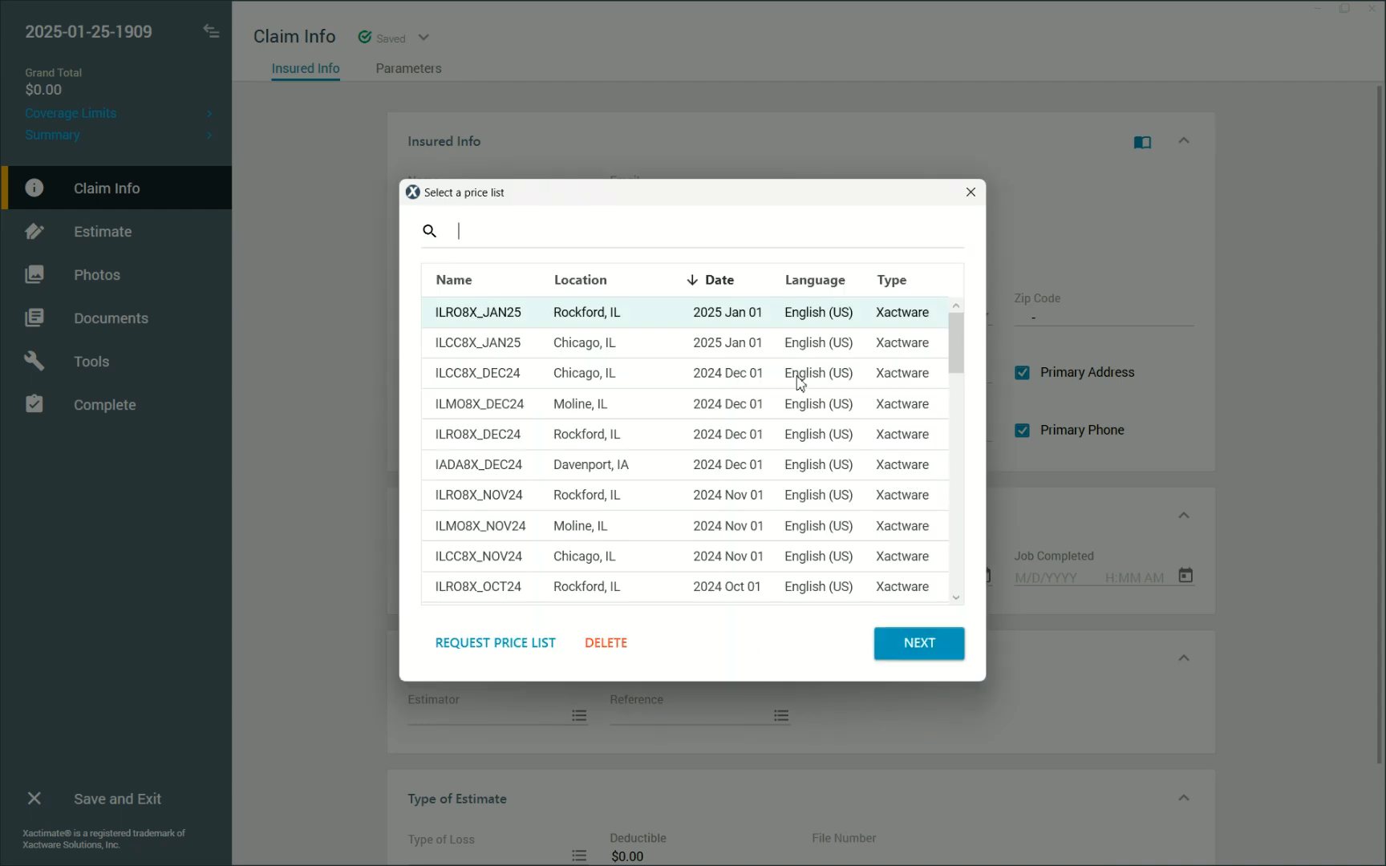
# Choose the Chicago price list ILCC8X_JAN25 for the claim and apply the 11.5% tax jurisdiction
pyautogui.click(685, 353)
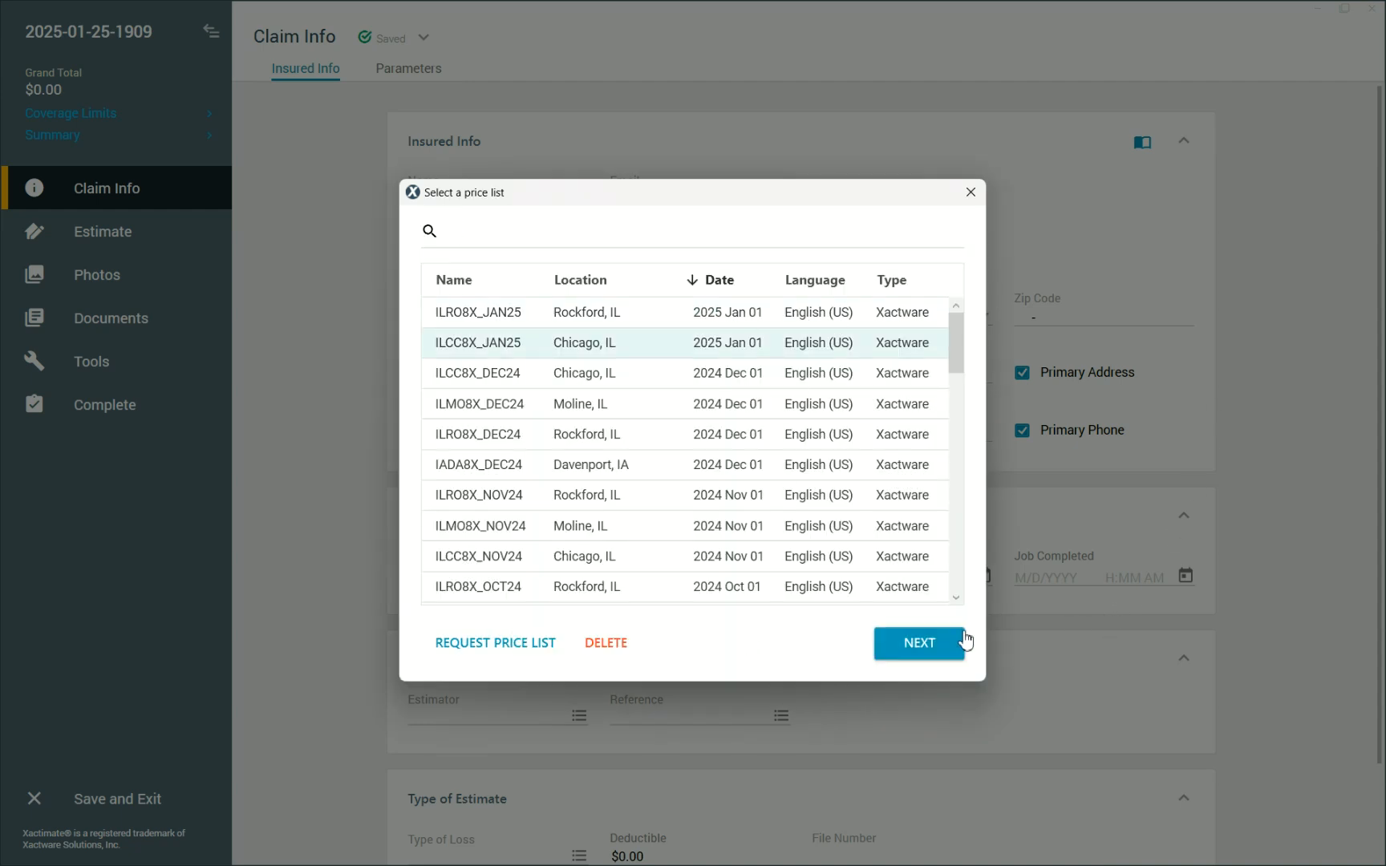
pyautogui.click(919, 642)
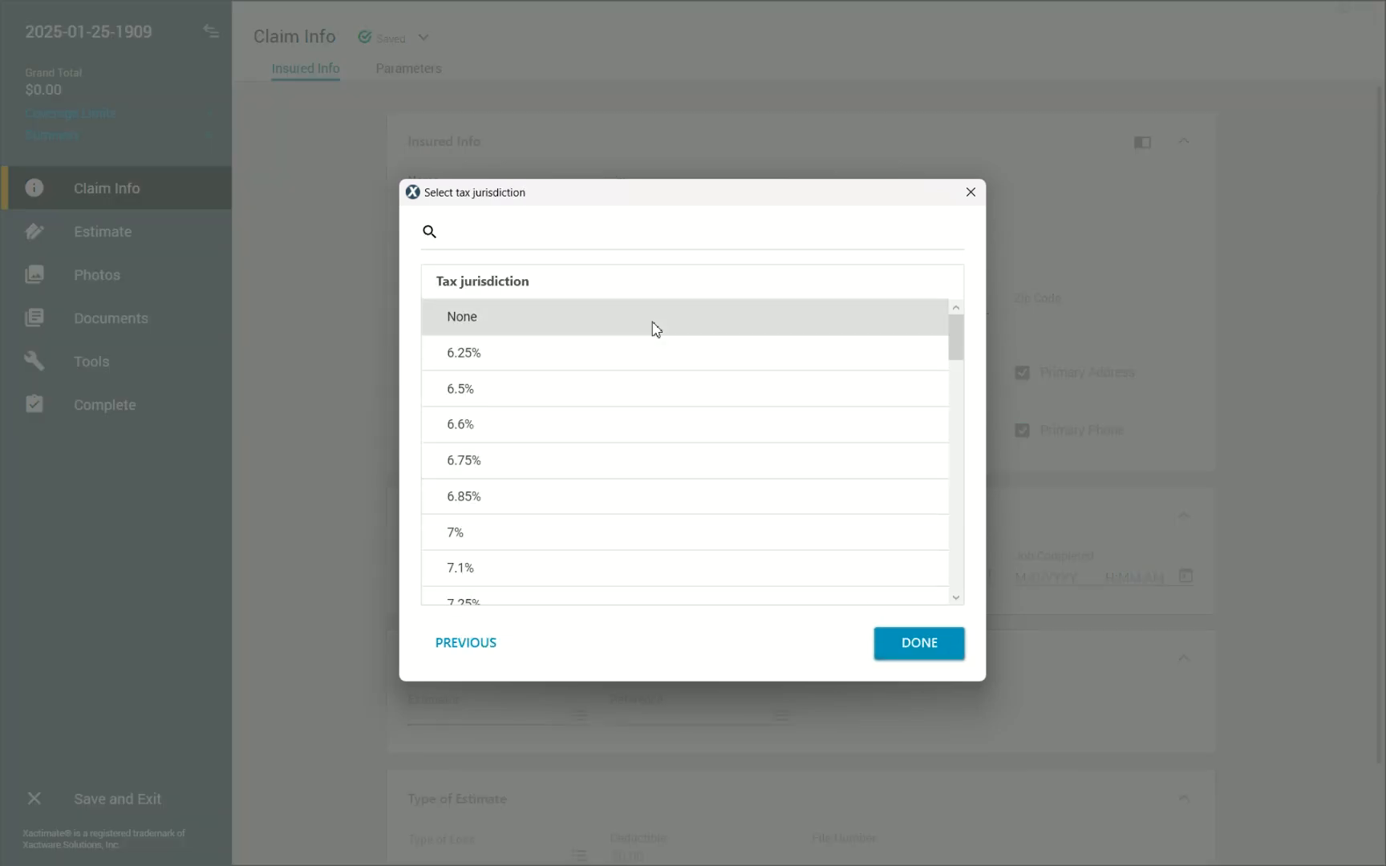
pyautogui.scroll(-8, 690, 357)
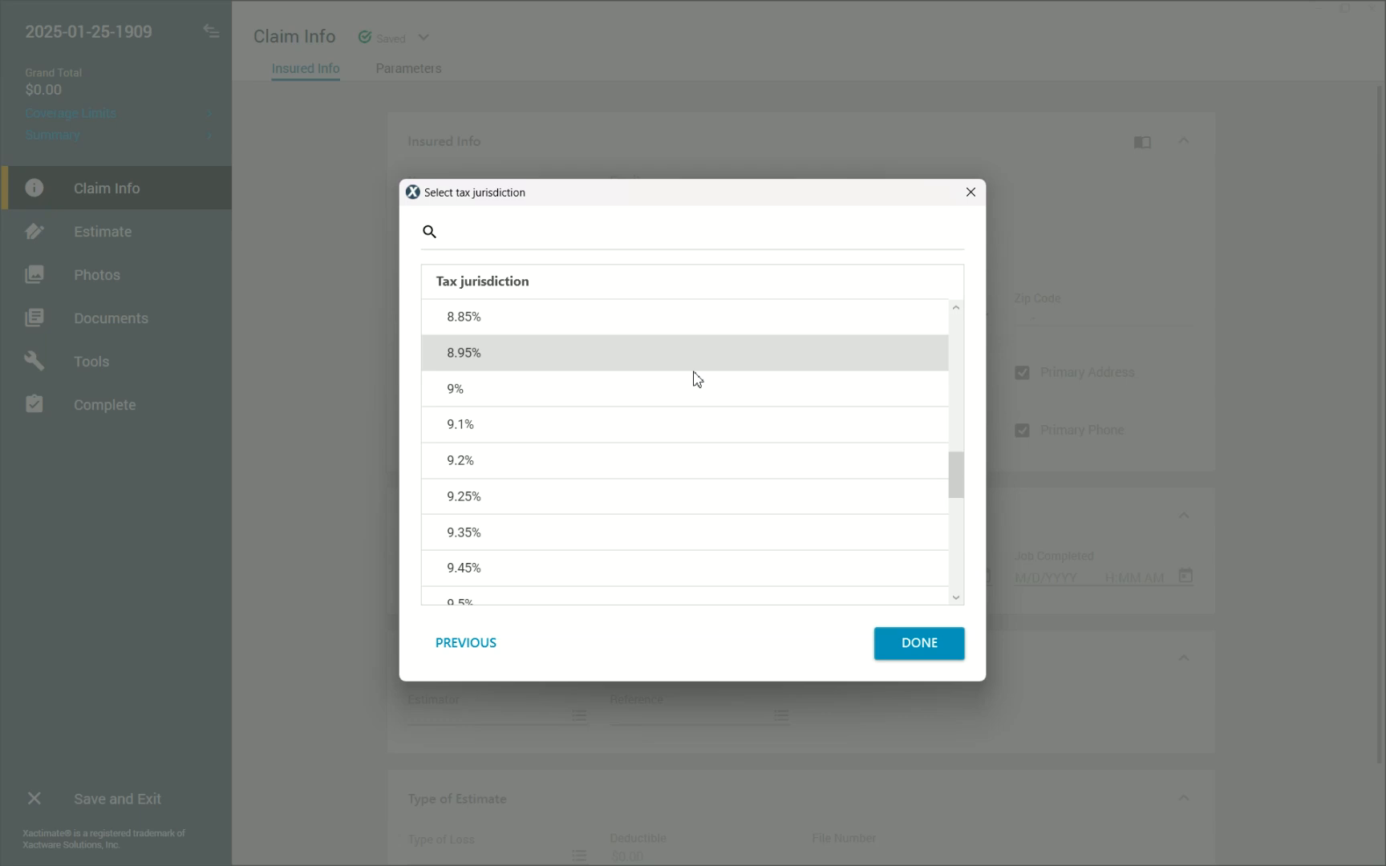
pyautogui.scroll(-6, 696, 379)
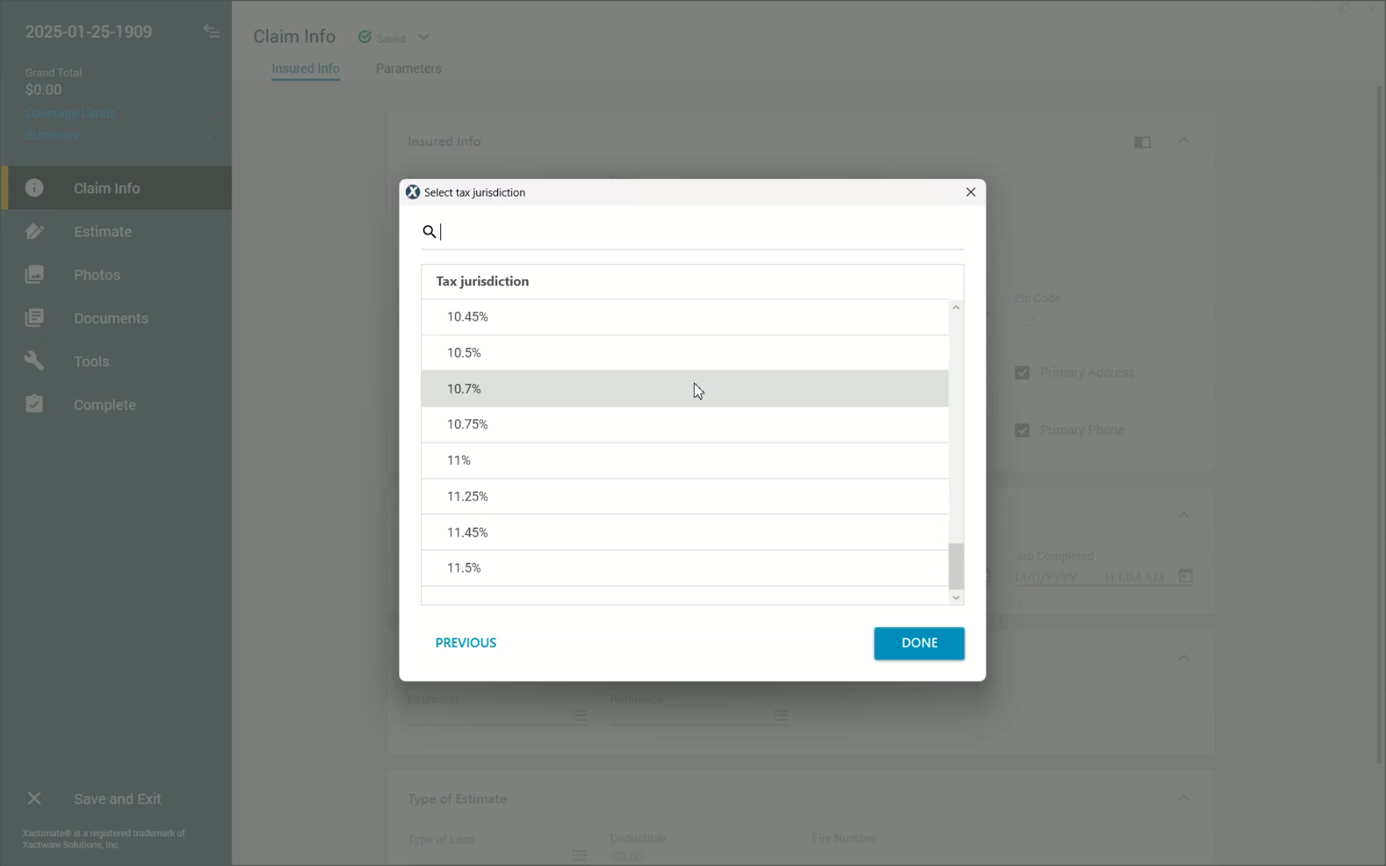
pyautogui.click(748, 579)
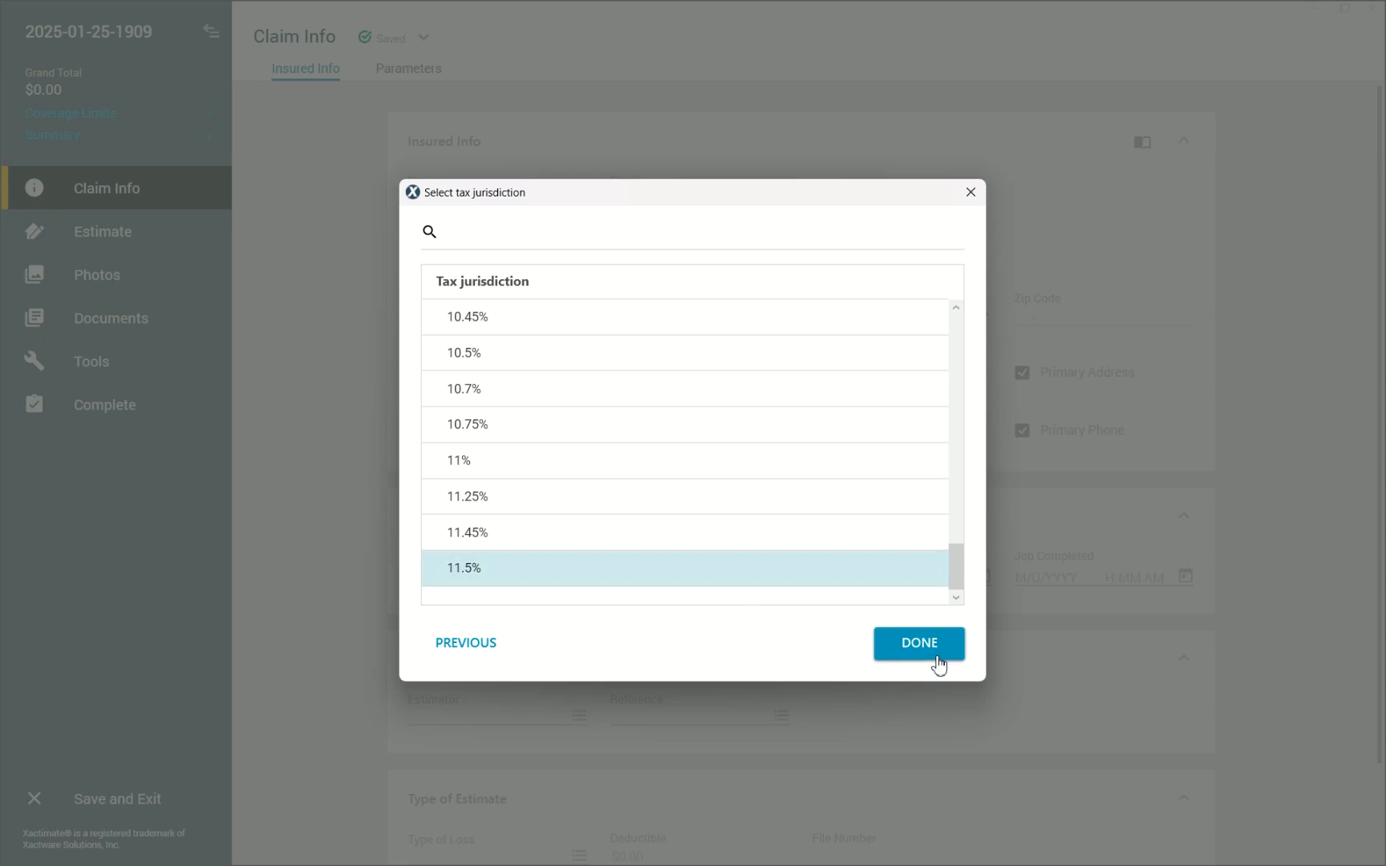
pyautogui.click(937, 657)
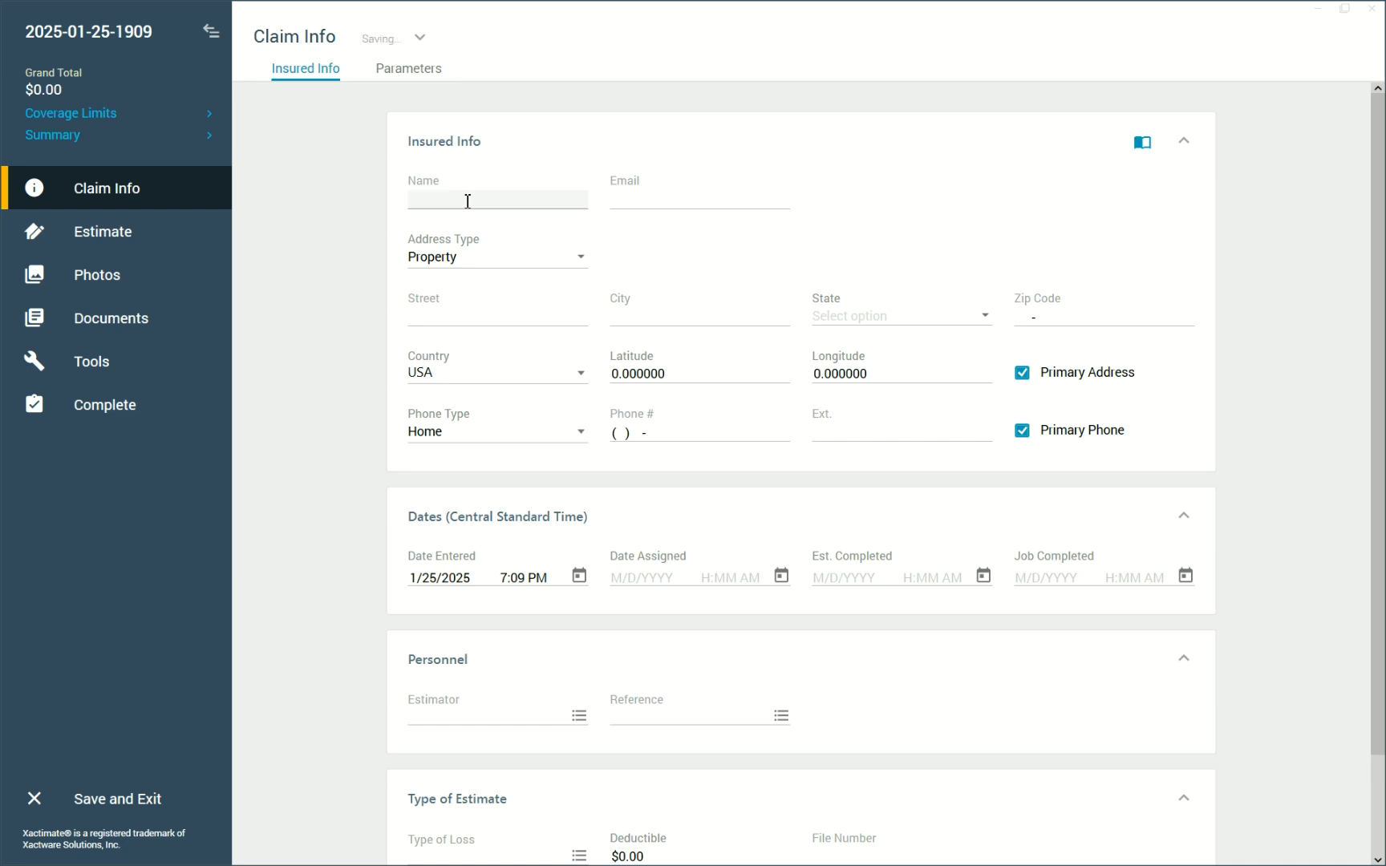
# Review the claim's Date Assigned field and the list of available estimators without assigning anything
pyautogui.scroll(-1, 532, 527)
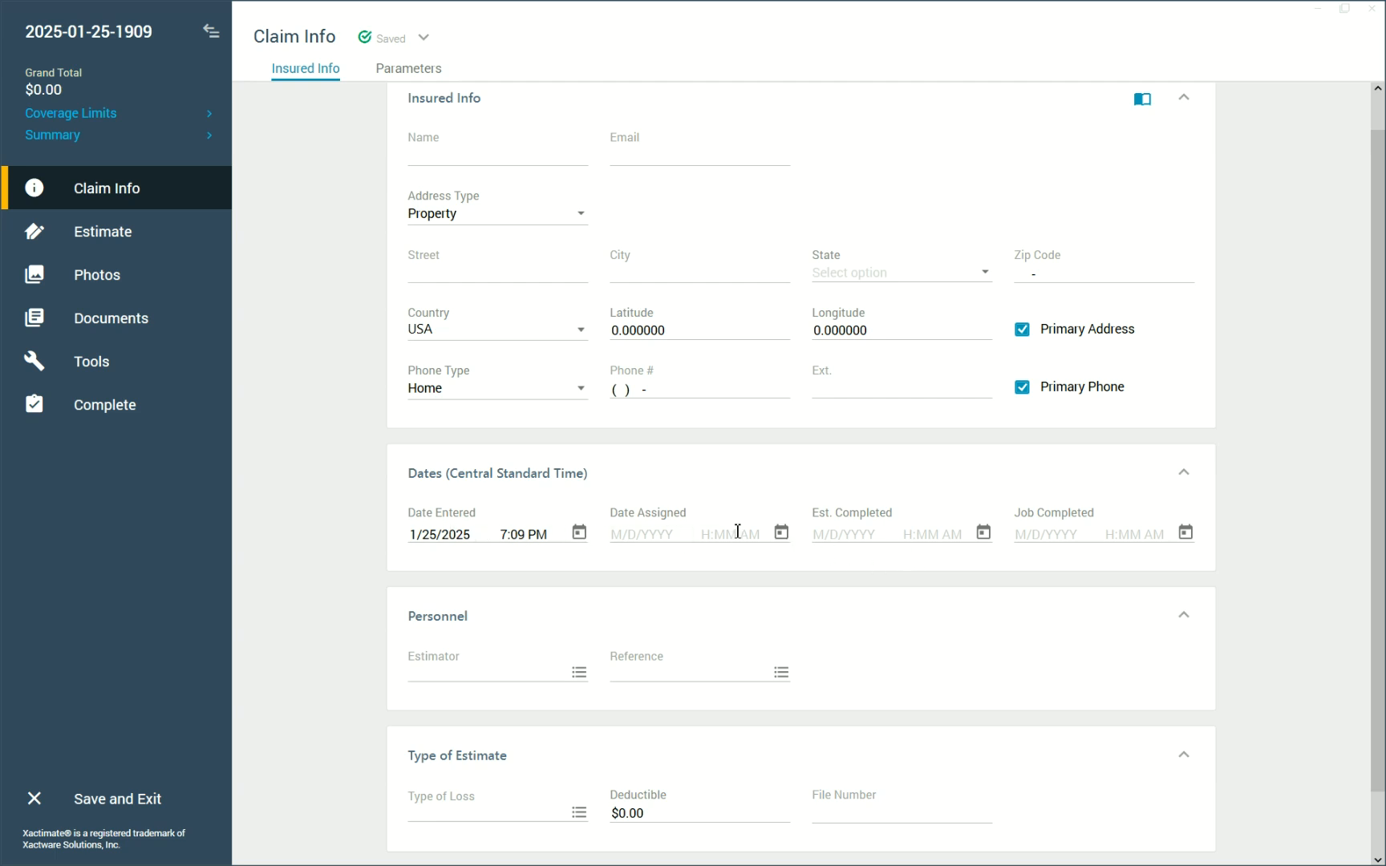
pyautogui.click(790, 534)
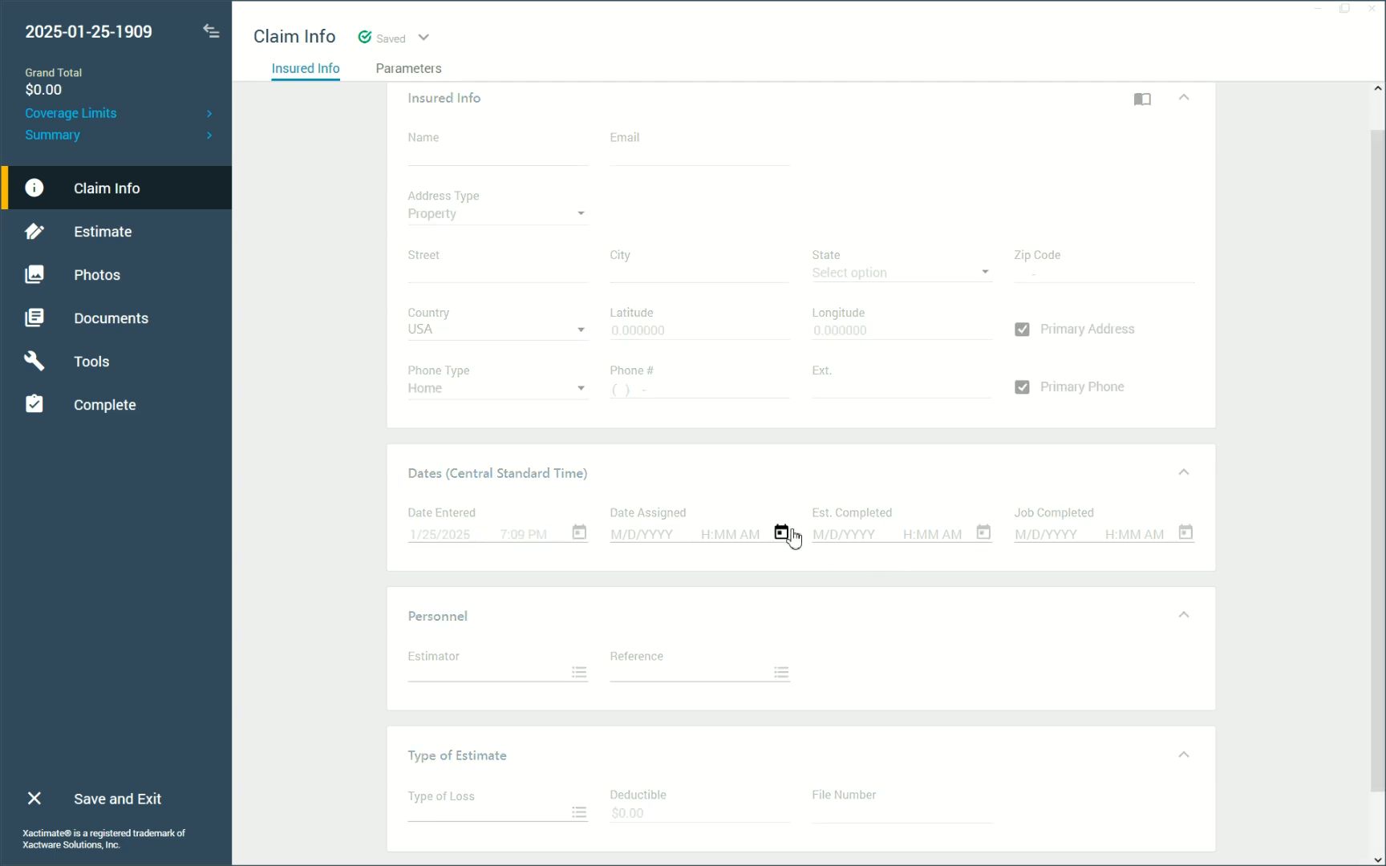
pyautogui.click(887, 625)
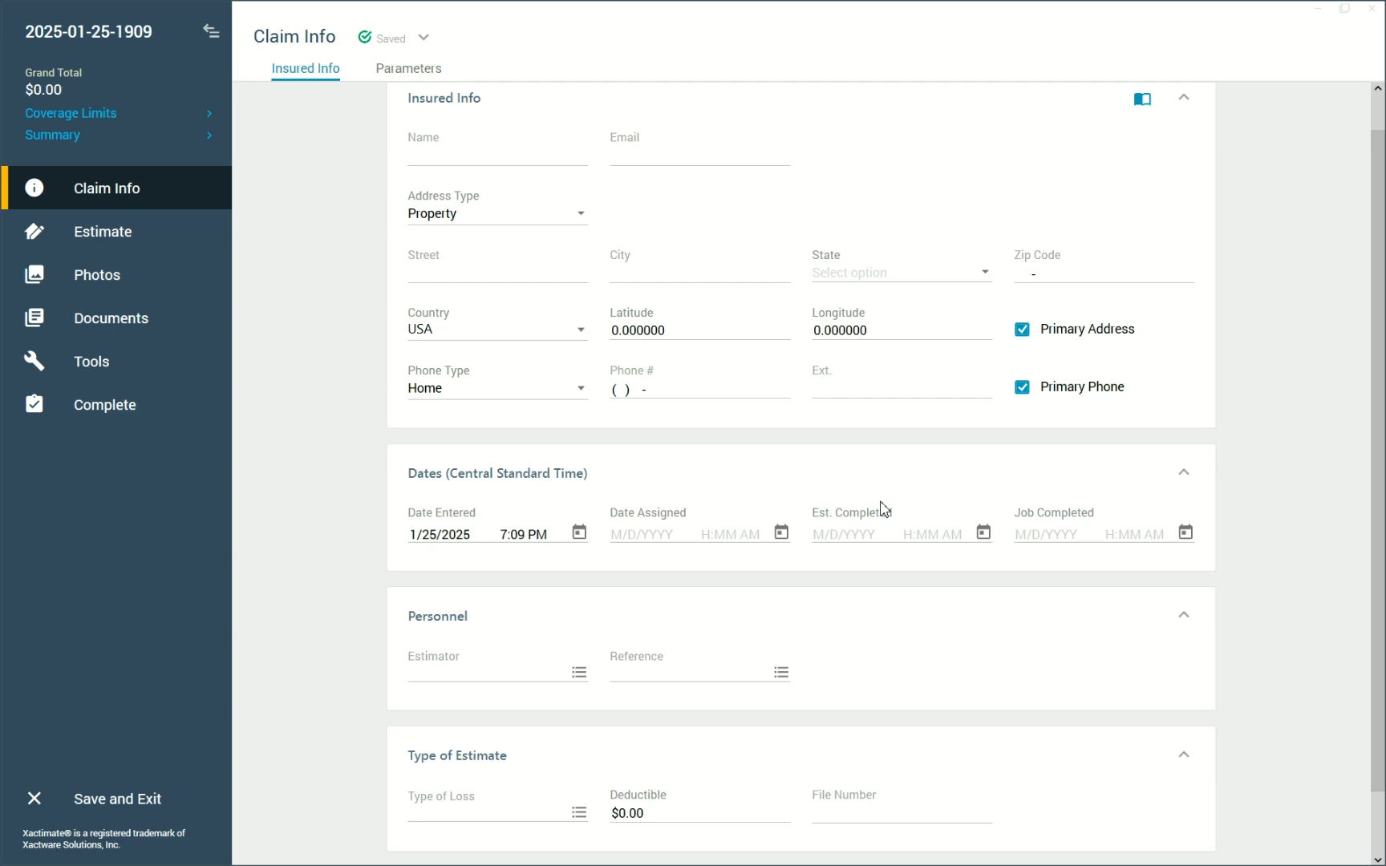
pyautogui.click(579, 673)
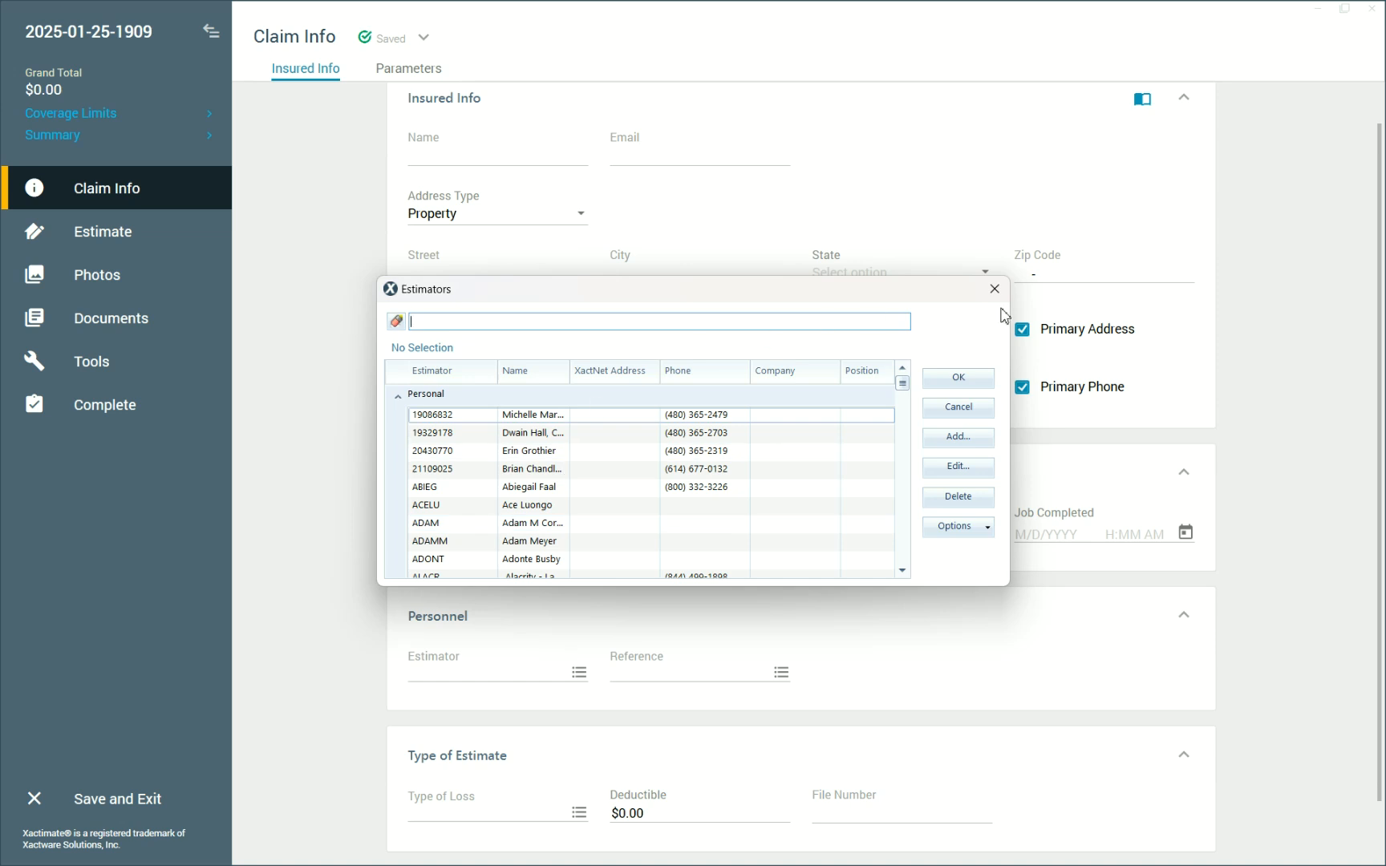
pyautogui.click(978, 295)
# Set the claim's type of loss to HAIL
pyautogui.scroll(-2, 792, 686)
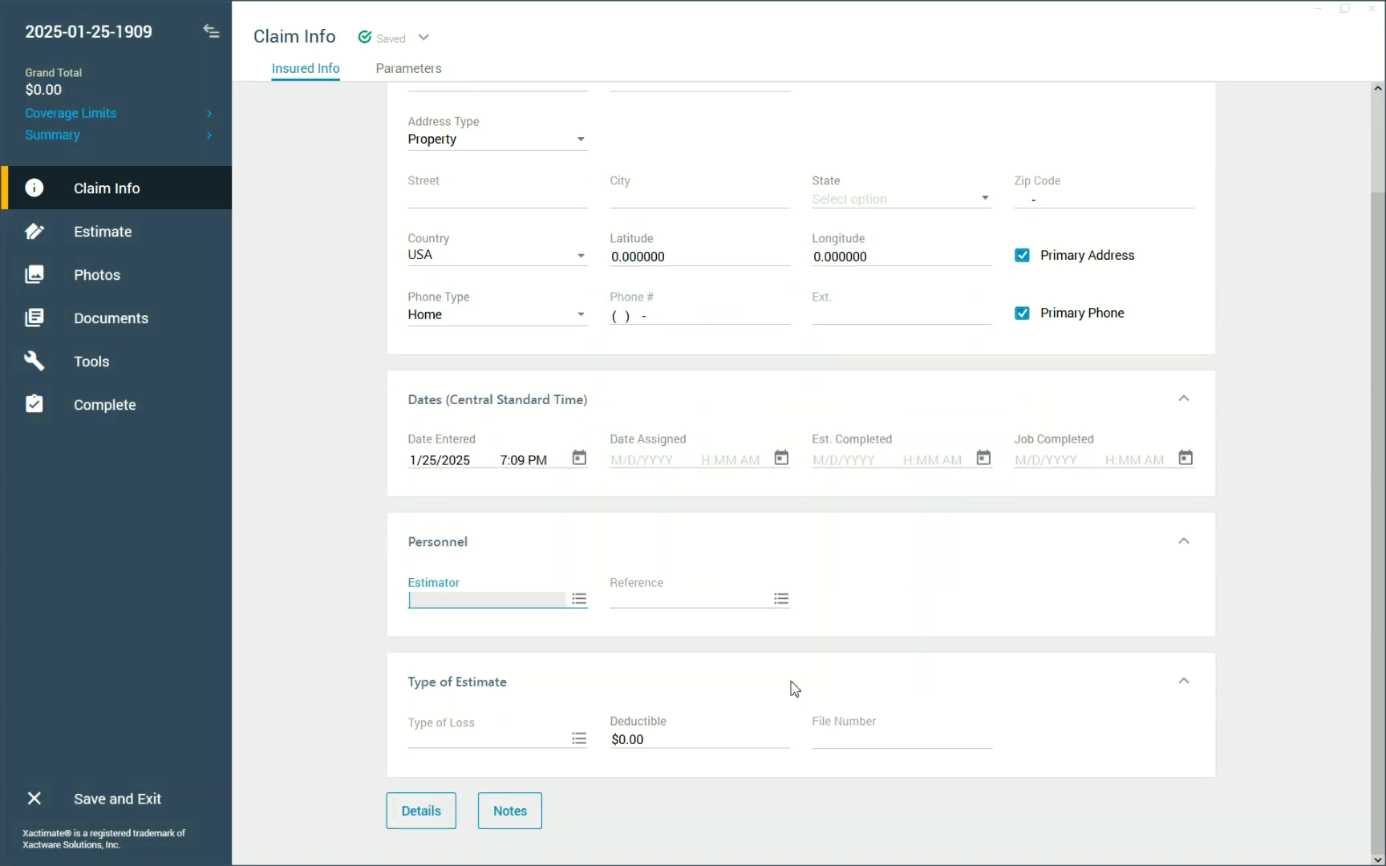
pyautogui.click(579, 739)
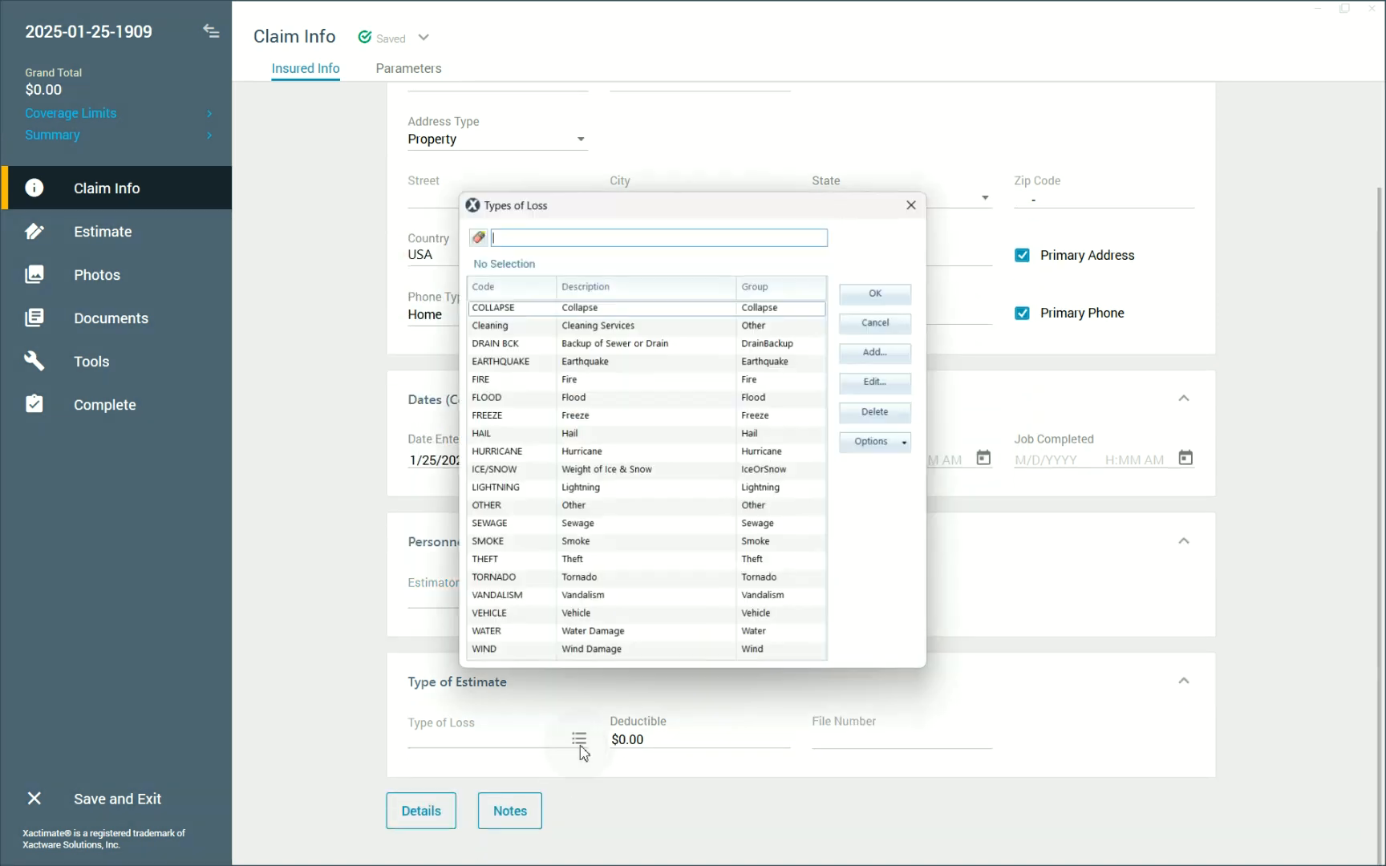
pyautogui.doubleClick(656, 418)
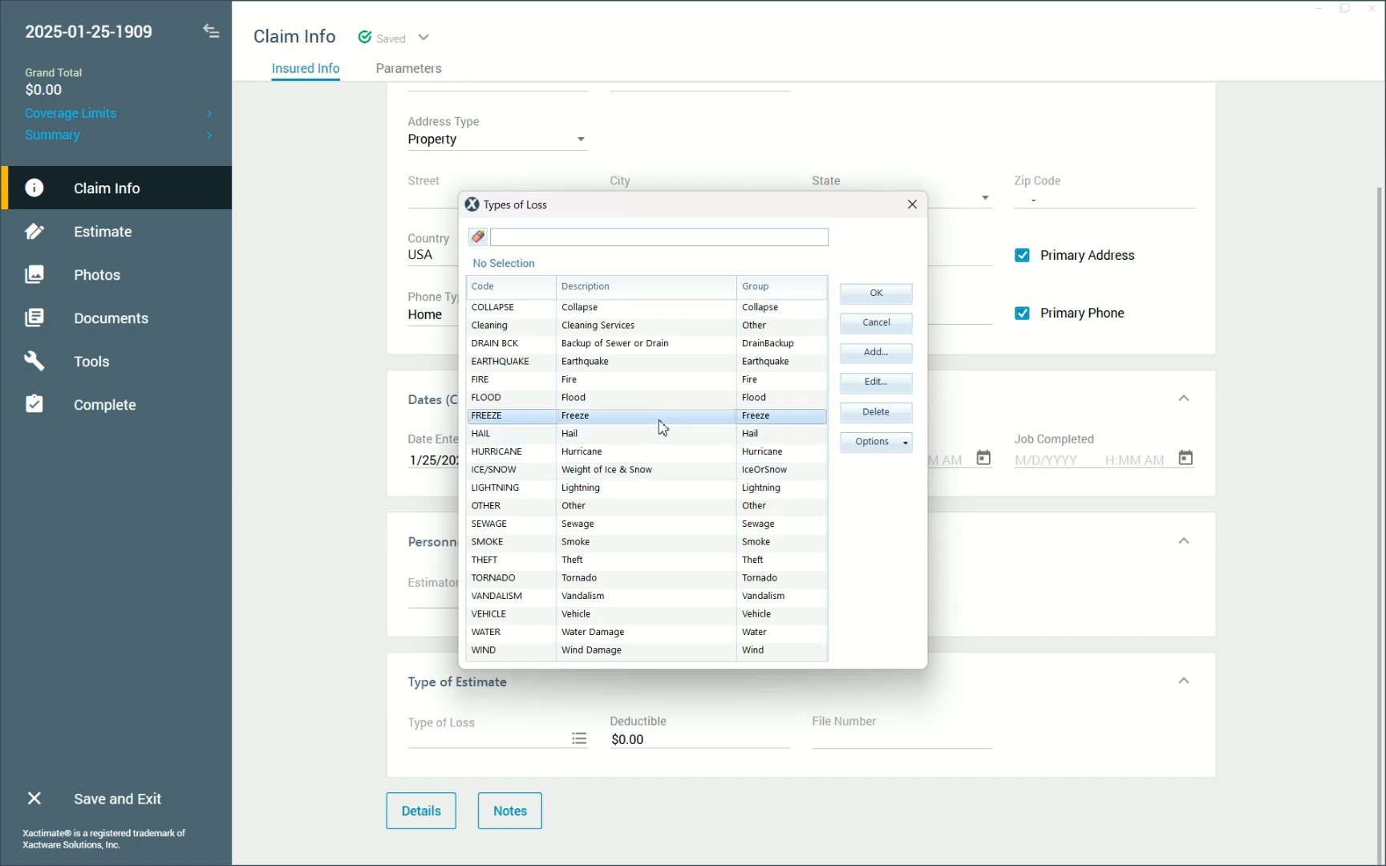
pyautogui.click(579, 739)
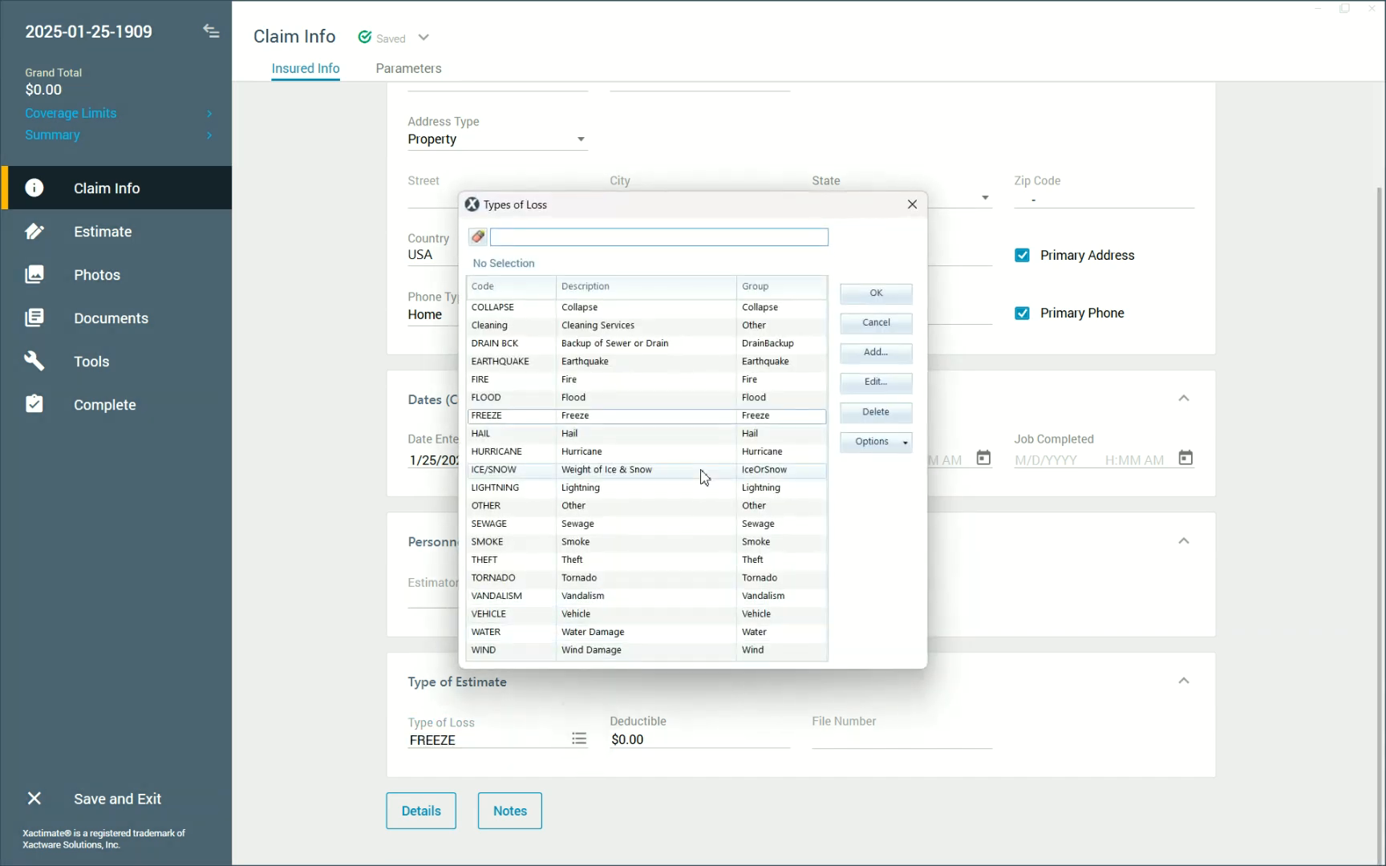
pyautogui.doubleClick(715, 434)
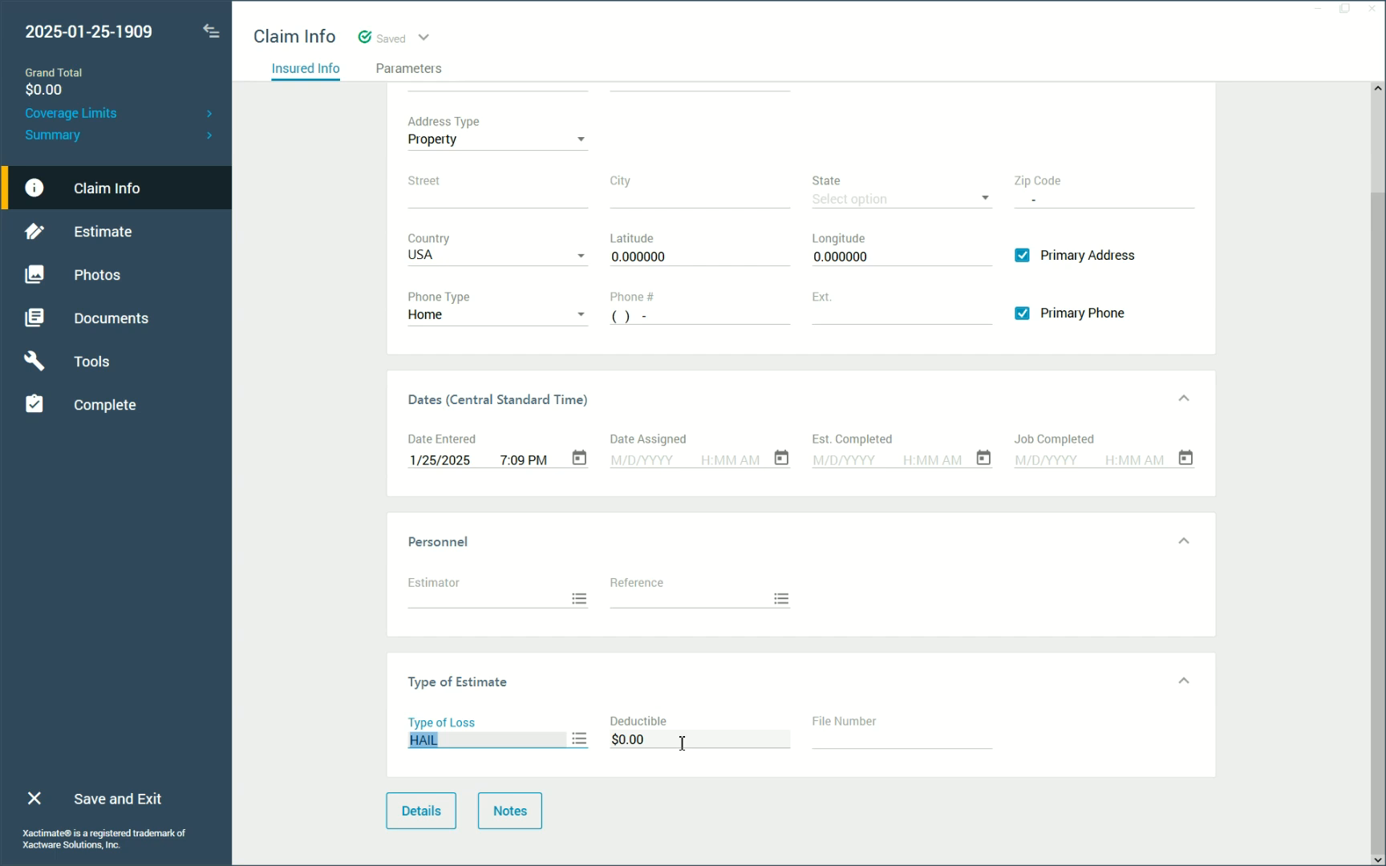
# Review the claim's pricing, add-on and depreciation parameters
pyautogui.click(449, 69)
pyautogui.scroll(2, 825, 248)
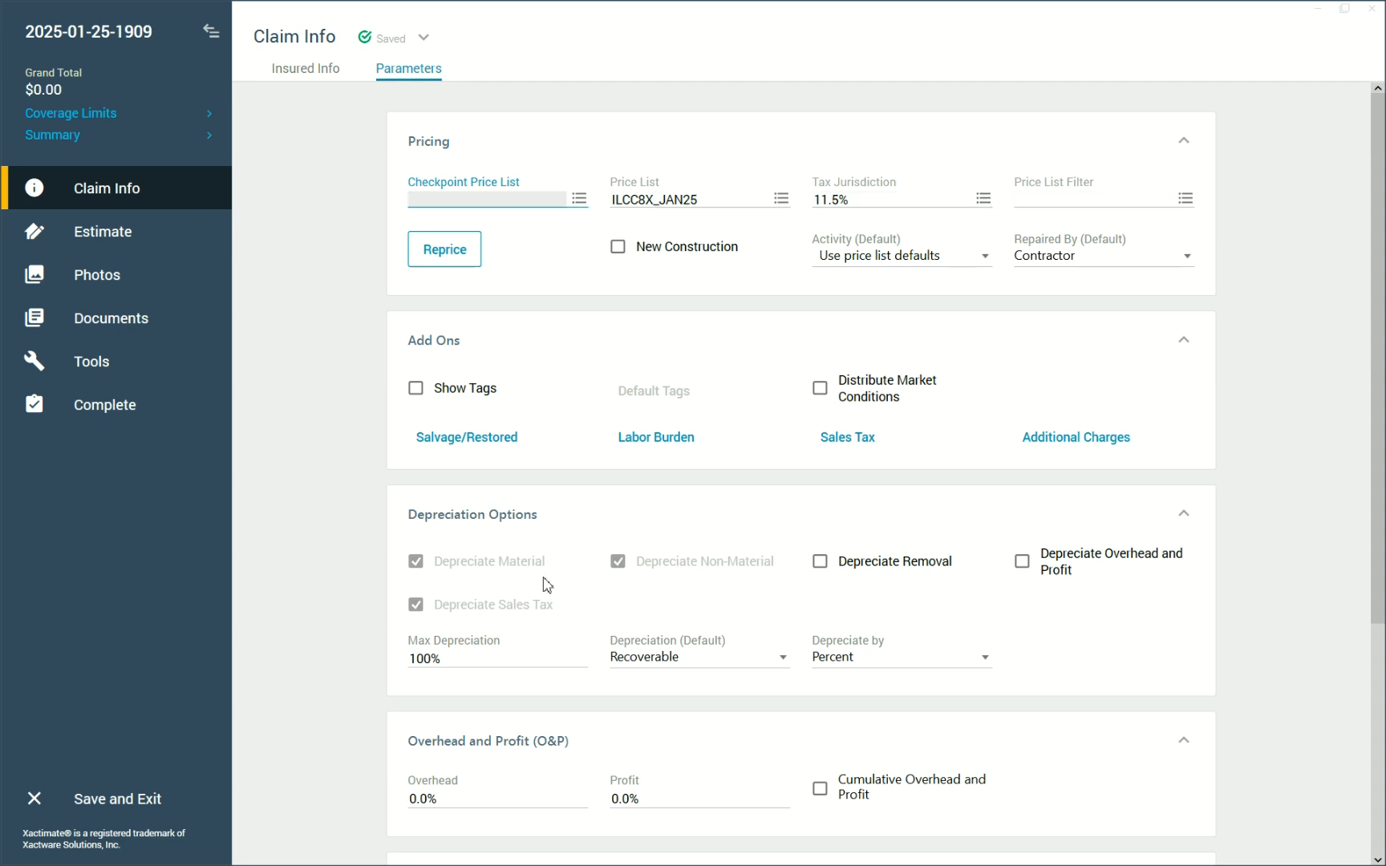
pyautogui.click(484, 659)
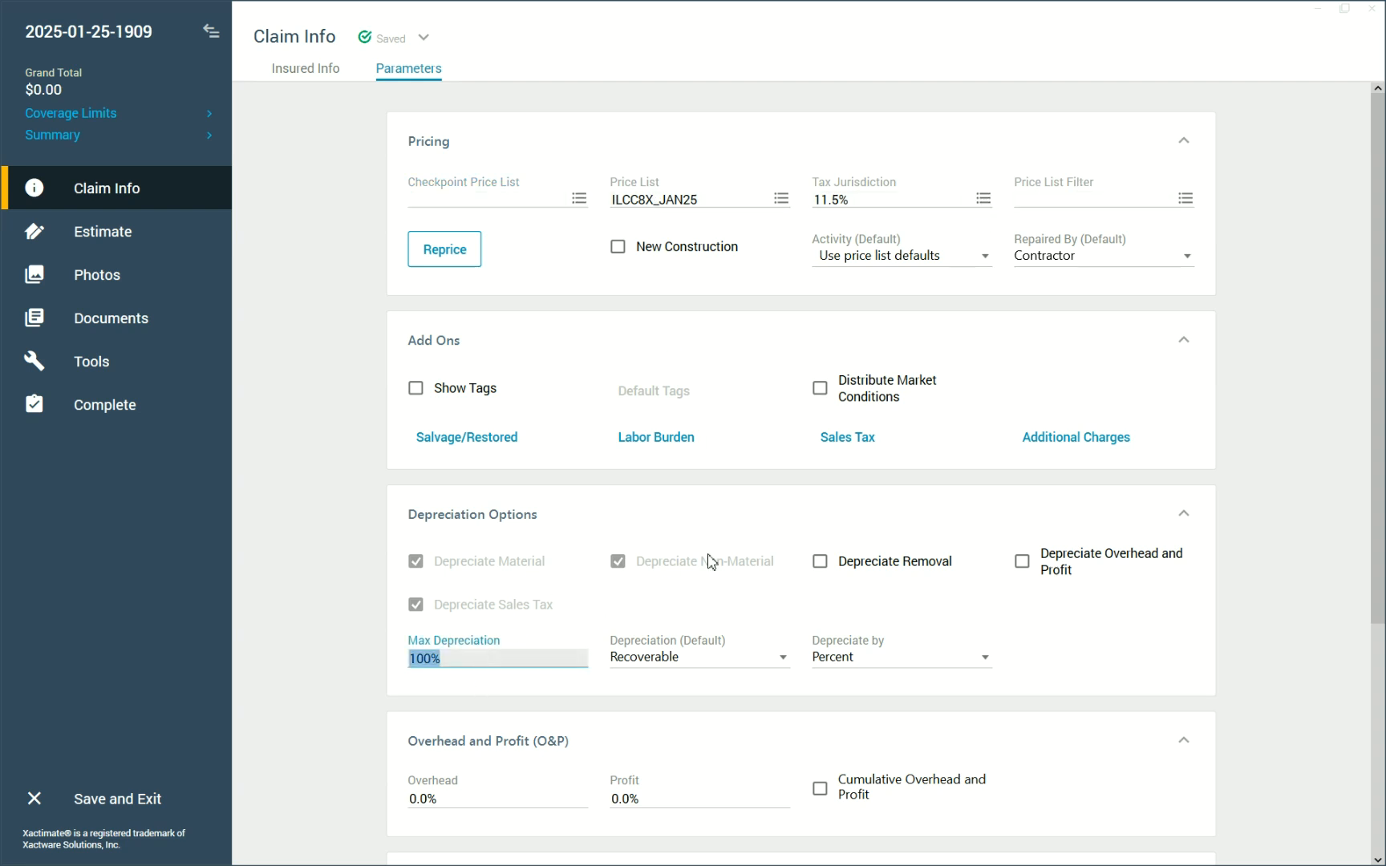
pyautogui.scroll(-2, 611, 660)
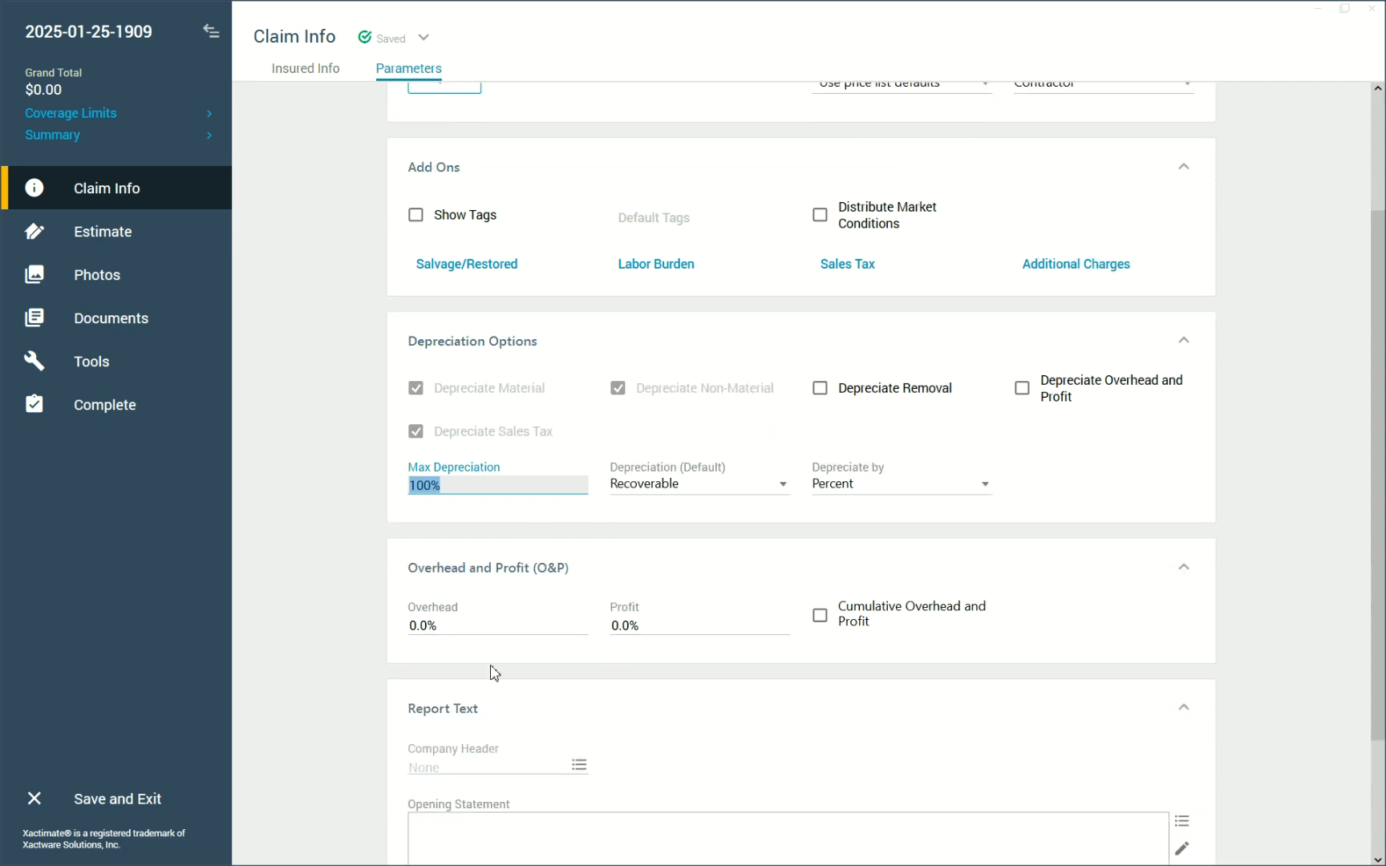
# Try 10% for overhead and profit, and reset both to 0%
pyautogui.click(495, 629)
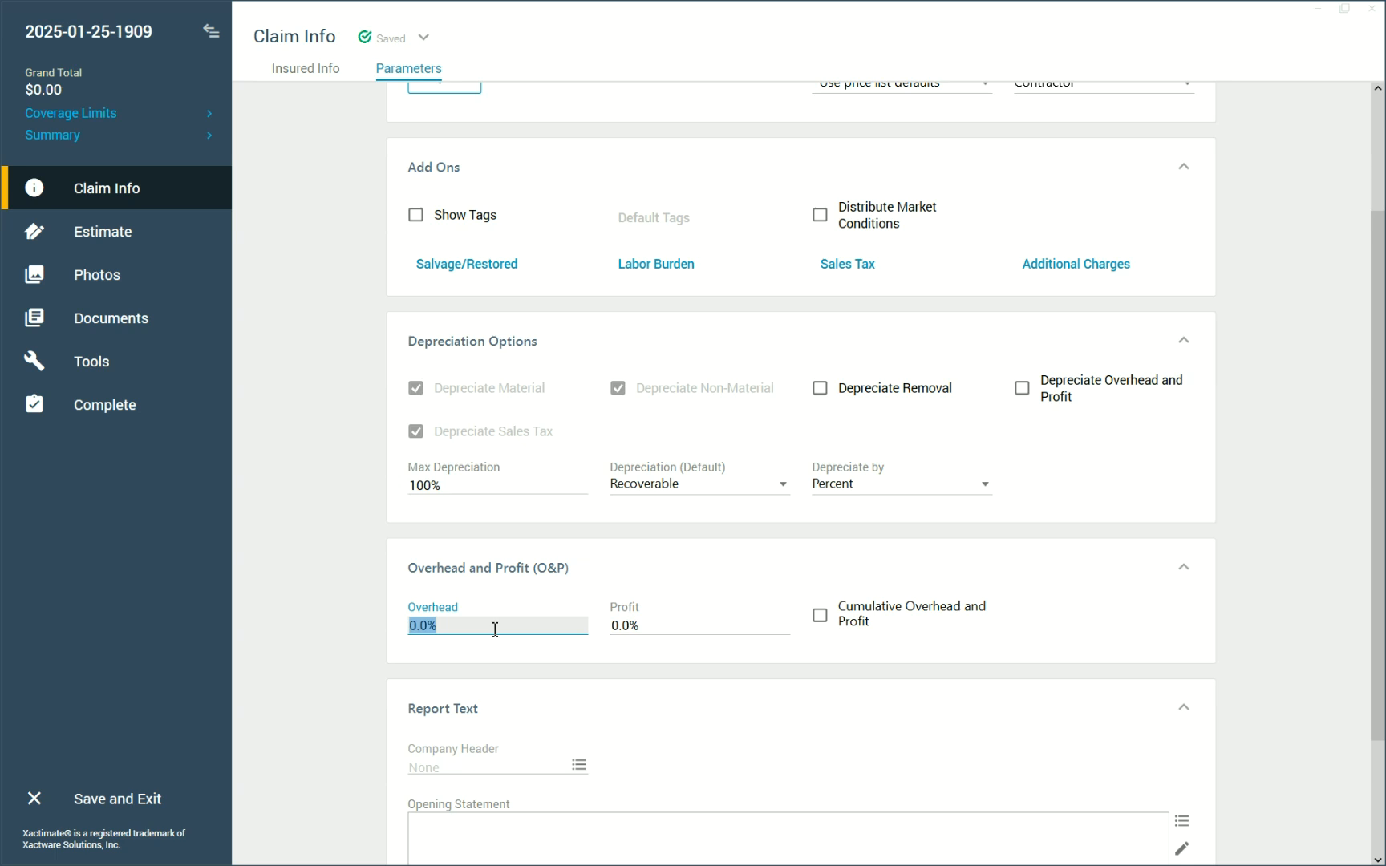
pyautogui.write('10')
pyautogui.click(682, 619)
pyautogui.press('BackSpace')
pyautogui.write('10')
pyautogui.press('BackSpace')
pyautogui.press('BackSpace')
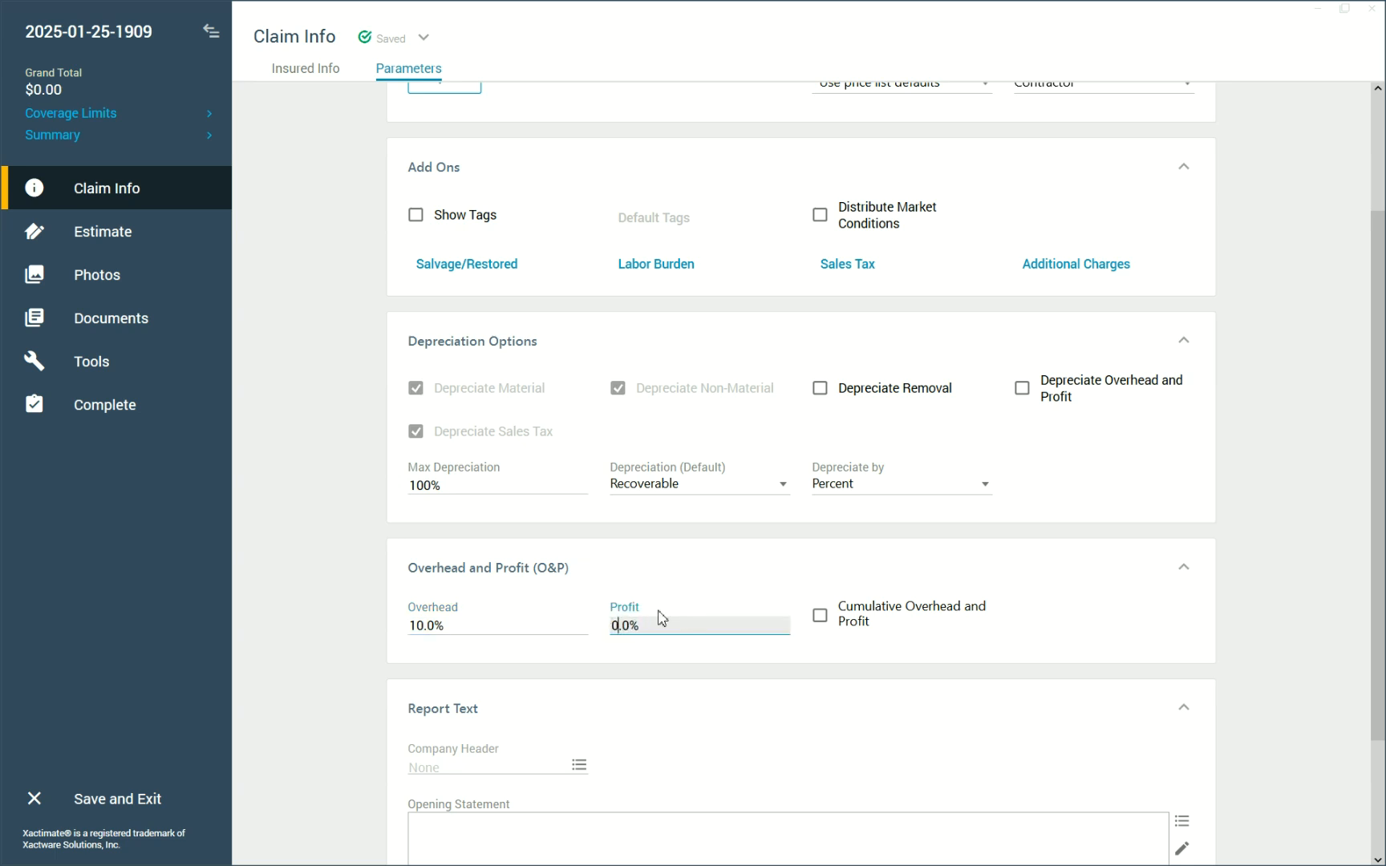
pyautogui.click(432, 634)
pyautogui.write('0')
# Check the remaining claim parameters and open the estimate's Sketch workspace
pyautogui.scroll(-2, 492, 681)
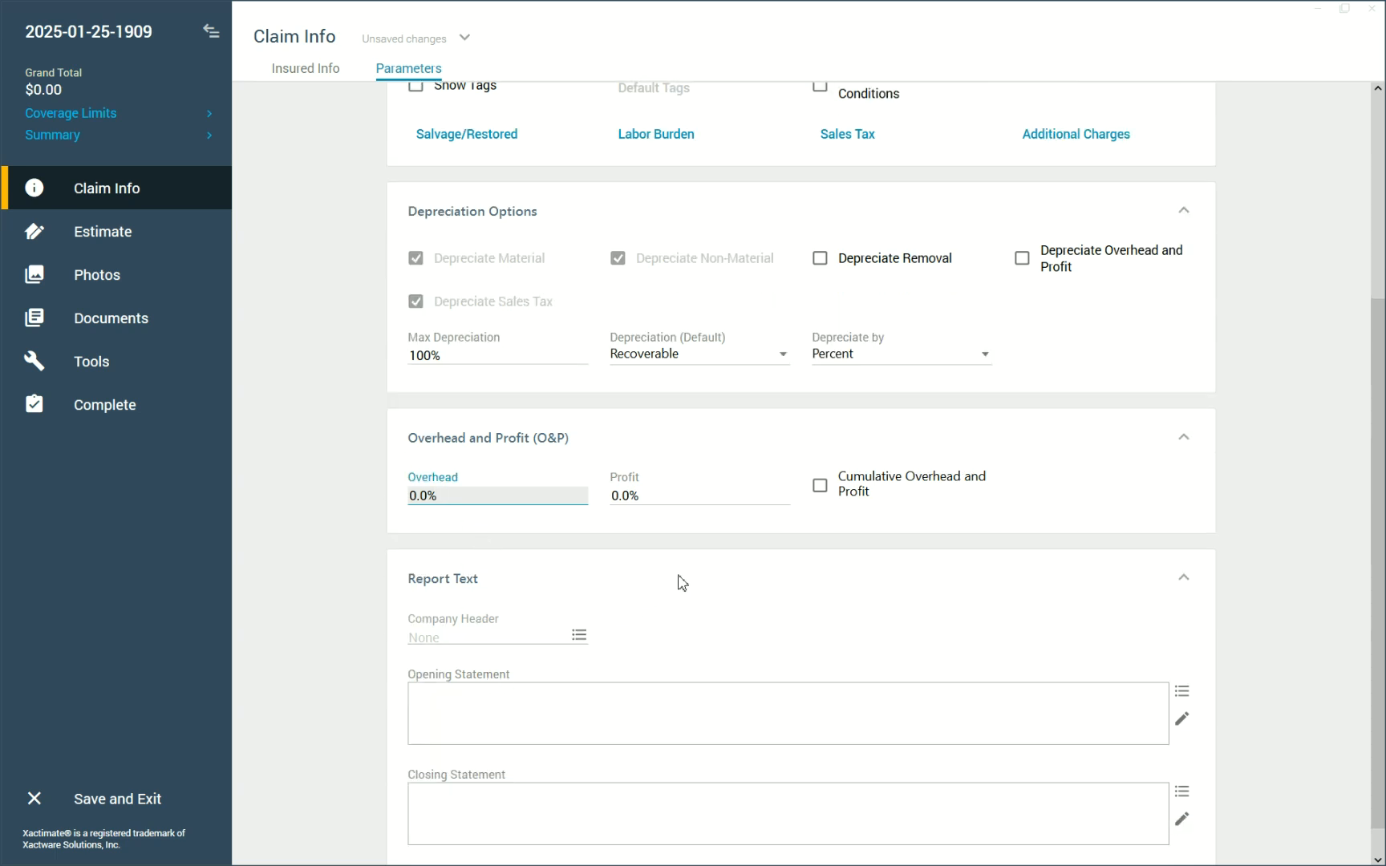
pyautogui.scroll(3, 681, 582)
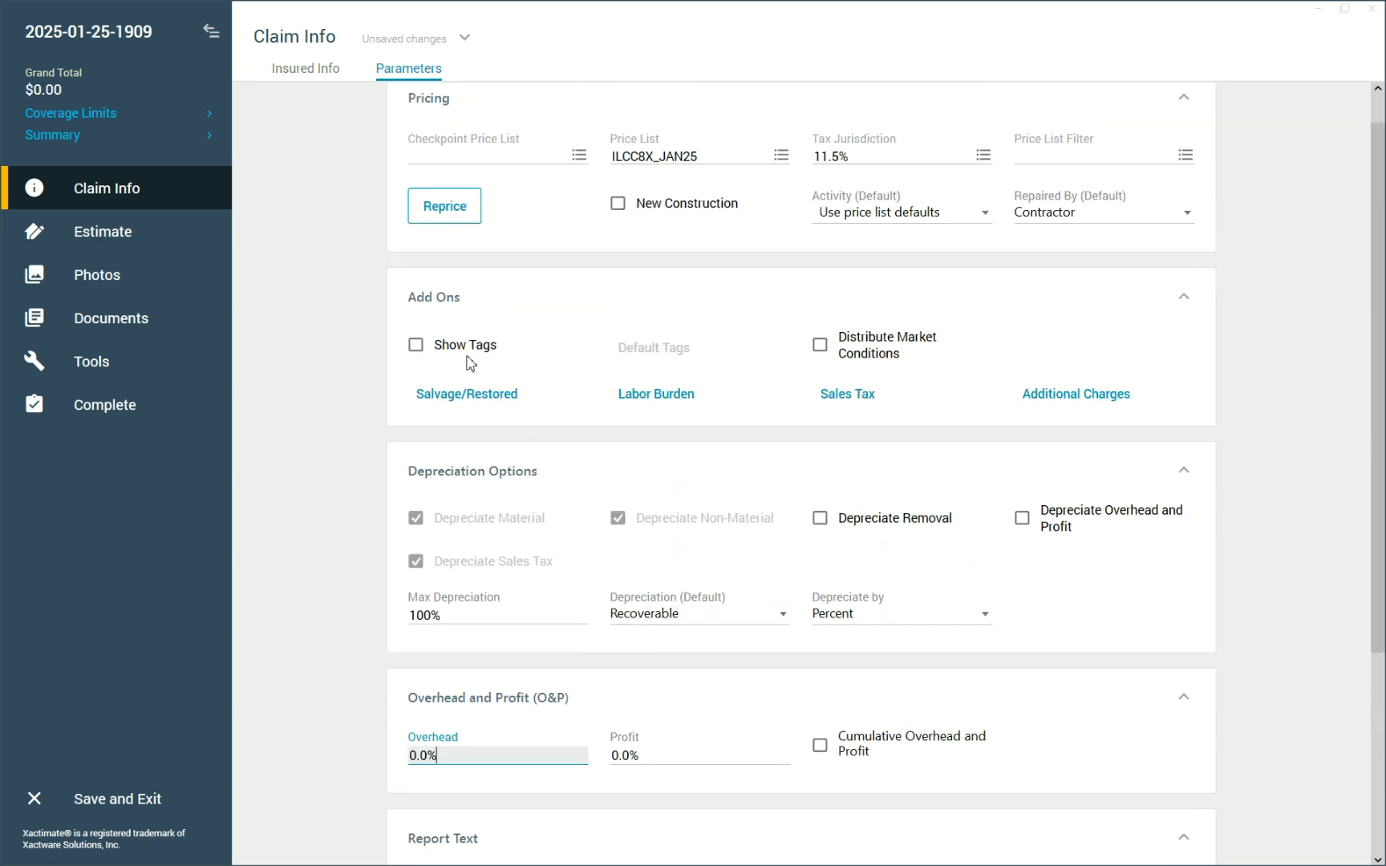
pyautogui.click(104, 231)
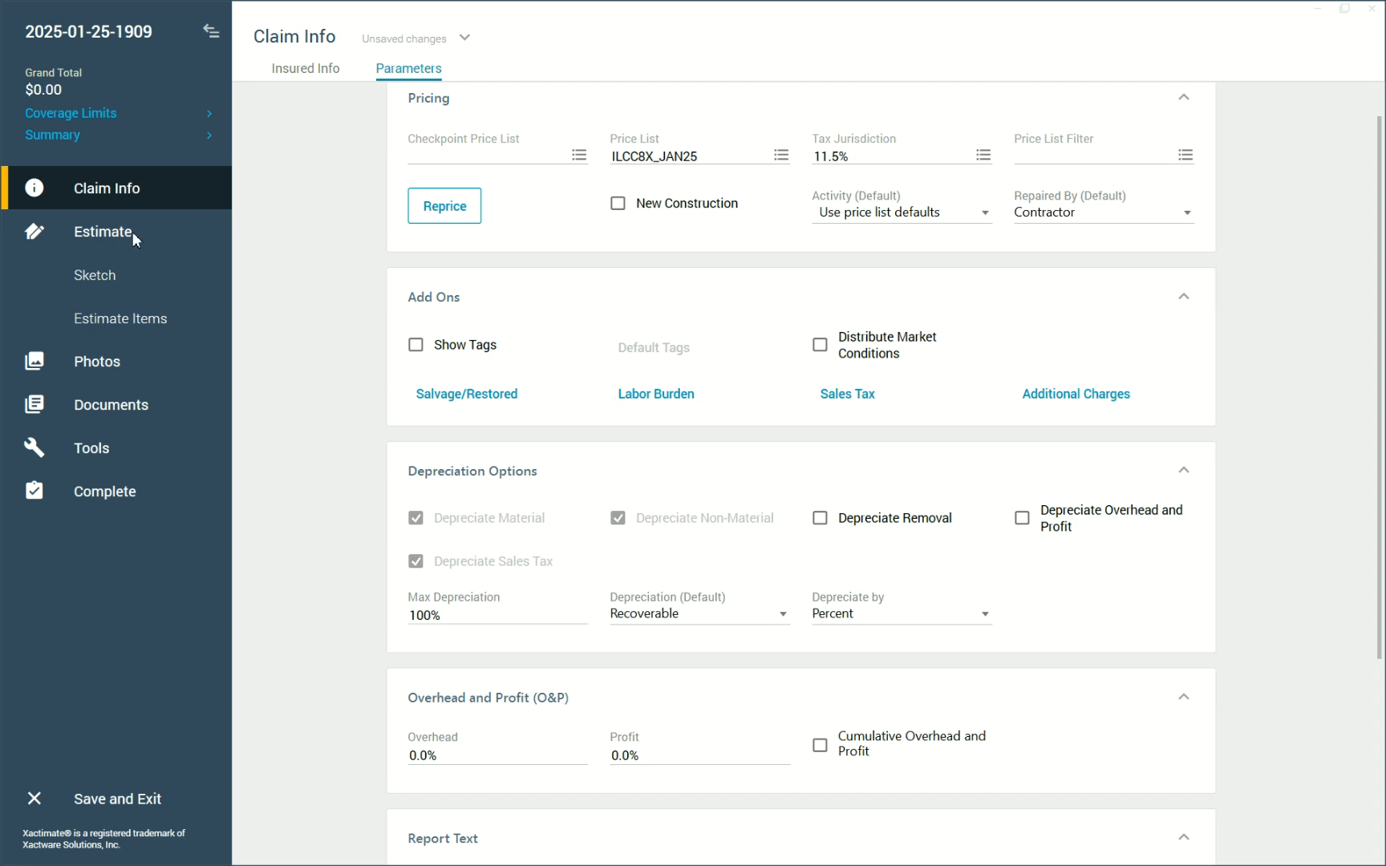
pyautogui.click(157, 279)
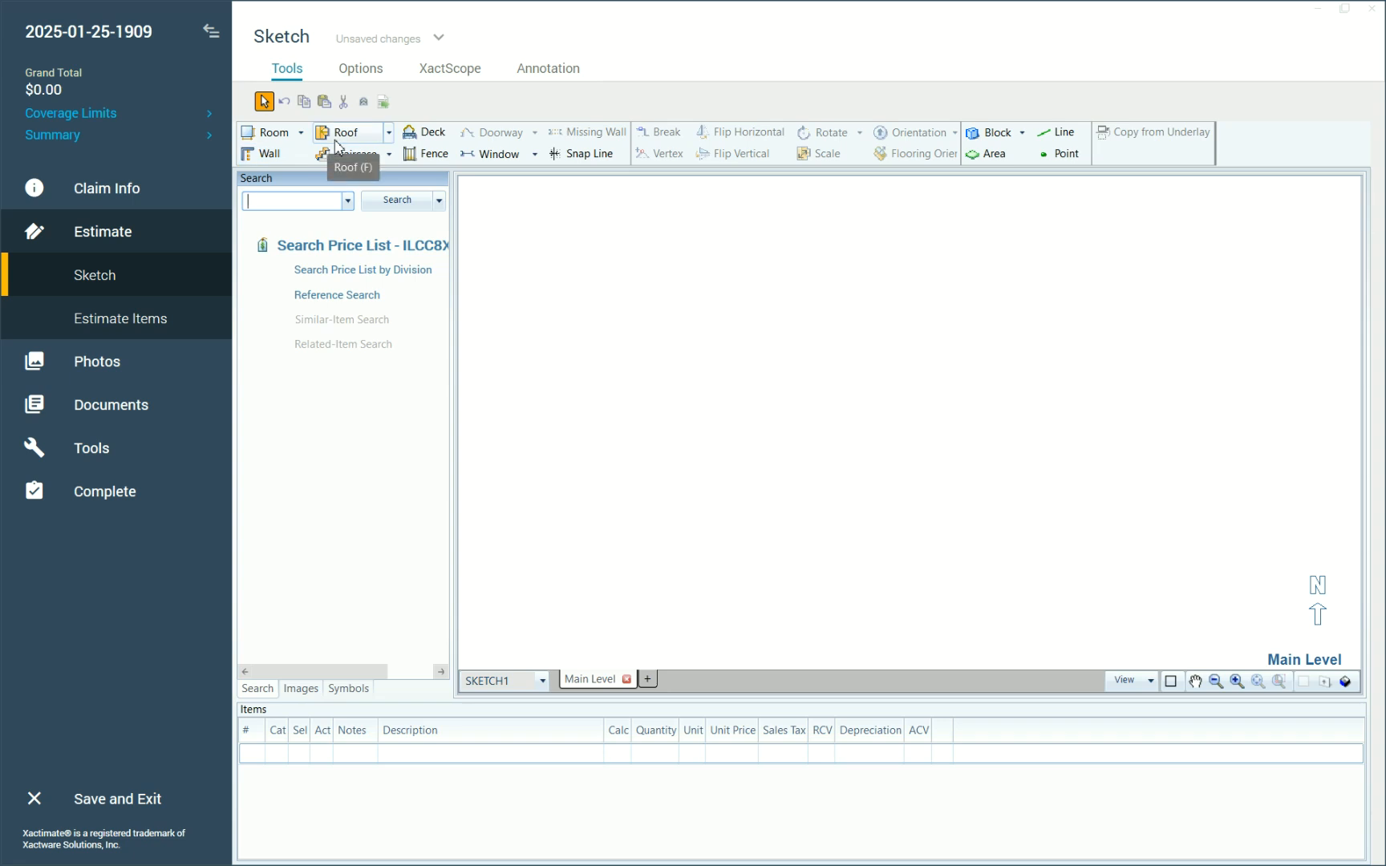
# Review the sketch's import, export and annotation options, and return to the drawing tools
pyautogui.click(363, 70)
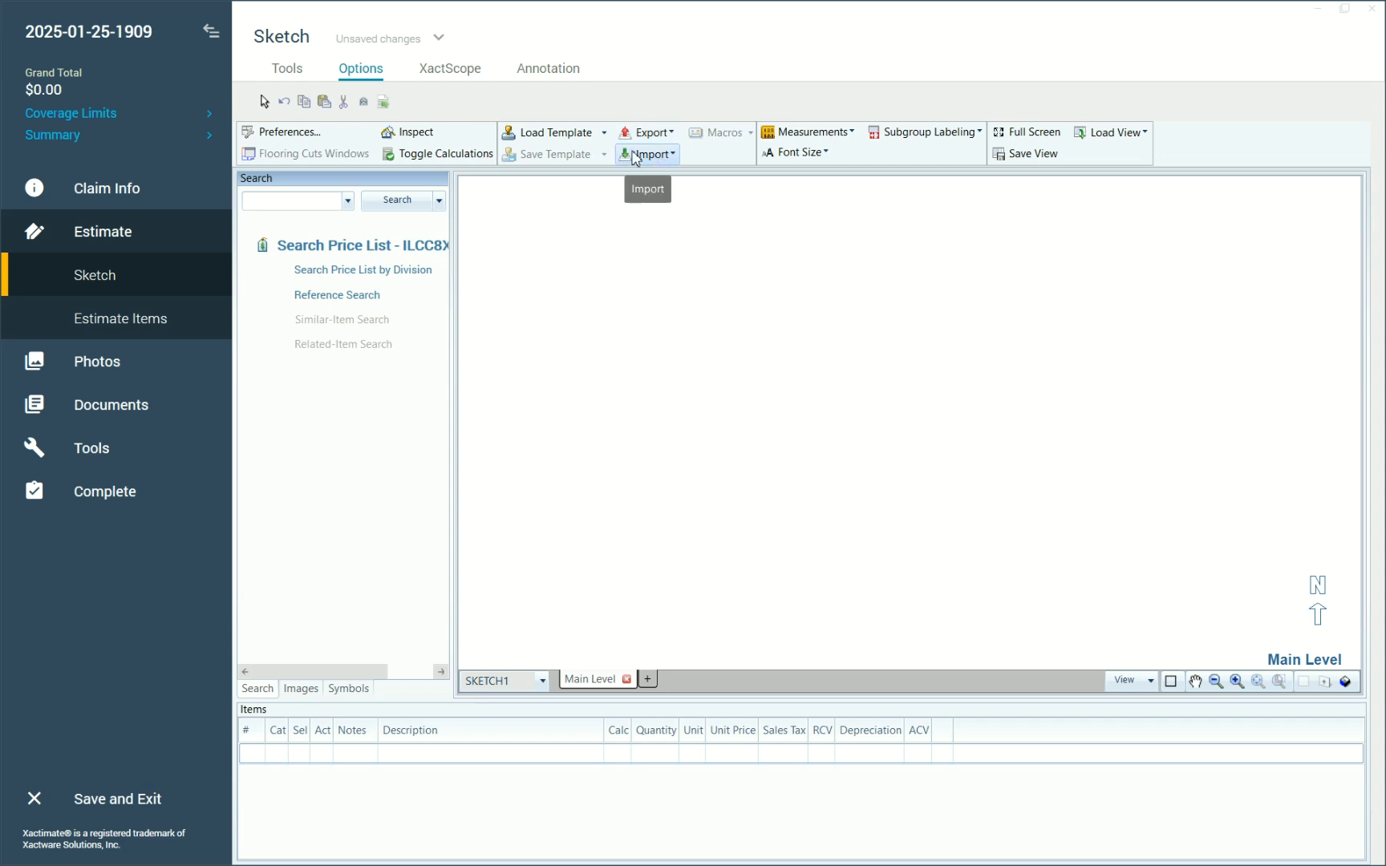
pyautogui.click(558, 78)
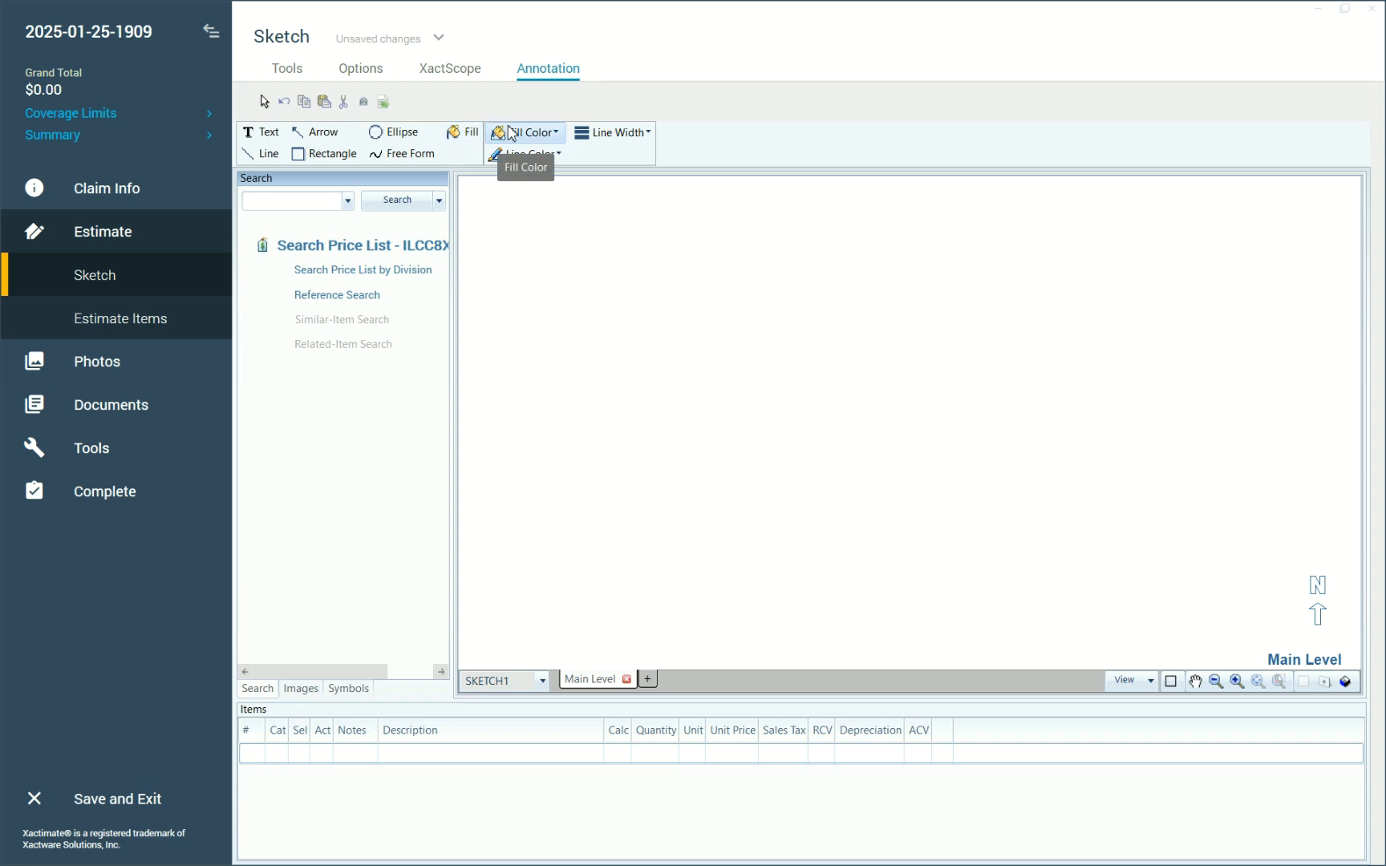
pyautogui.click(287, 69)
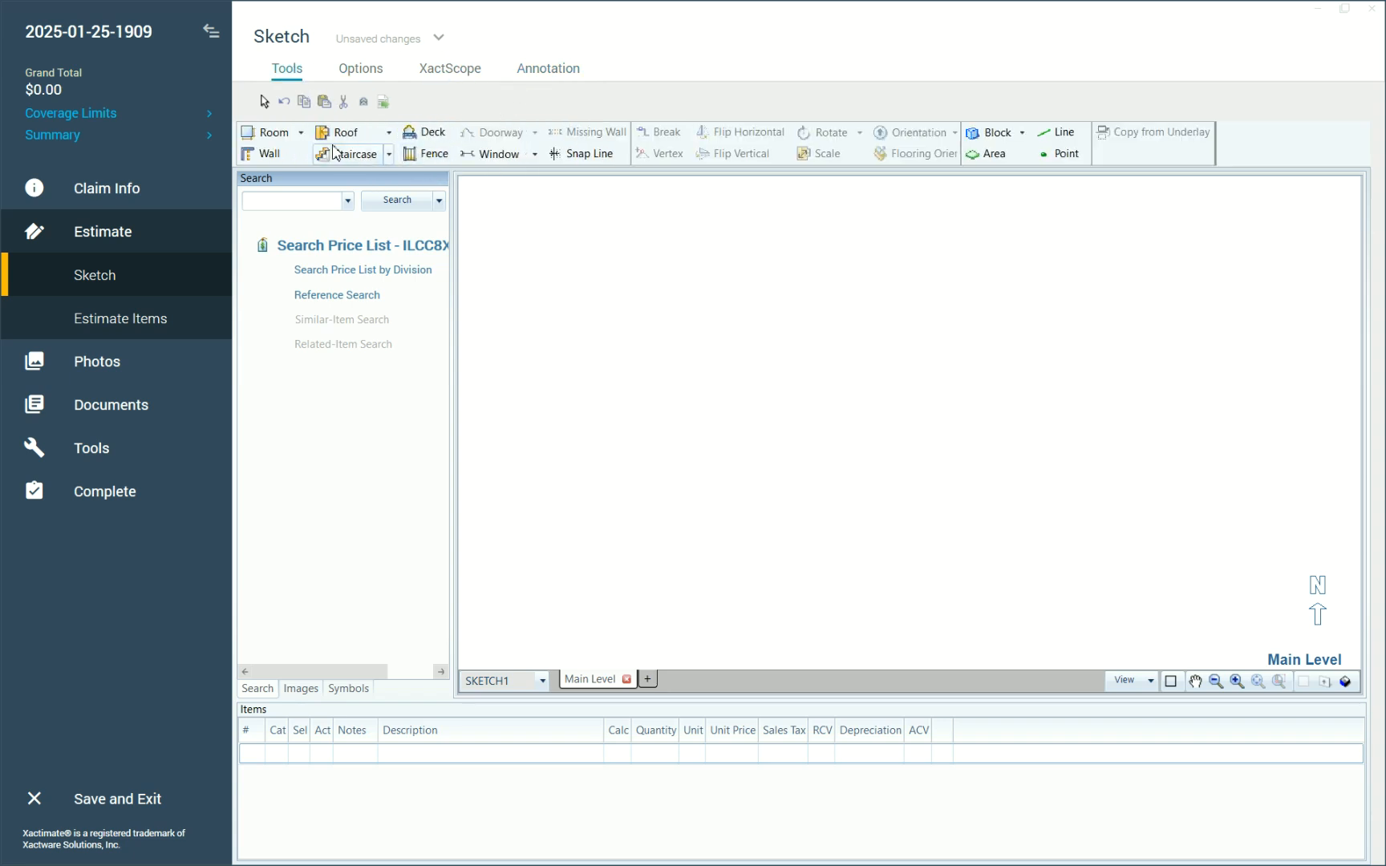
# Place a 12' by 12' gable roof in the empty sketch
pyautogui.click(389, 133)
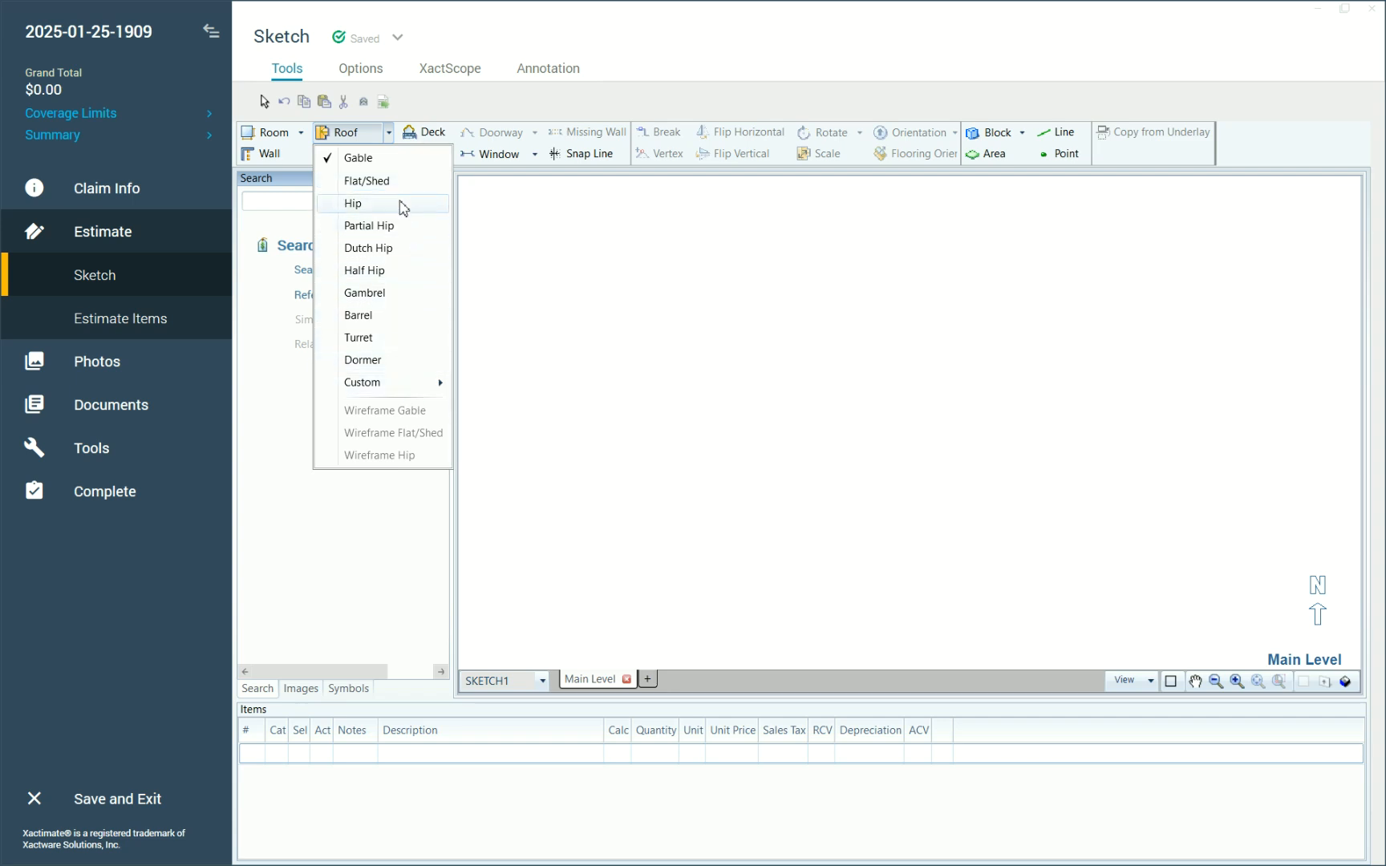
pyautogui.click(389, 164)
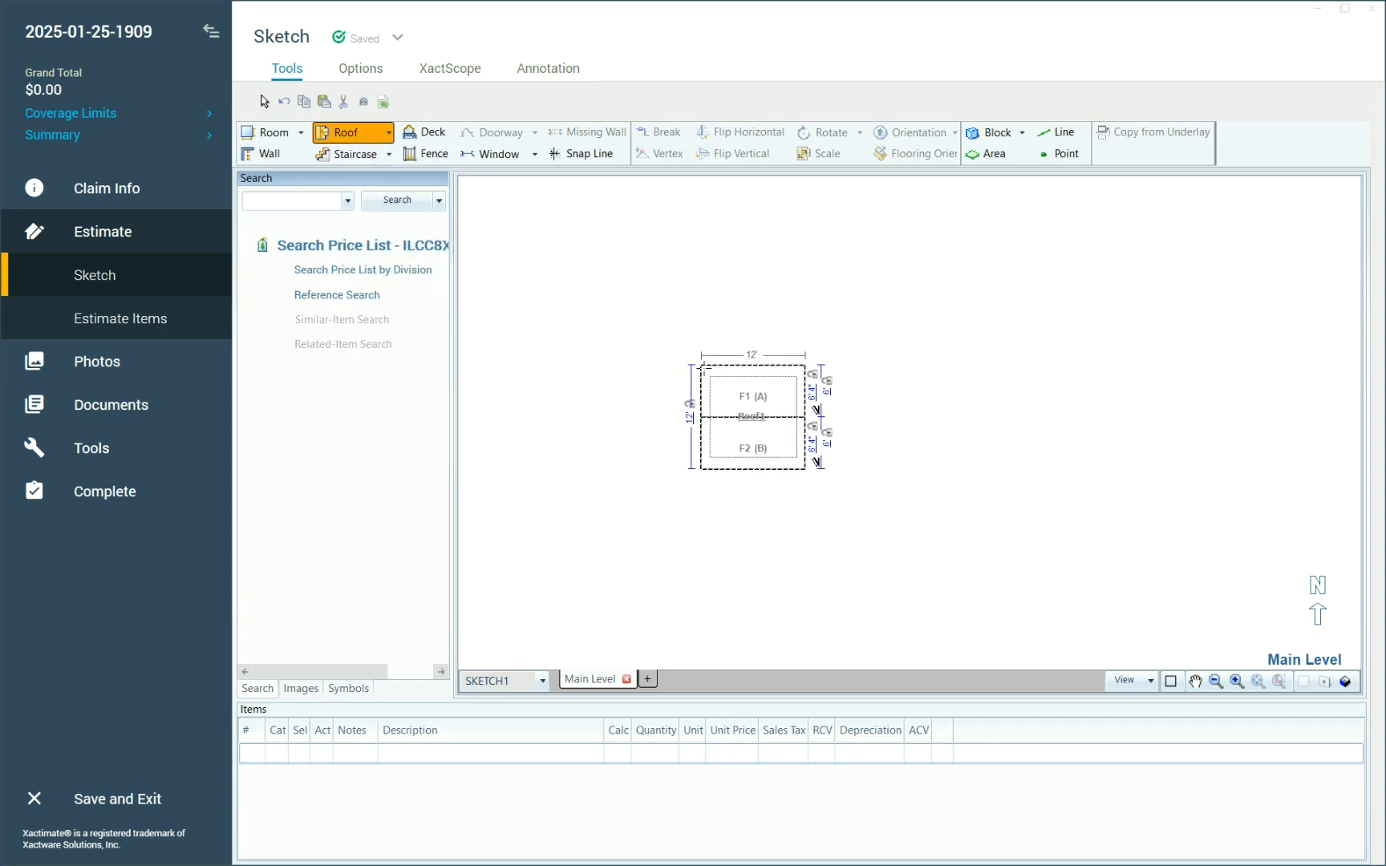
pyautogui.click(754, 313)
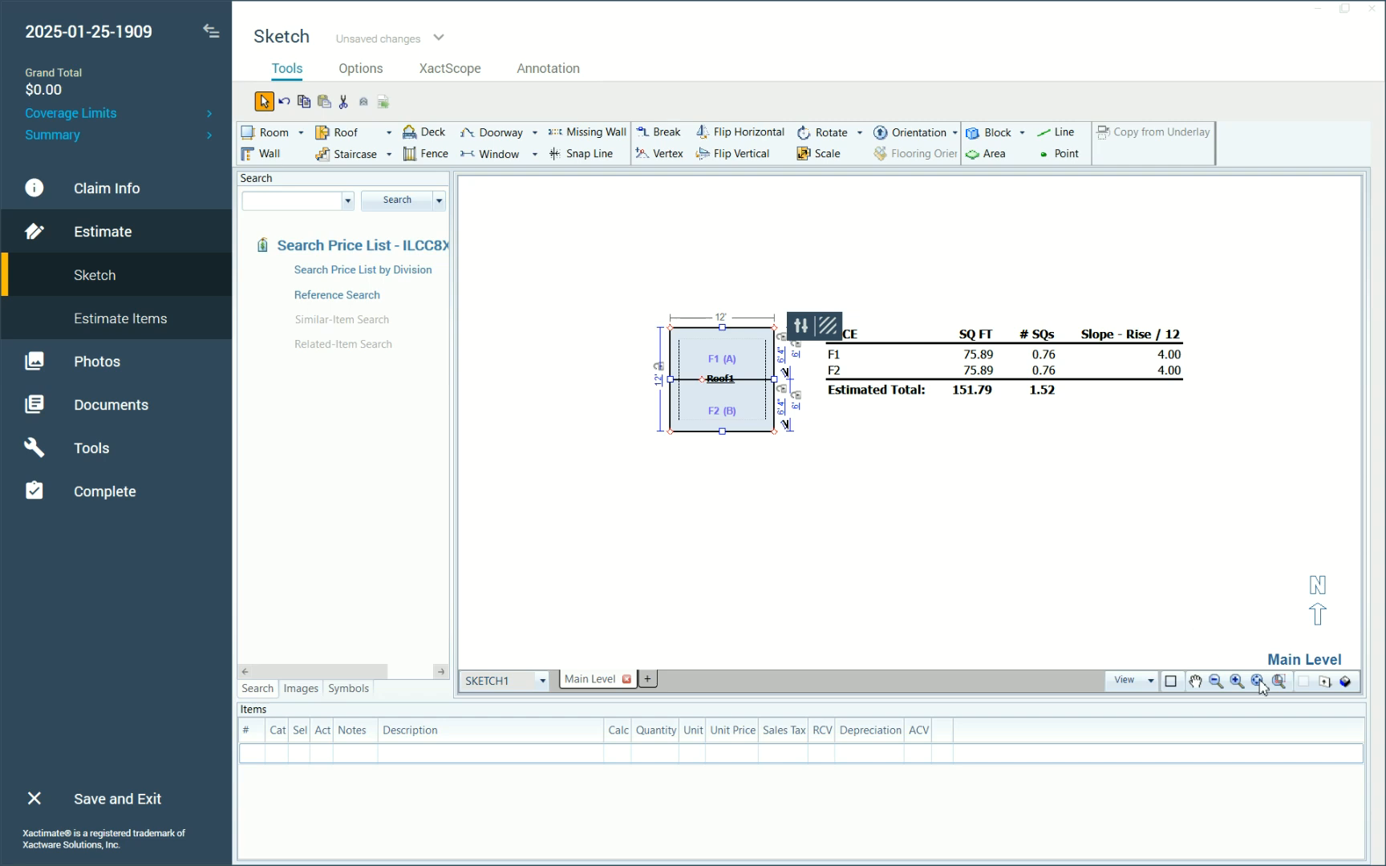
# Inspect the gable roof from several angles in 3D and return to the plan view
pyautogui.click(1346, 681)
pyautogui.moveTo(861, 532); pyautogui.dragTo(764, 257)
pyautogui.moveTo(843, 417); pyautogui.dragTo(634, 467)
pyautogui.click(1345, 682)
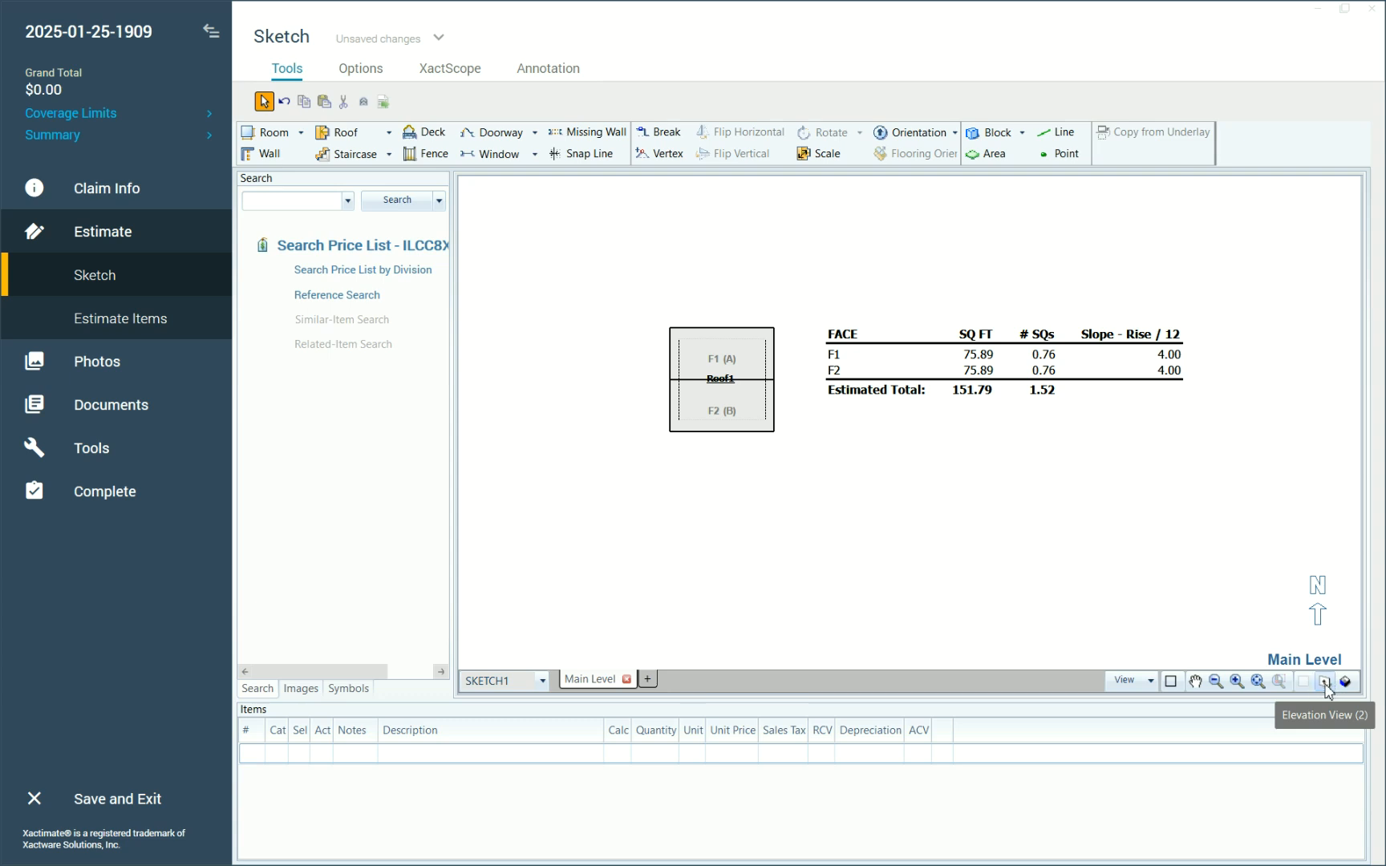
pyautogui.click(1345, 683)
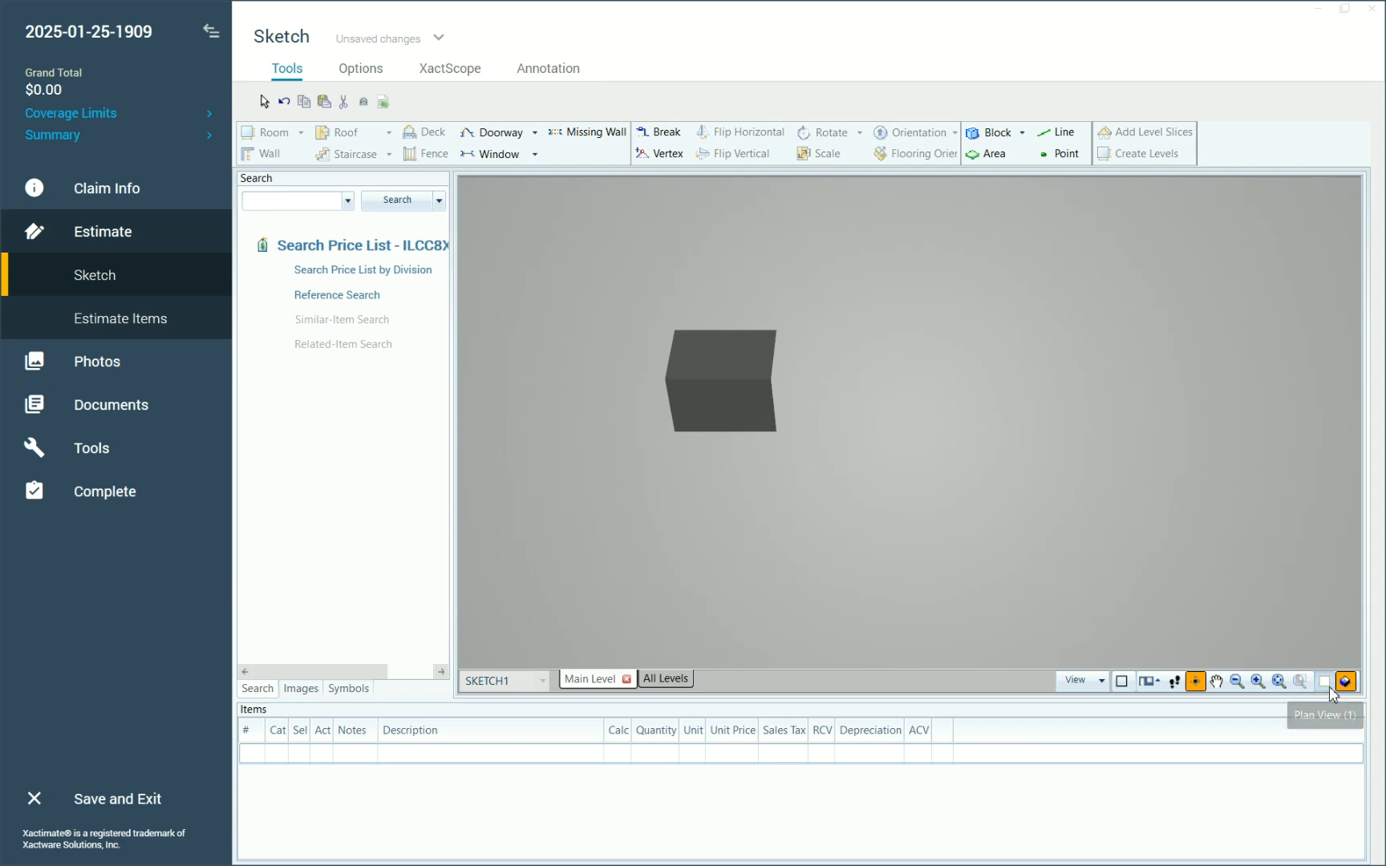
pyautogui.click(1326, 684)
# Set the rise per 12 of both gable roof slopes to 8"
pyautogui.scroll(3, 690, 345)
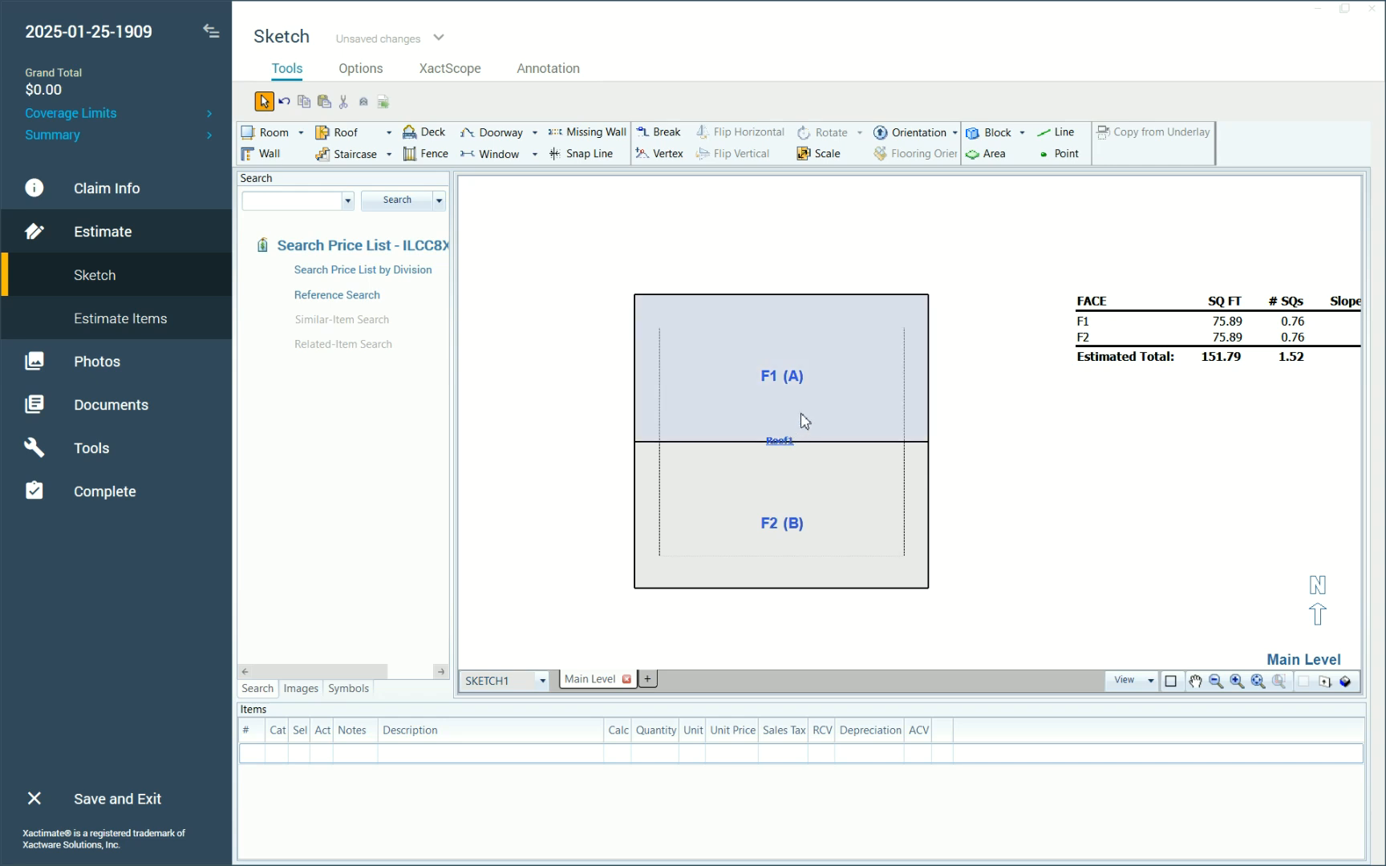
pyautogui.click(880, 414)
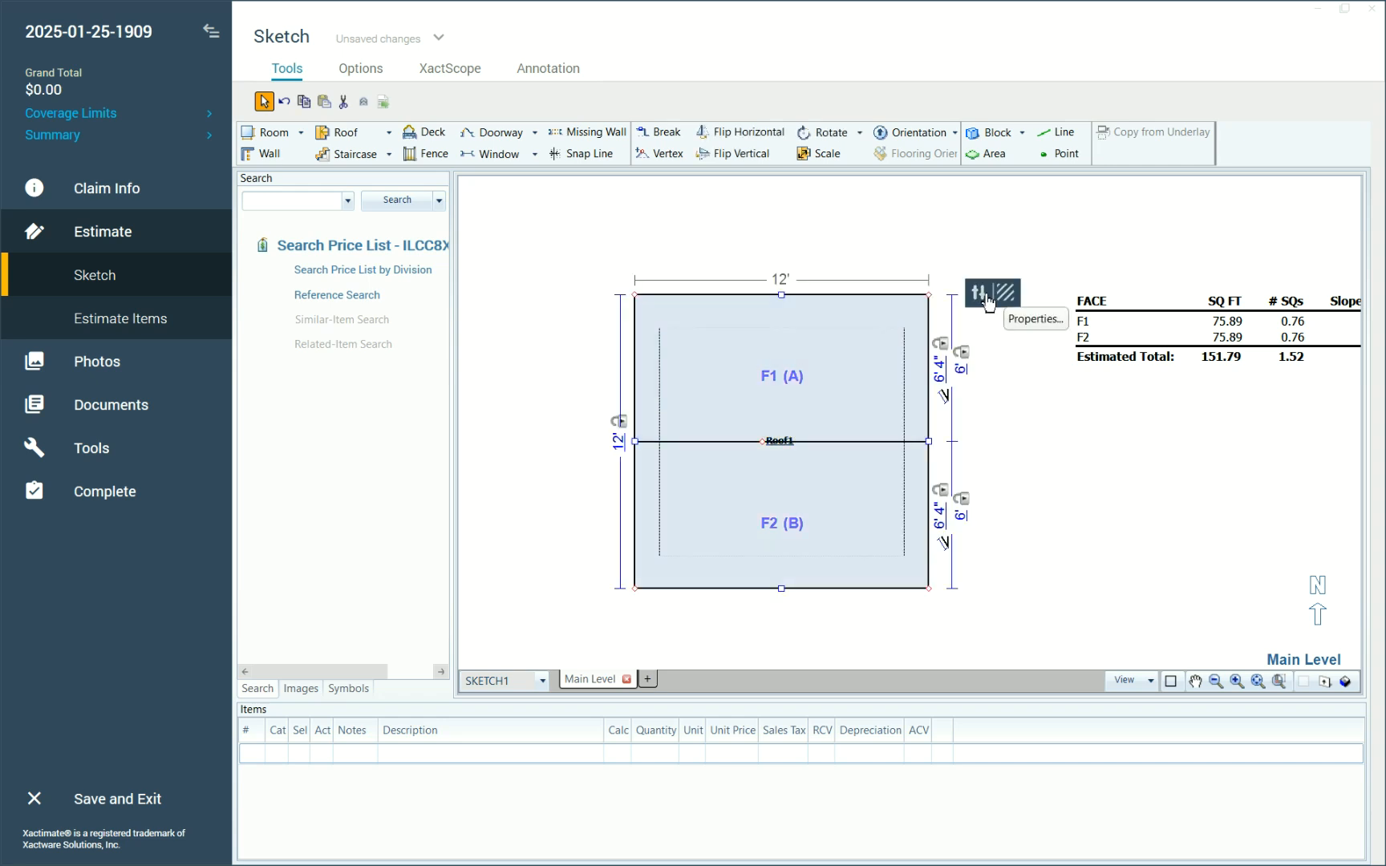
pyautogui.click(980, 293)
pyautogui.click(1174, 577)
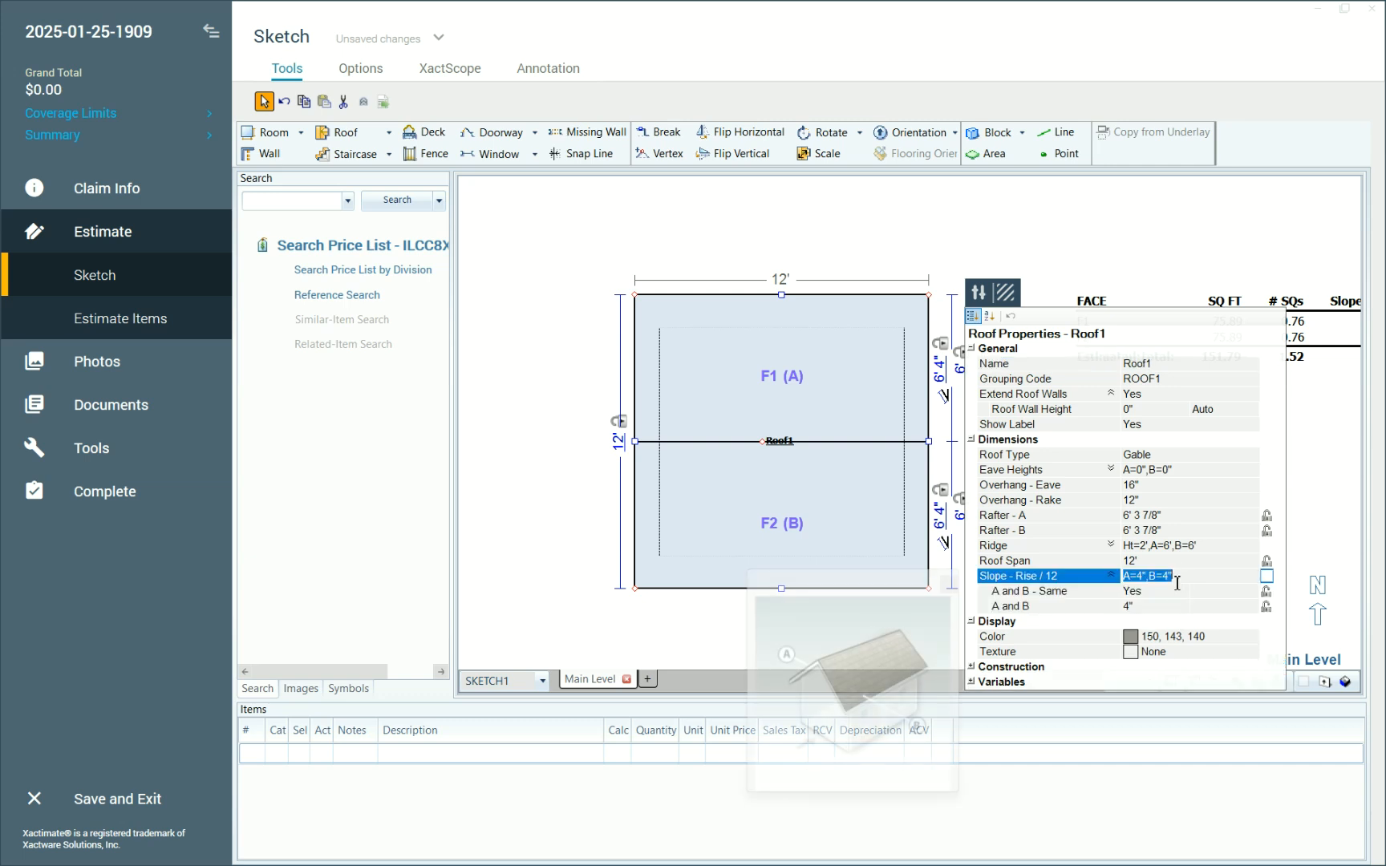
pyautogui.click(1172, 613)
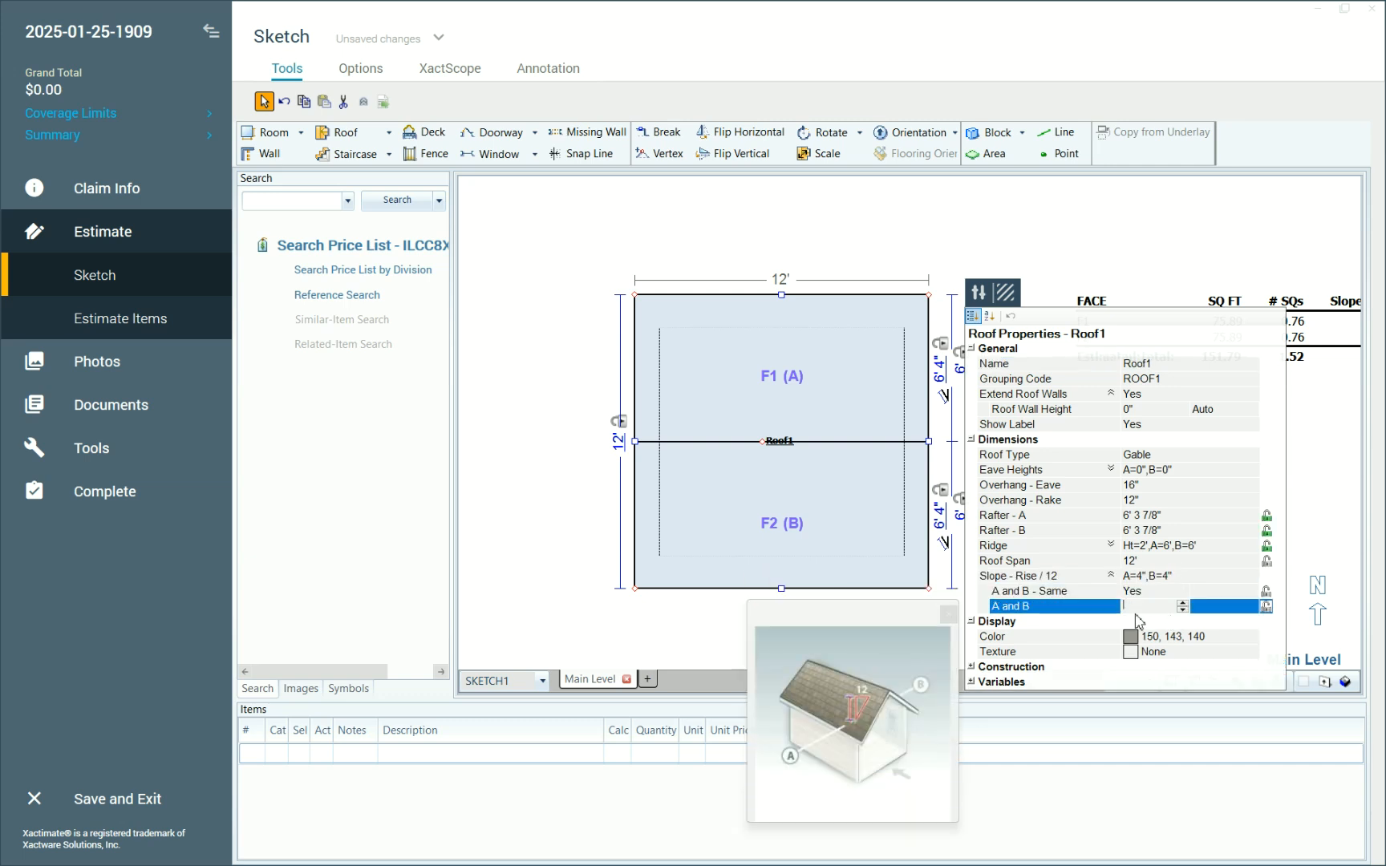
pyautogui.press('Return')
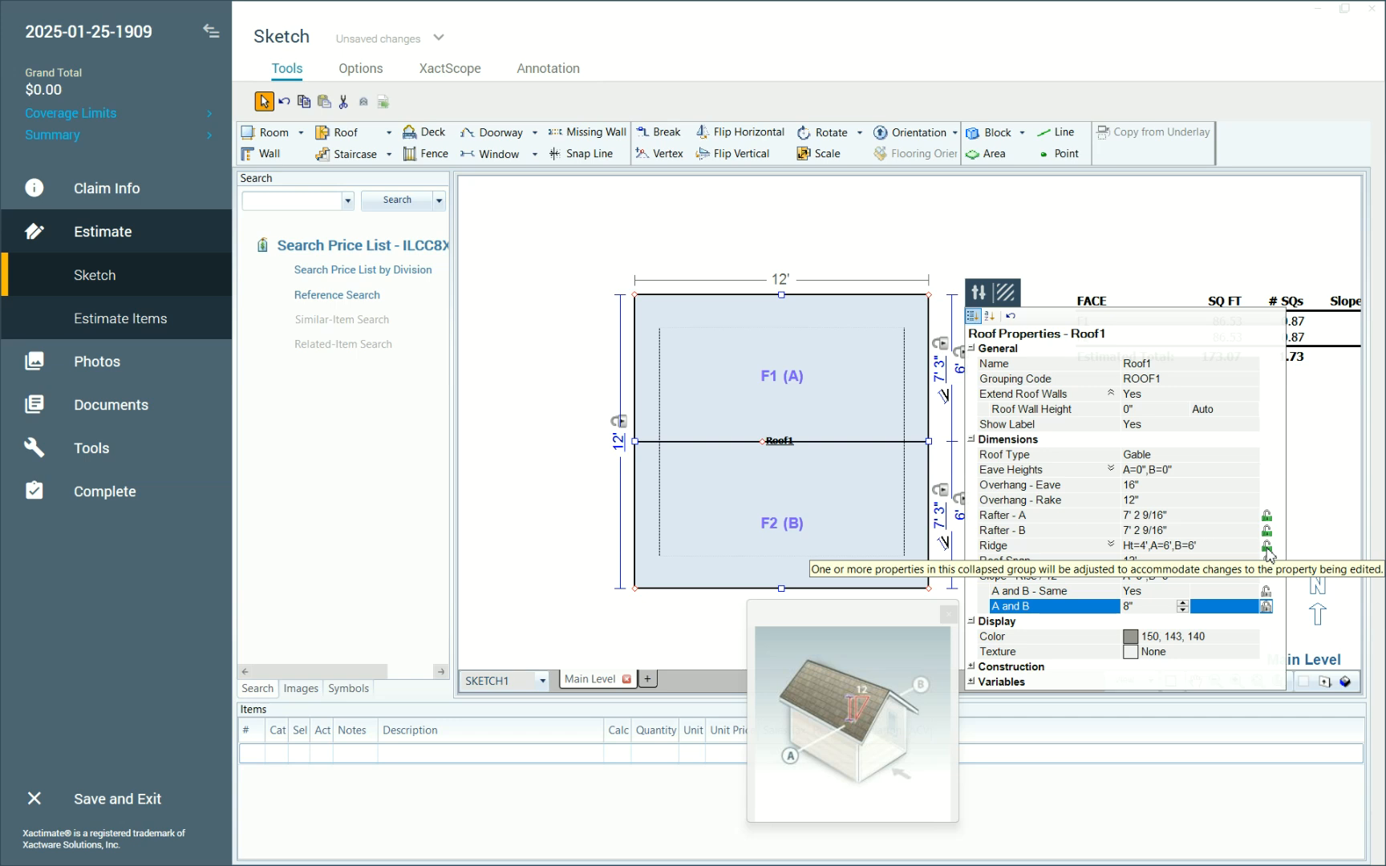
pyautogui.click(566, 297)
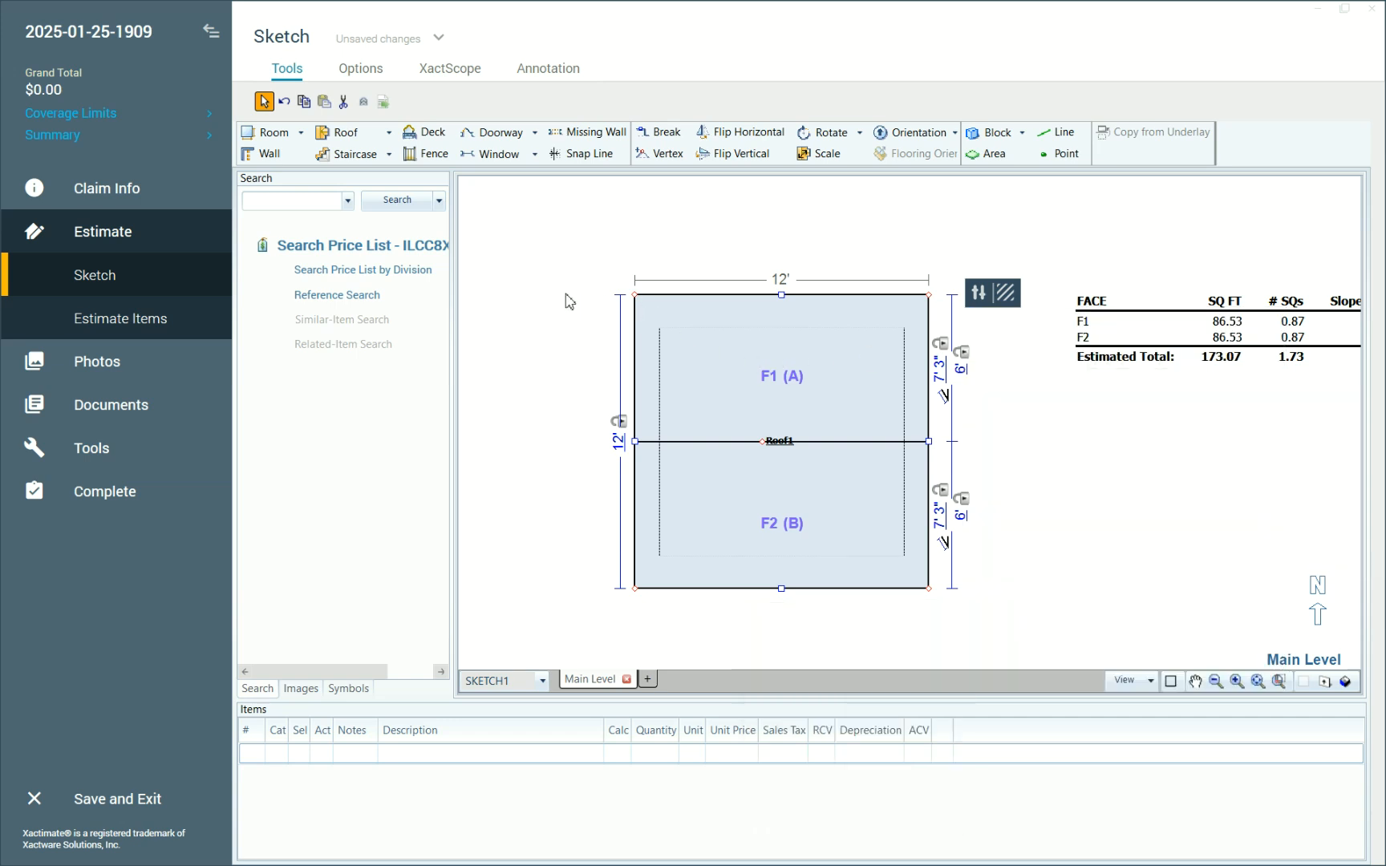
# Set the gable roof's span to 24' 4" and stretch its length to about 47' 2"
pyautogui.click(723, 385)
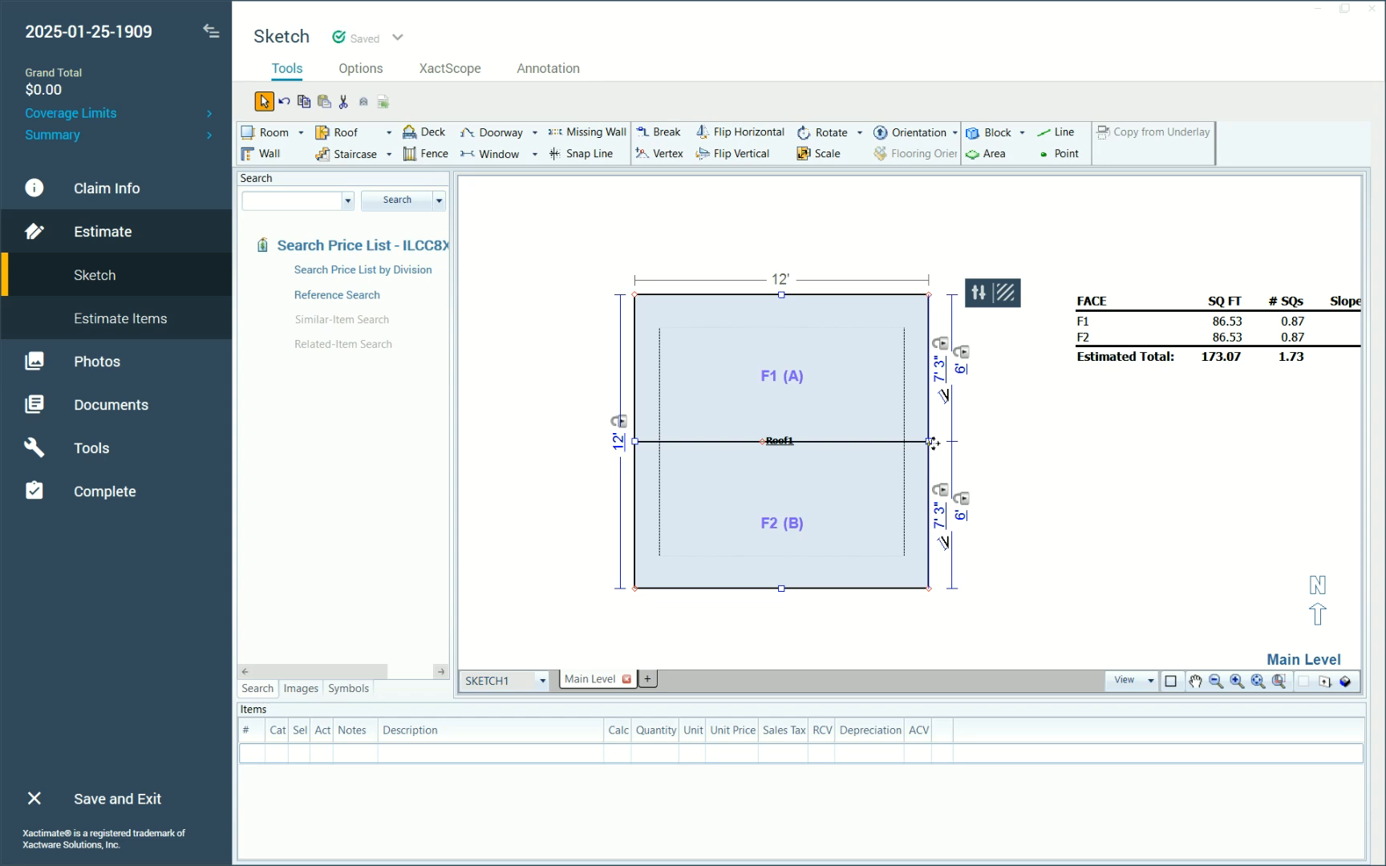
pyautogui.moveTo(931, 442); pyautogui.dragTo(1215, 456)
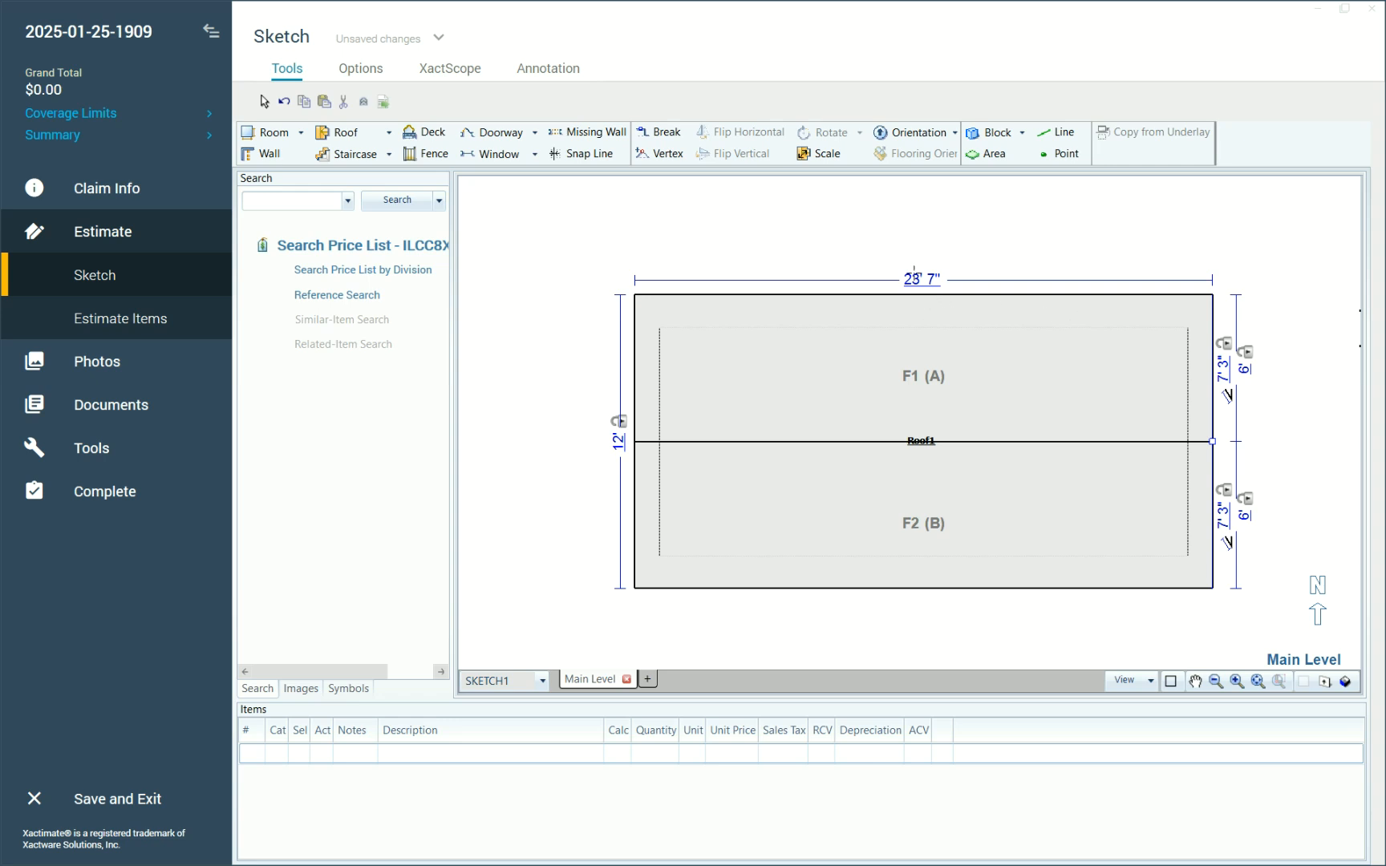
pyautogui.click(1008, 418)
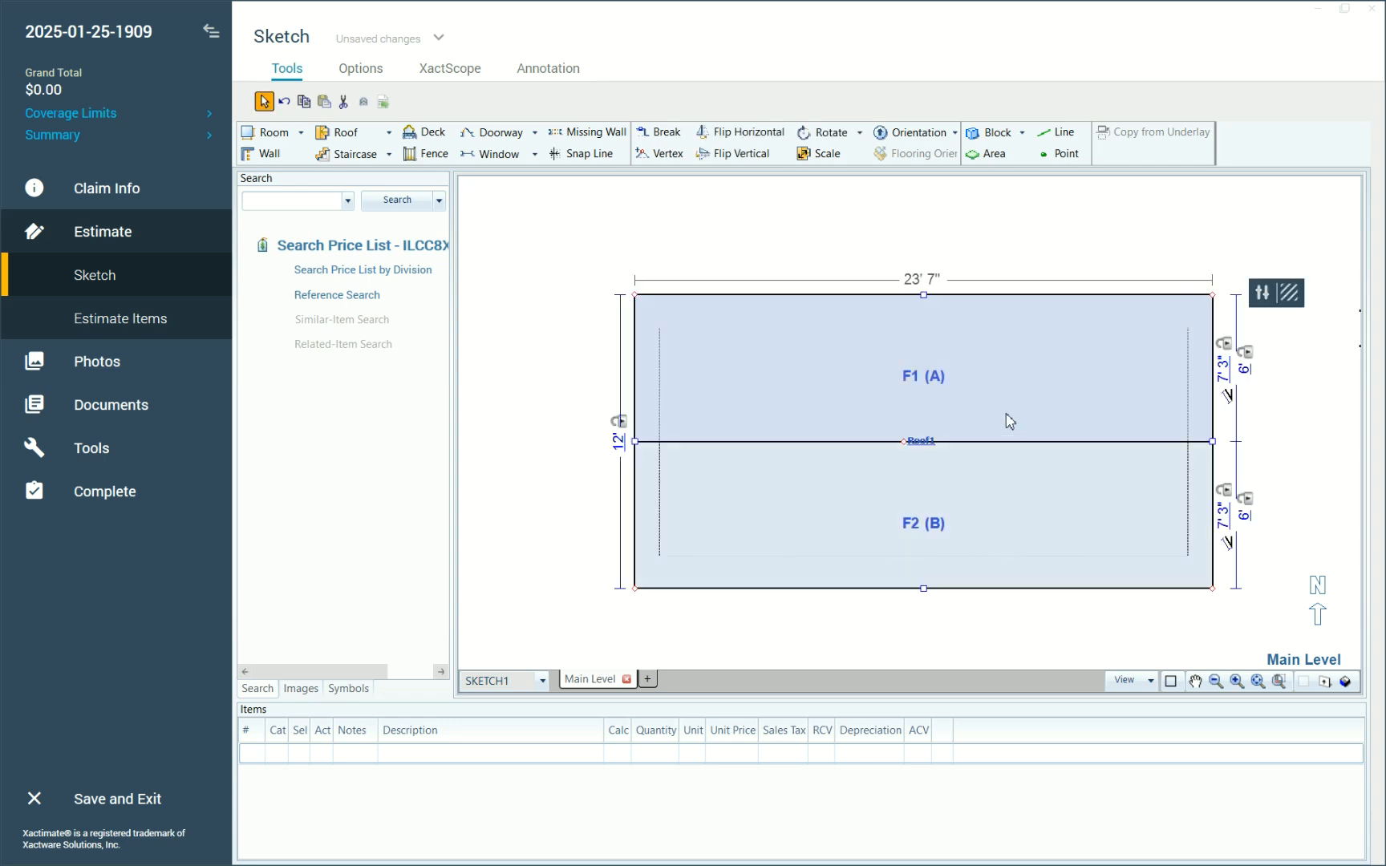
pyautogui.click(620, 449)
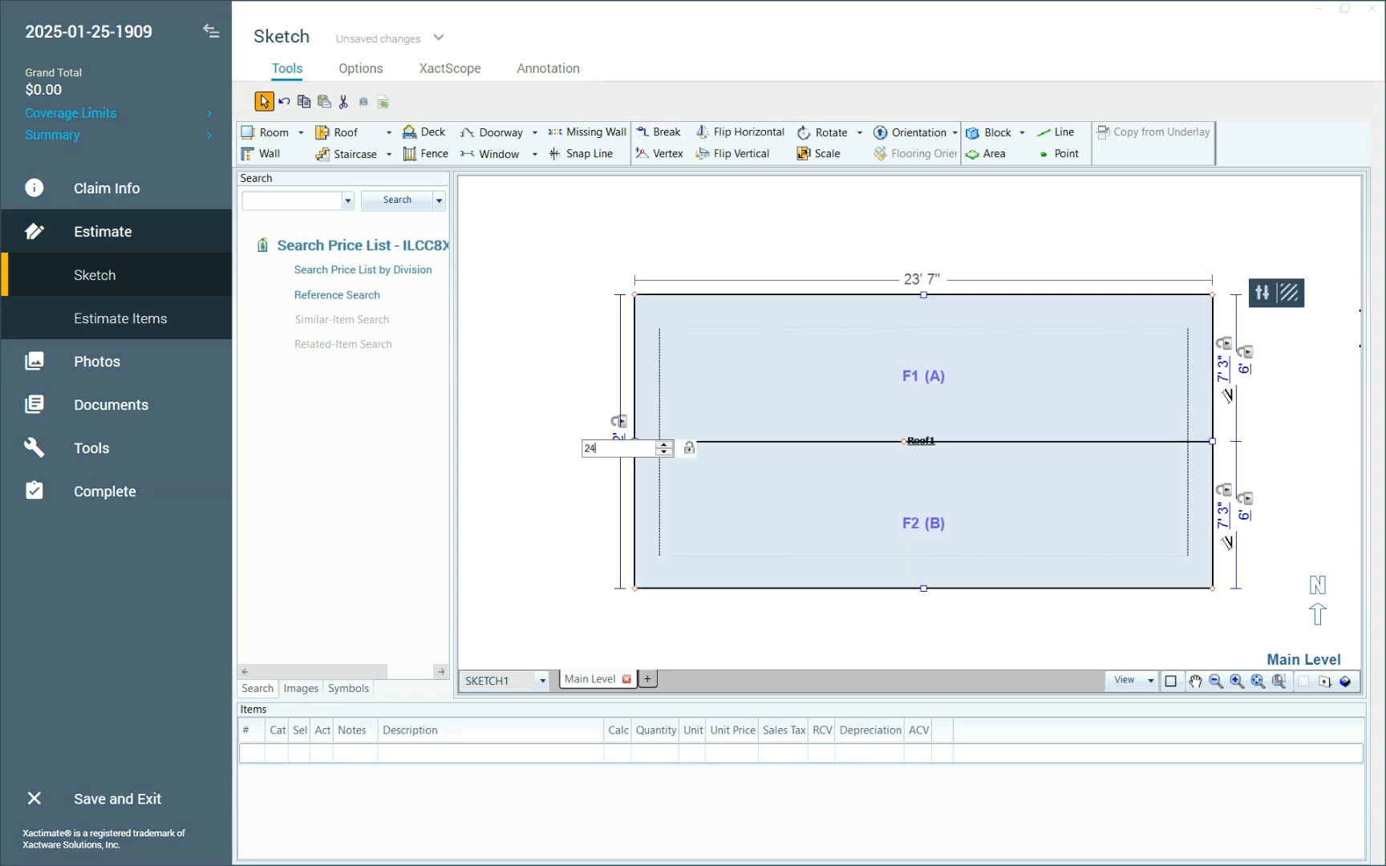
pyautogui.click(663, 445)
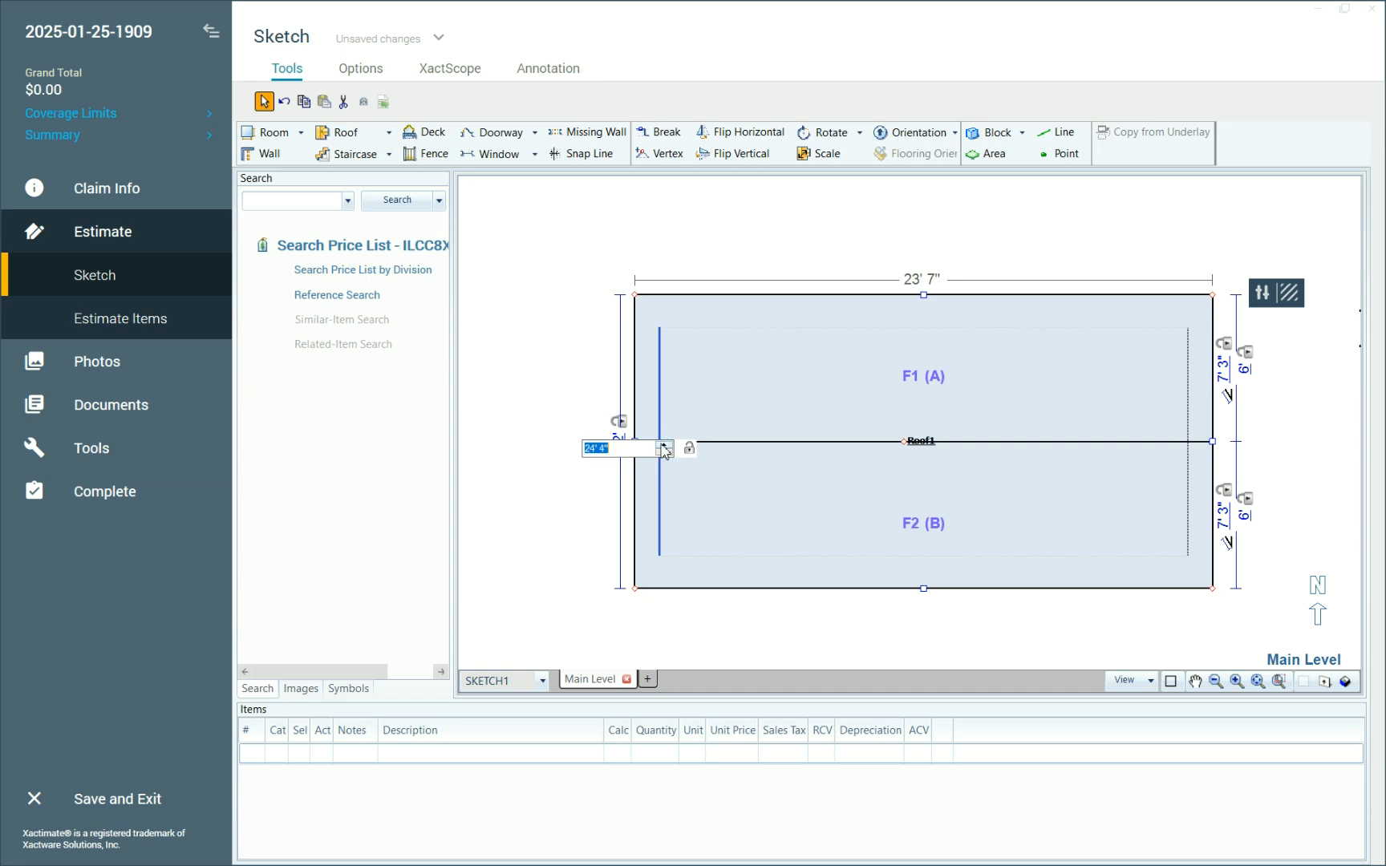
pyautogui.click(551, 390)
pyautogui.scroll(-3, 551, 385)
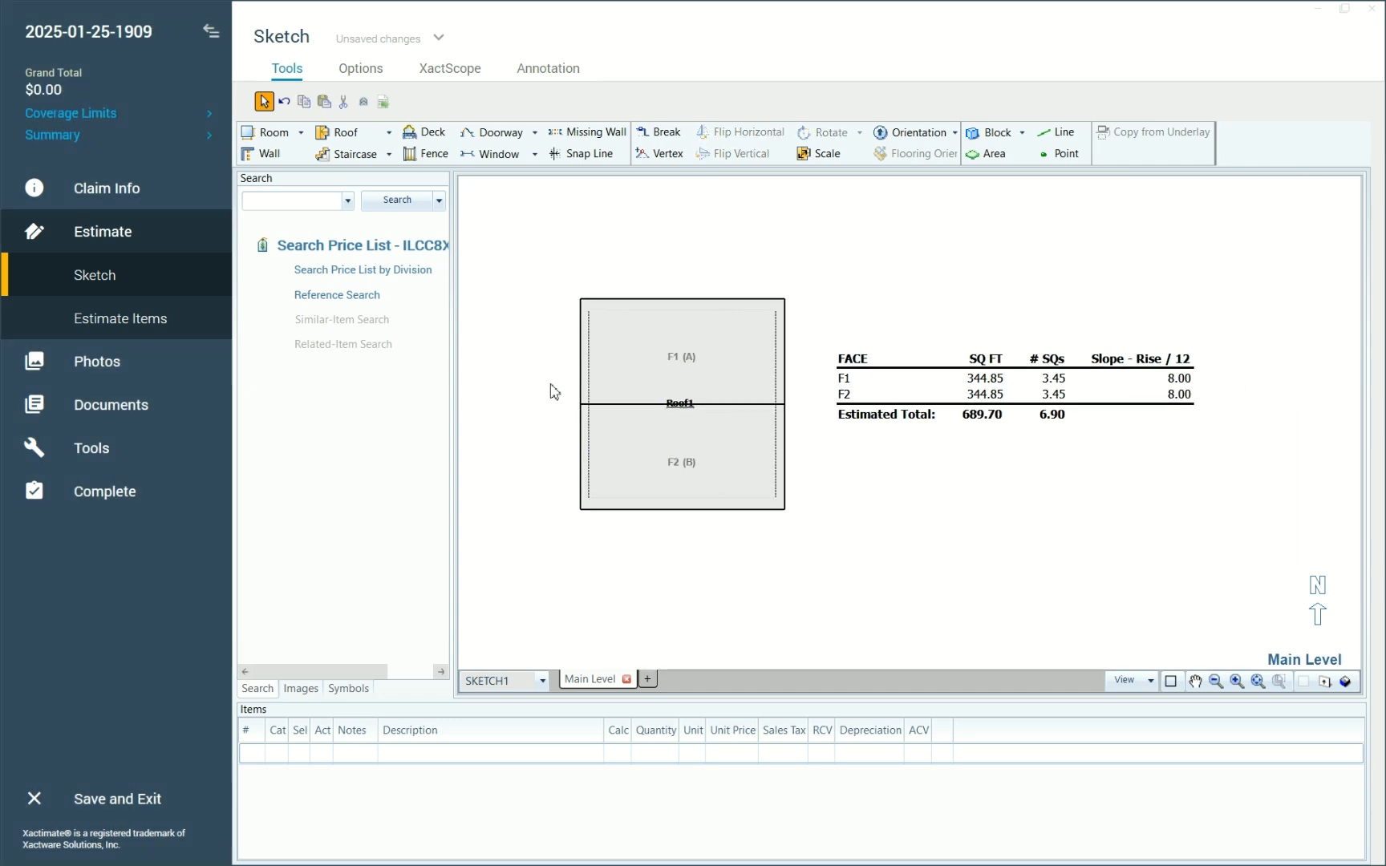
pyautogui.click(640, 389)
pyautogui.moveTo(785, 404); pyautogui.dragTo(989, 405)
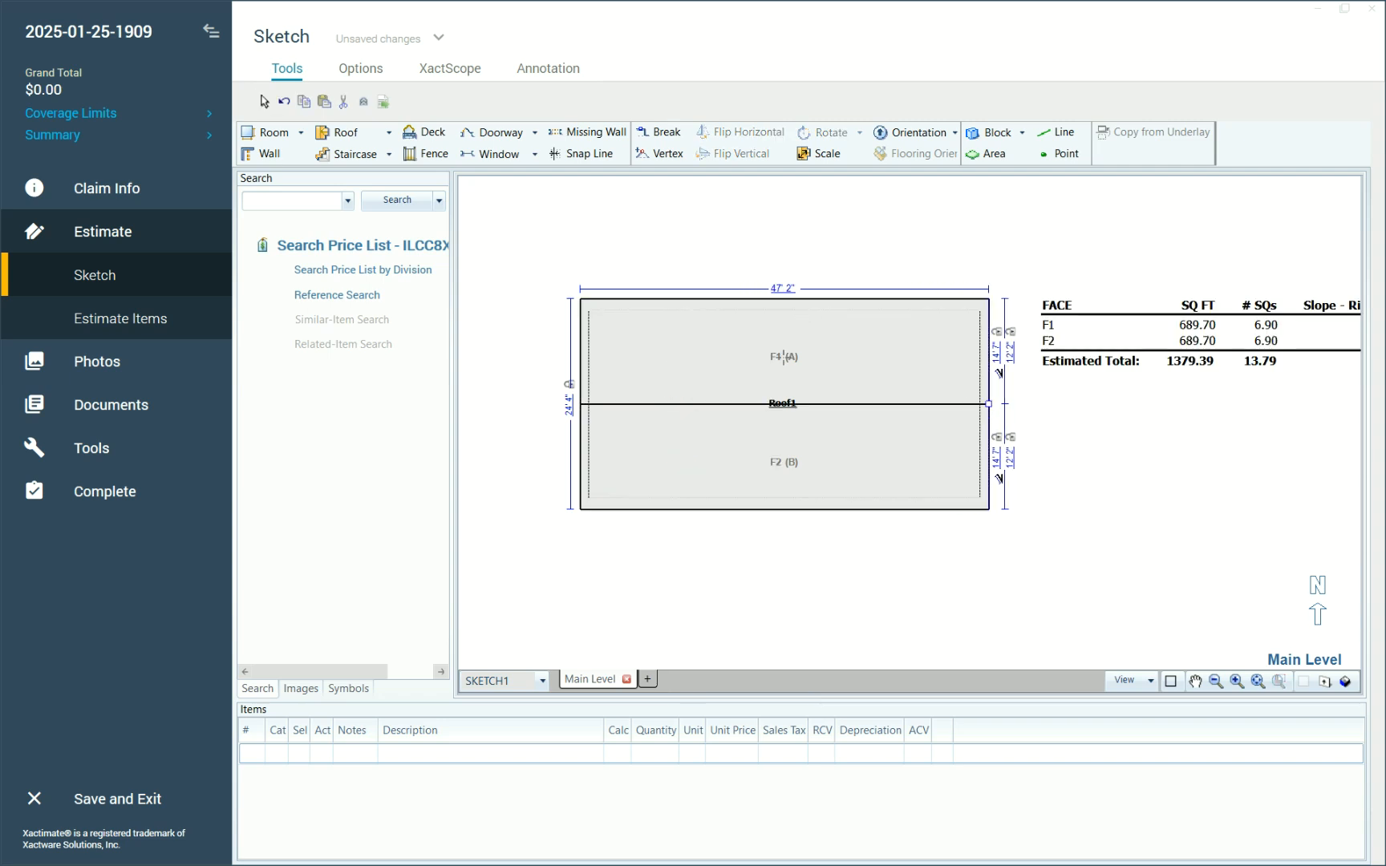
# Inspect the enlarged gable roof in 3D and return to the plan view
pyautogui.click(1345, 681)
pyautogui.moveTo(1105, 526)
pyautogui.mouseDown()
pyautogui.moveTo(1028, 459)
pyautogui.moveTo(1095, 401)
pyautogui.moveTo(770, 432)
pyautogui.moveTo(903, 487)
pyautogui.moveTo(891, 351)
pyautogui.moveTo(1083, 392)
pyautogui.moveTo(971, 441)
pyautogui.mouseUp()
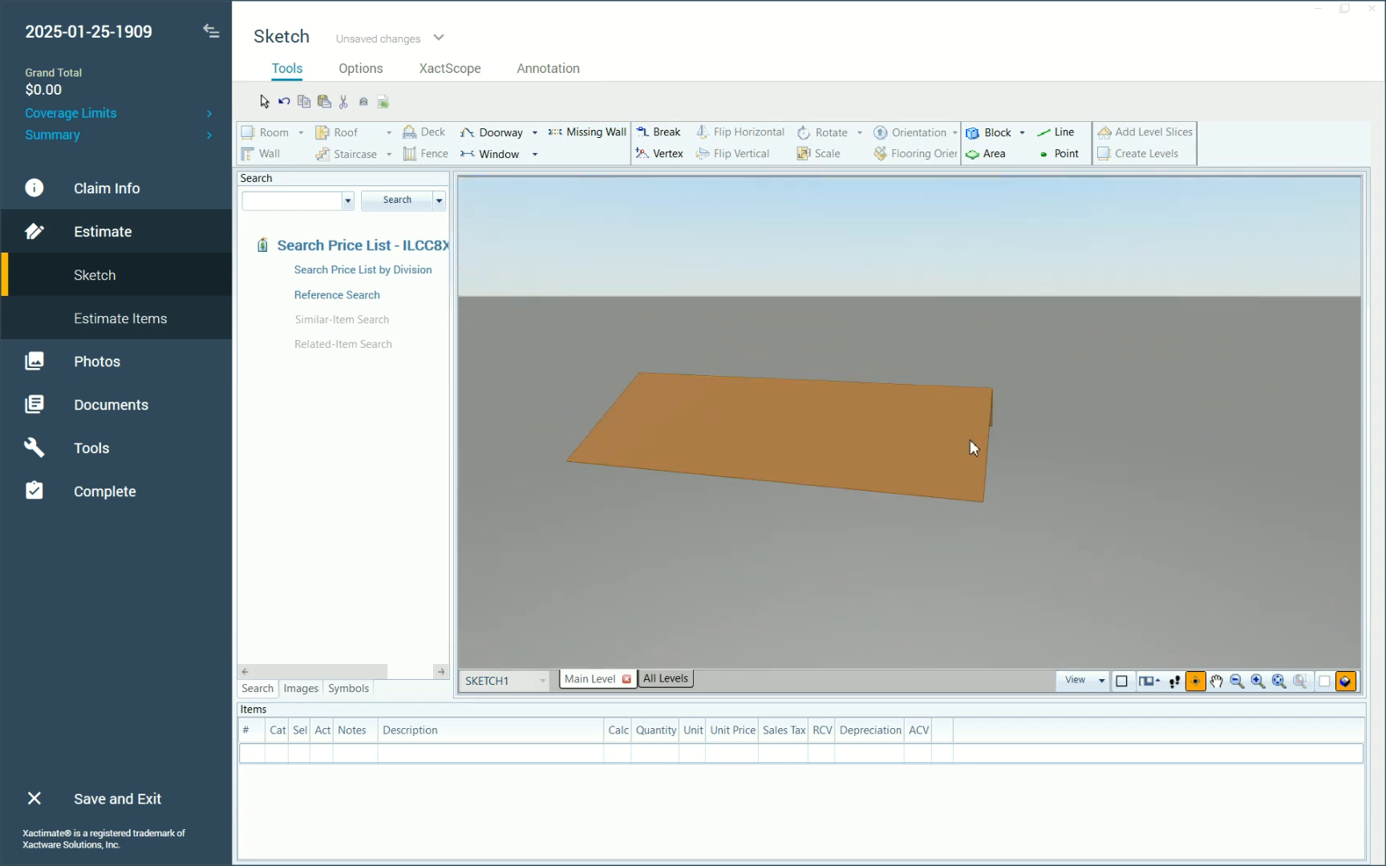
pyautogui.click(1324, 682)
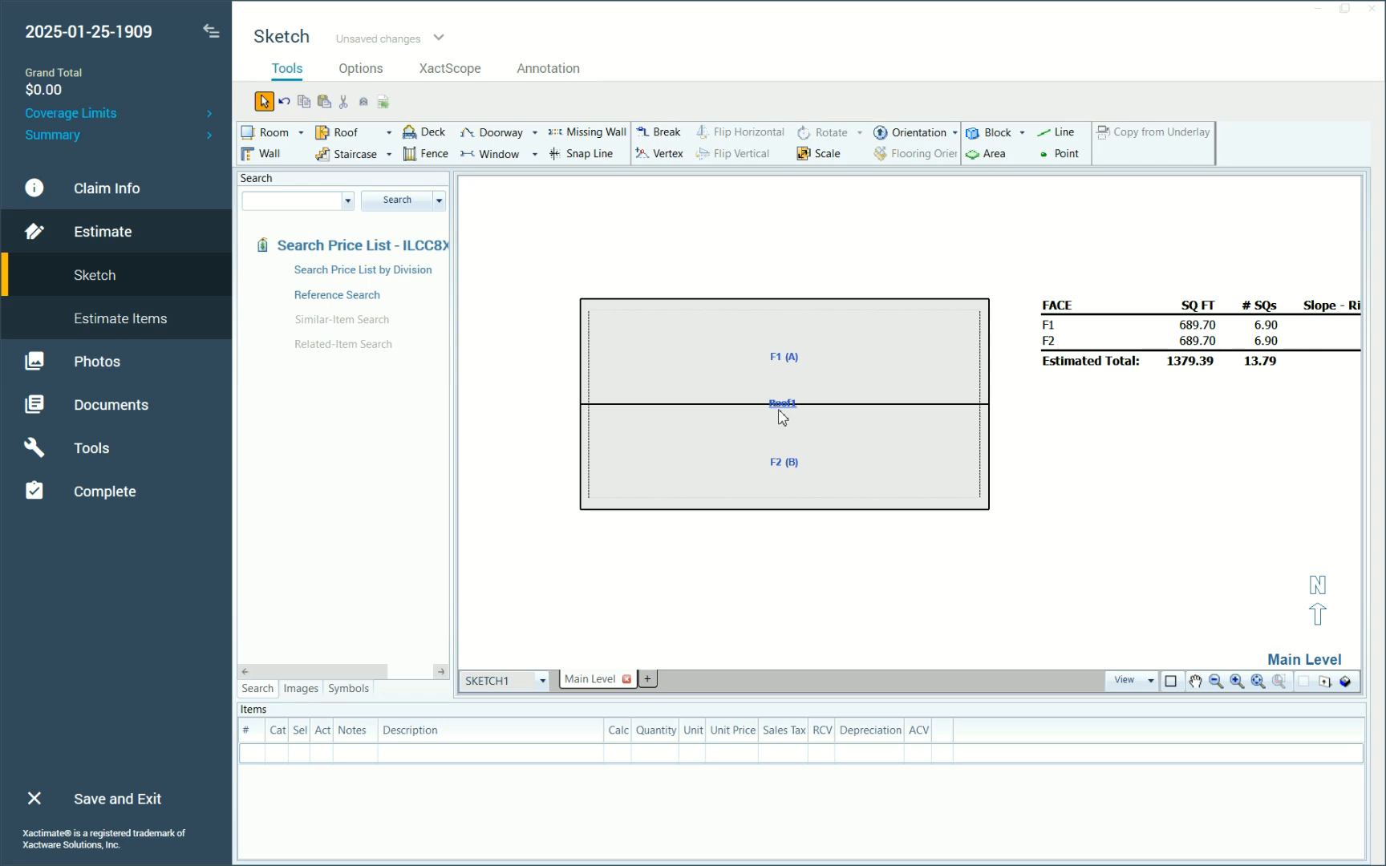
# Break the south eave 20' from its west end and pull that section out about 14' 6" as a gable extension
pyautogui.click(648, 132)
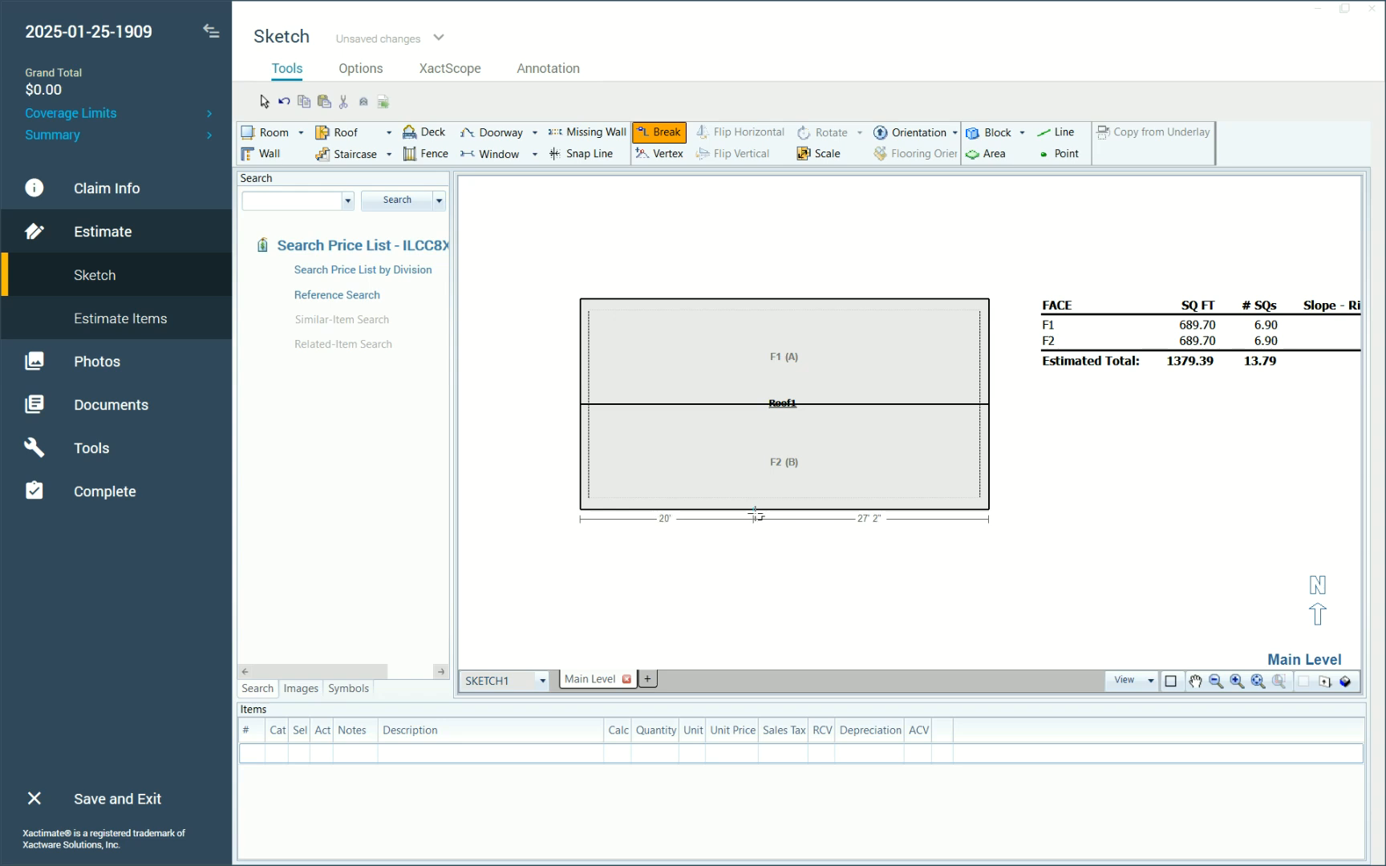
pyautogui.click(756, 510)
pyautogui.moveTo(671, 512); pyautogui.dragTo(666, 636)
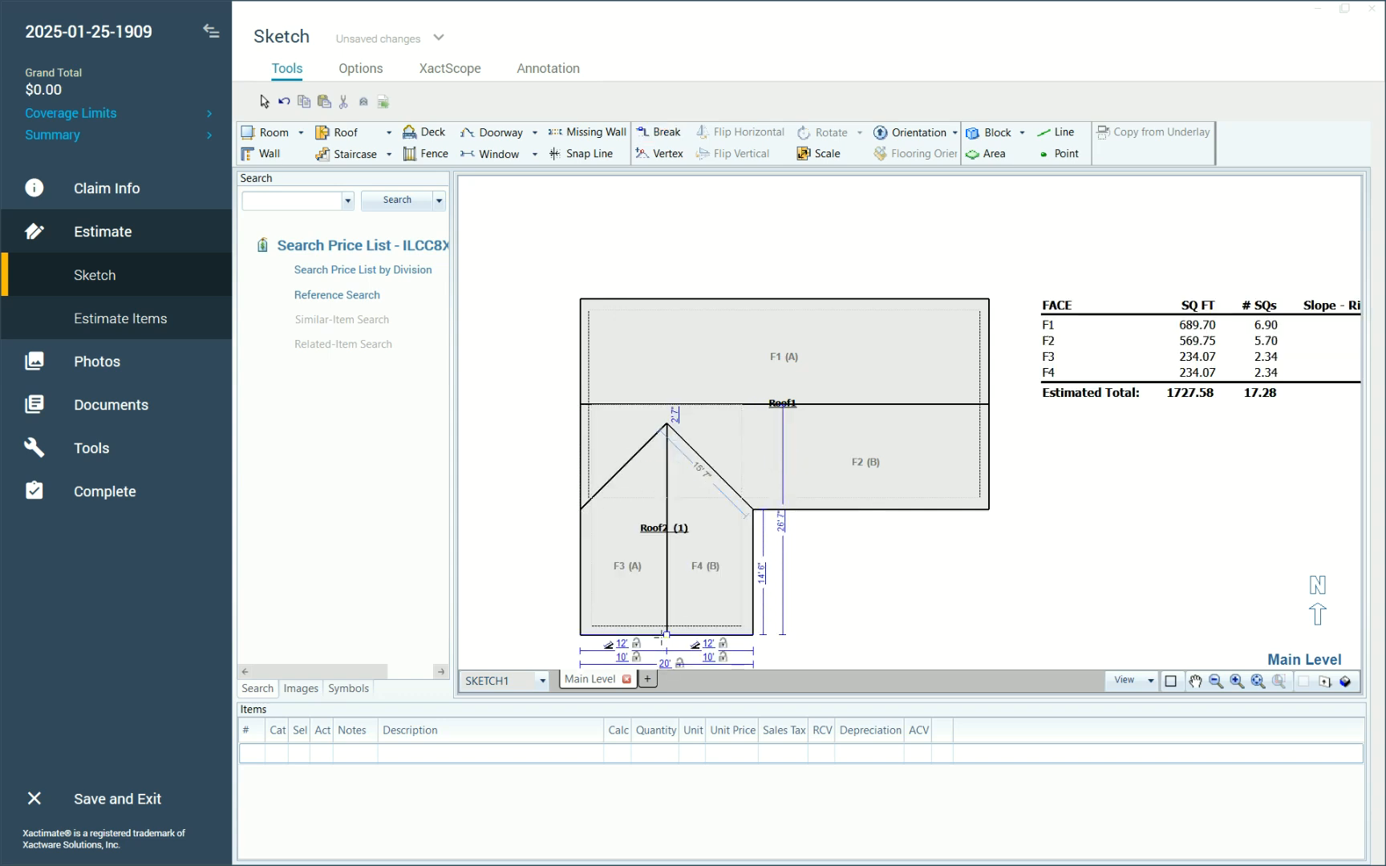
# Place a second gable roof, 12' wide with a north-south ridge, over the main roof's north eave at its east end
pyautogui.click(387, 136)
pyautogui.click(352, 157)
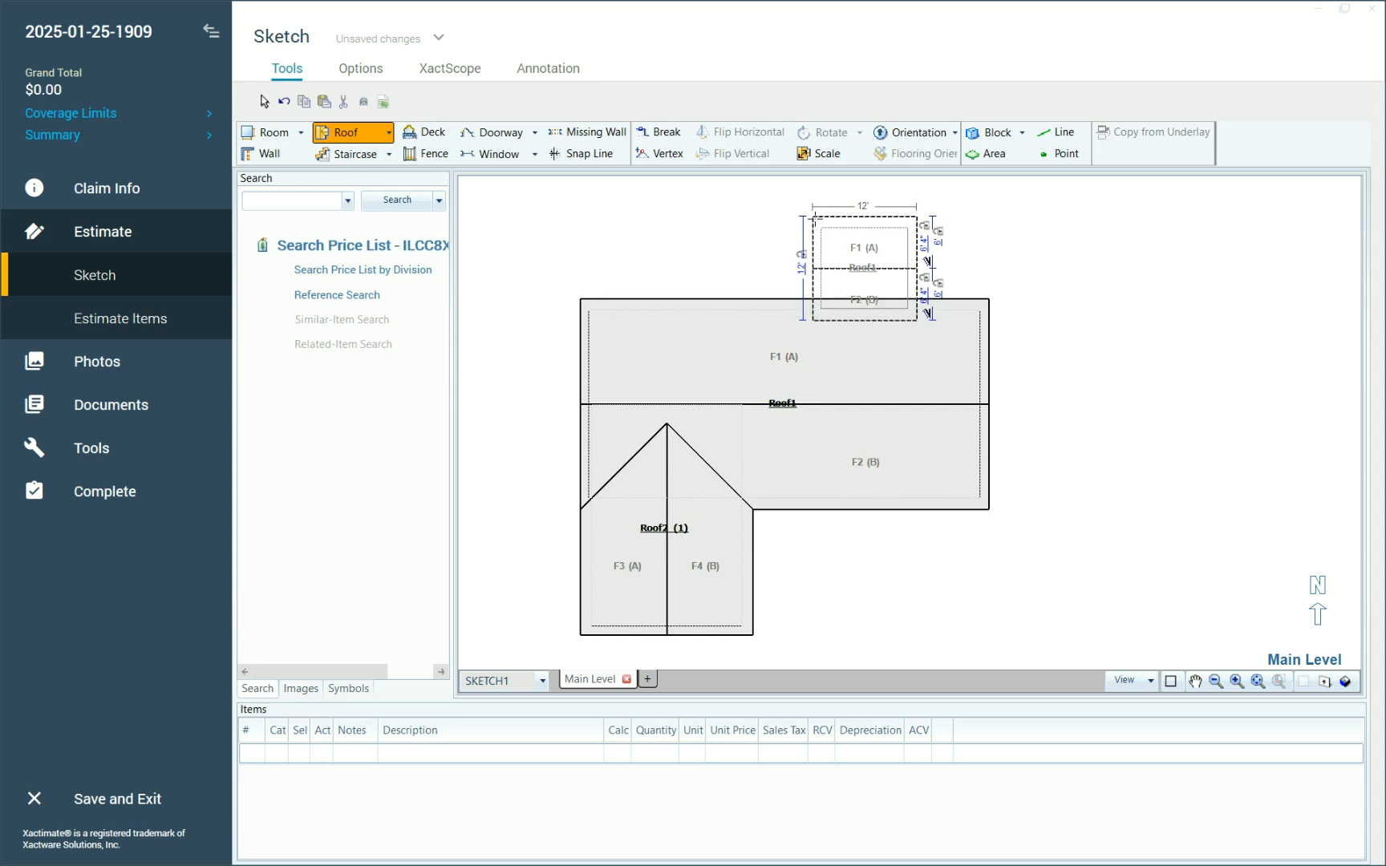
pyautogui.press('Right')
pyautogui.press('Right')
pyautogui.press('Right')
pyautogui.press('Right')
pyautogui.click(987, 284)
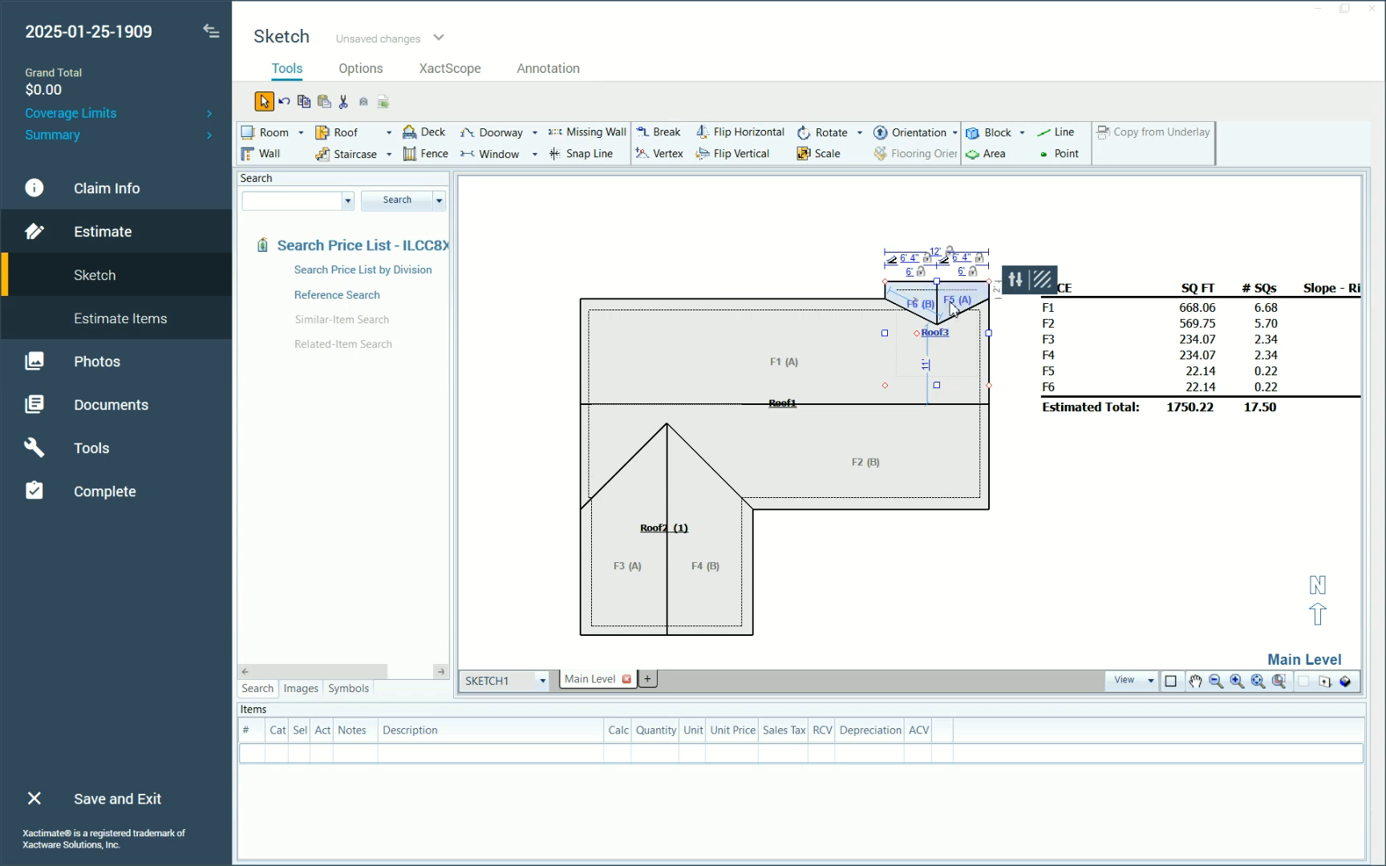
# Set the rise per 12 of both slopes on the north gable to 8"
pyautogui.click(1016, 281)
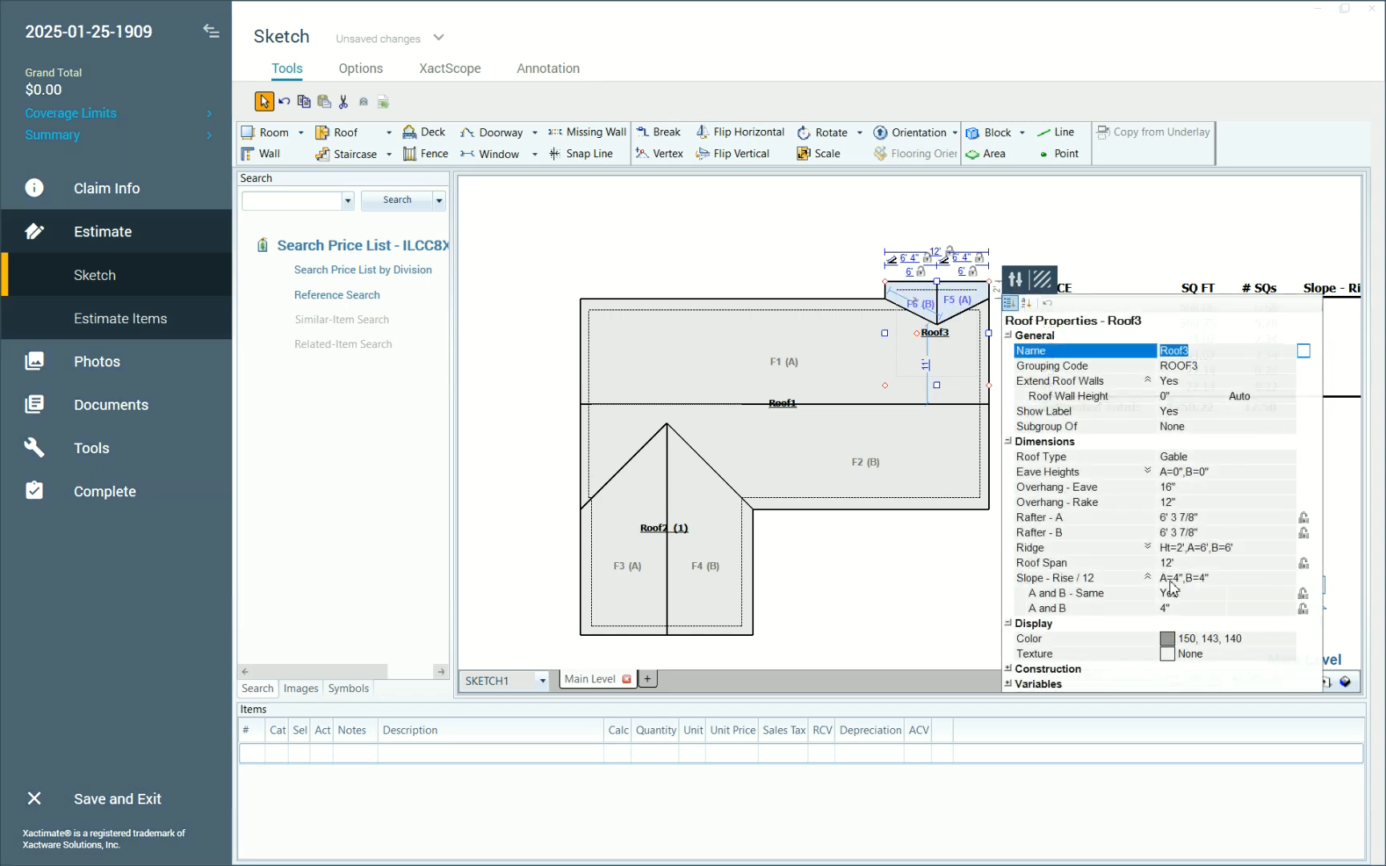
pyautogui.click(1179, 609)
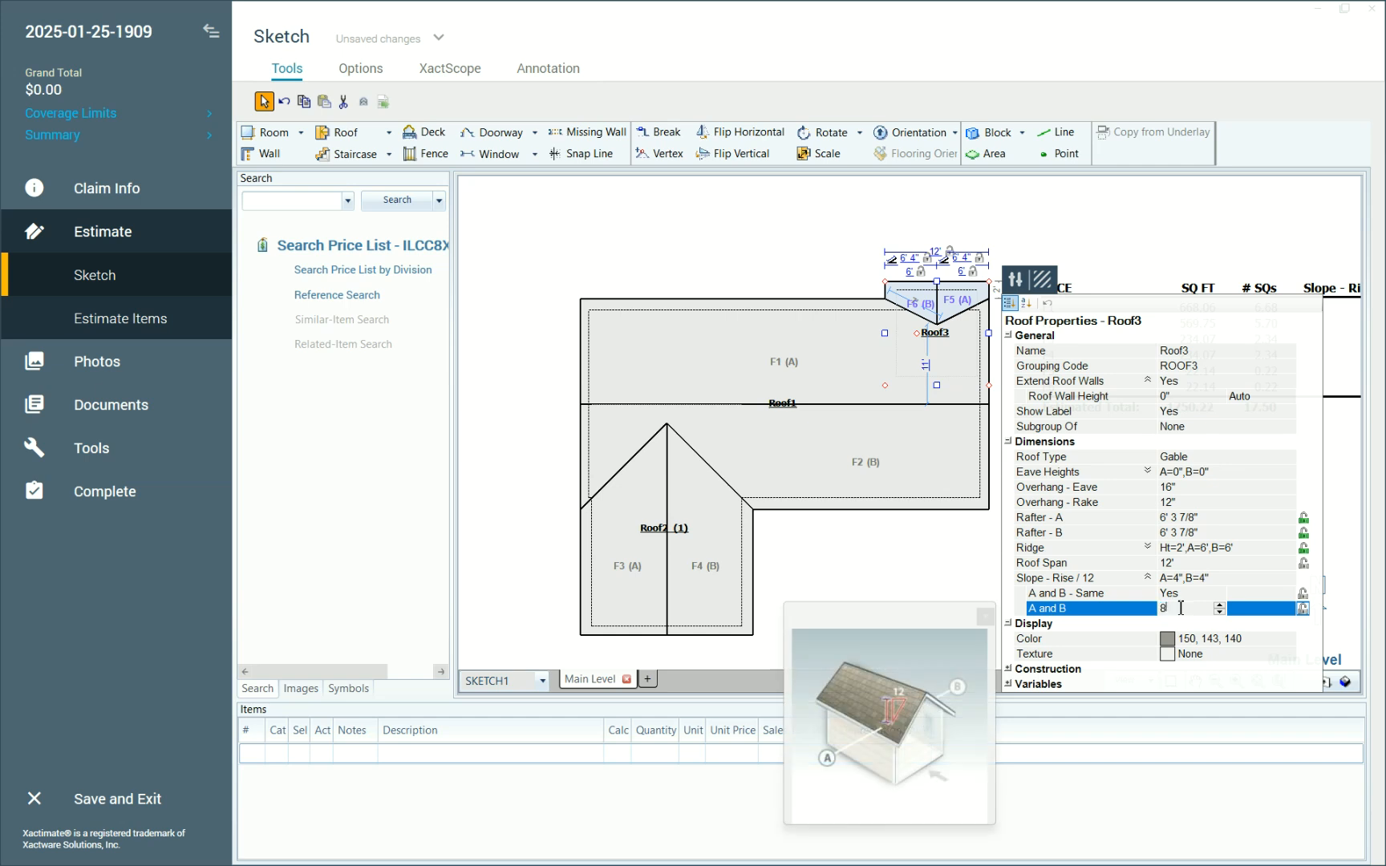
pyautogui.write('8')
pyautogui.click(933, 358)
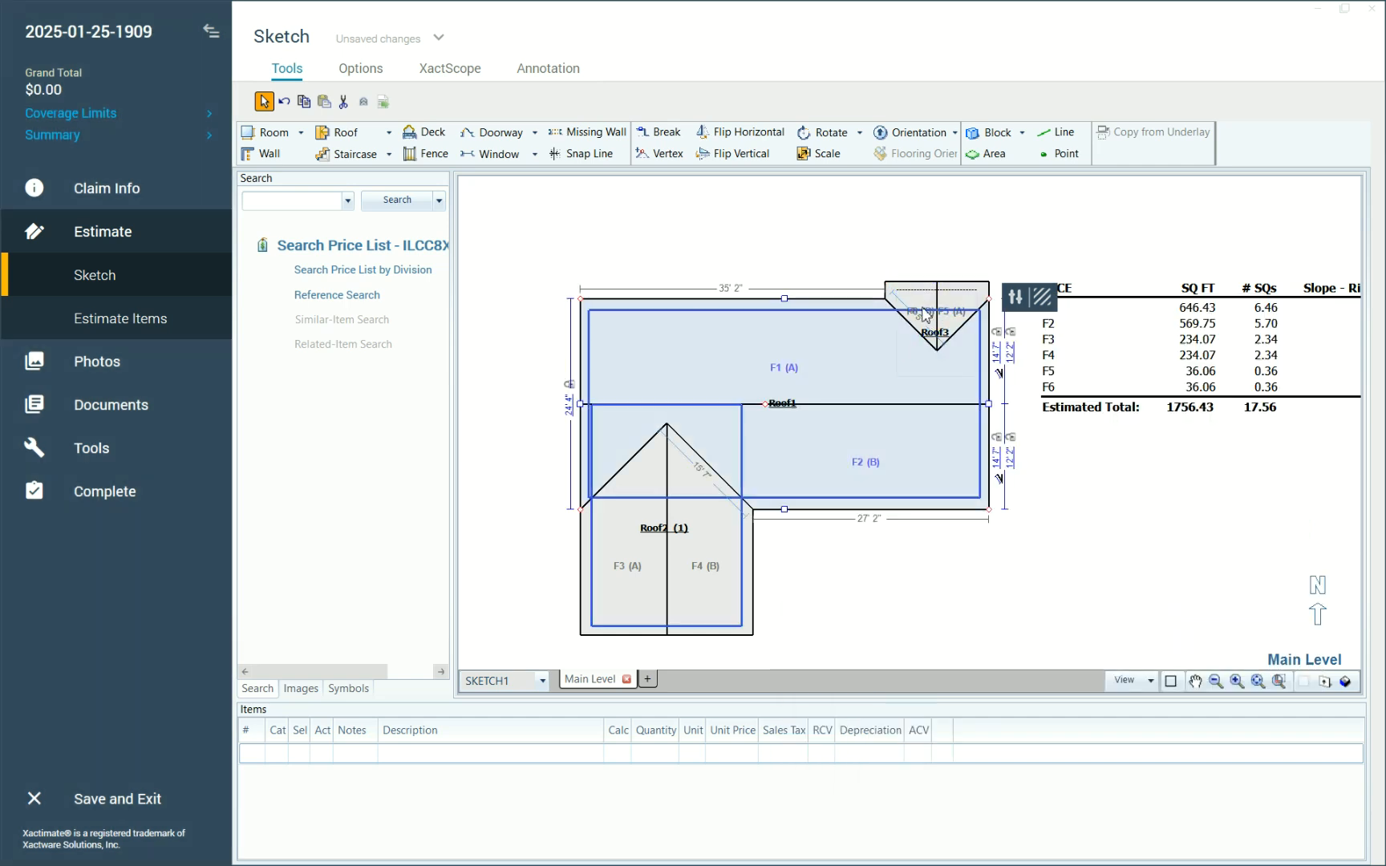
# Widen the north gable to about 22' 6" and set its slope rise to 6" per 12
pyautogui.click(936, 322)
pyautogui.moveTo(893, 335); pyautogui.dragTo(796, 335)
pyautogui.click(882, 336)
pyautogui.click(1016, 279)
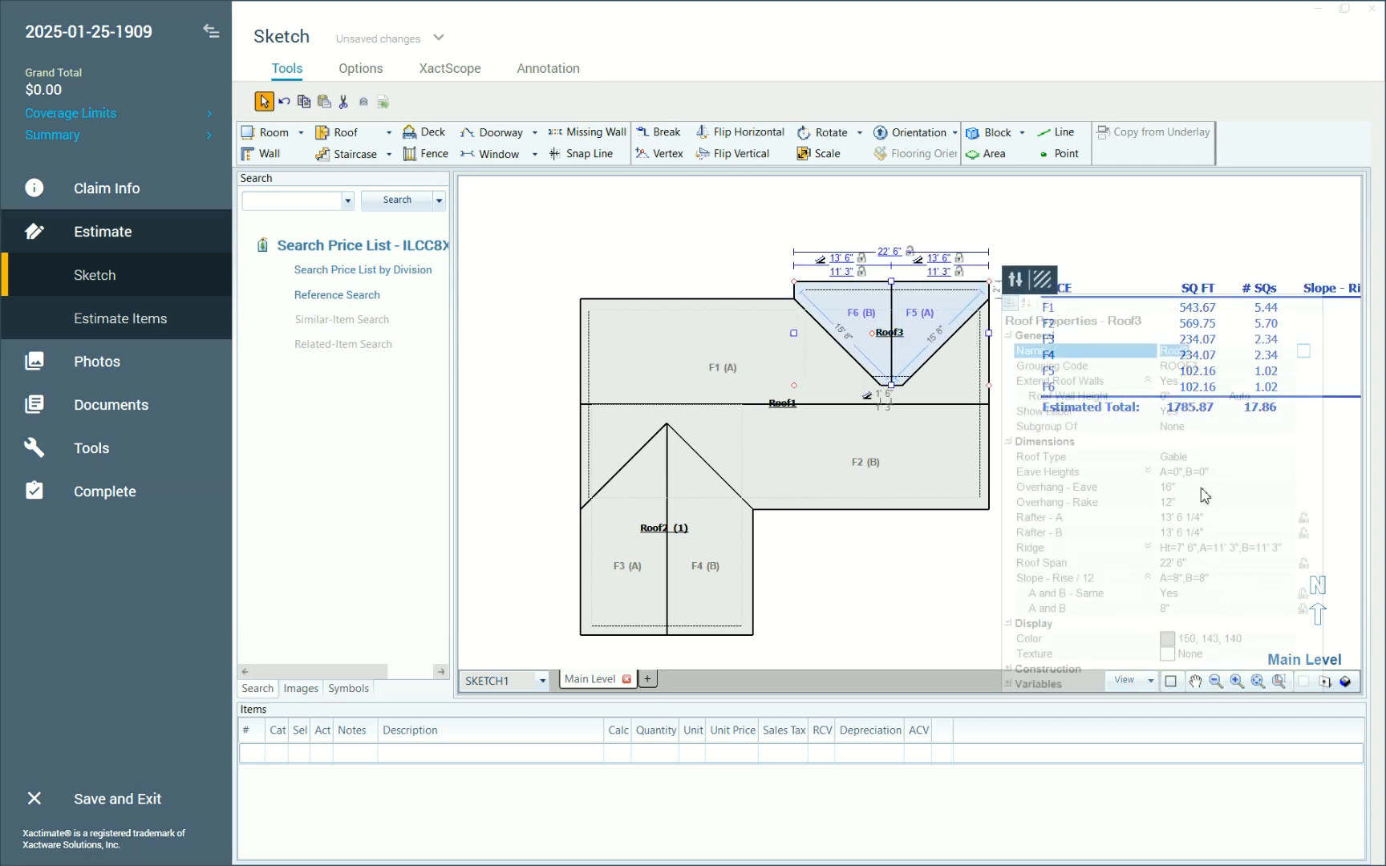
pyautogui.click(1175, 608)
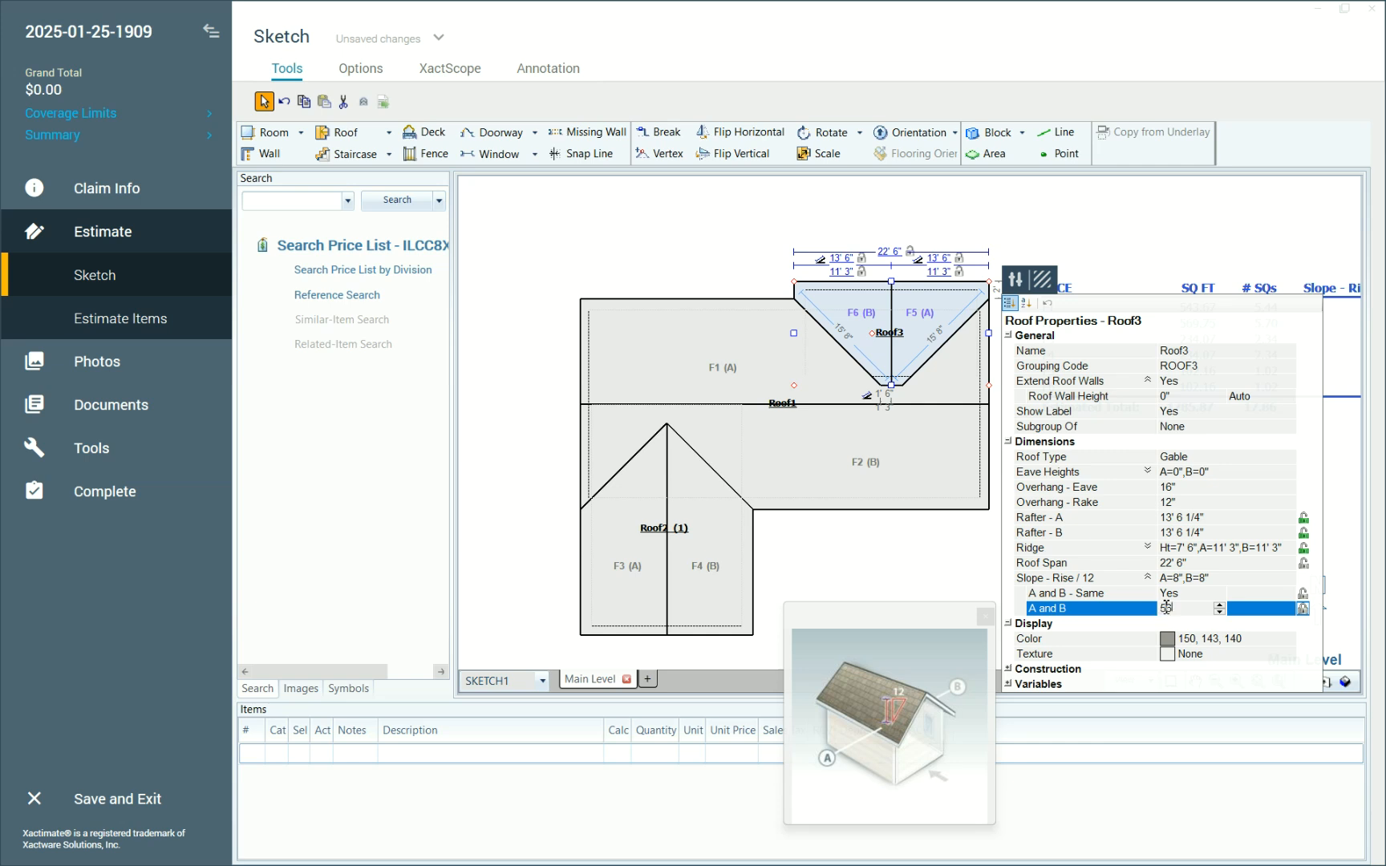
pyautogui.write('6')
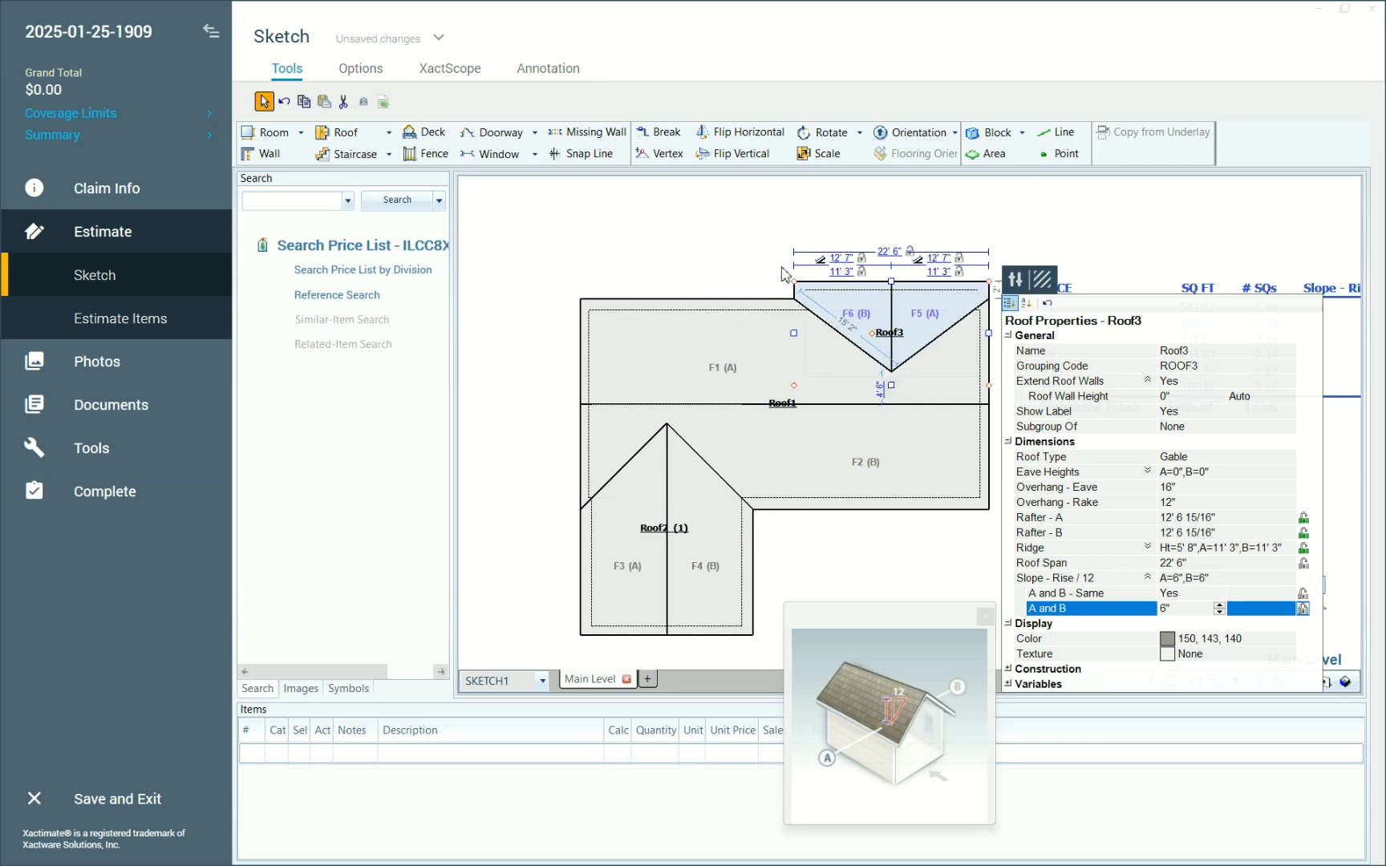
pyautogui.click(743, 244)
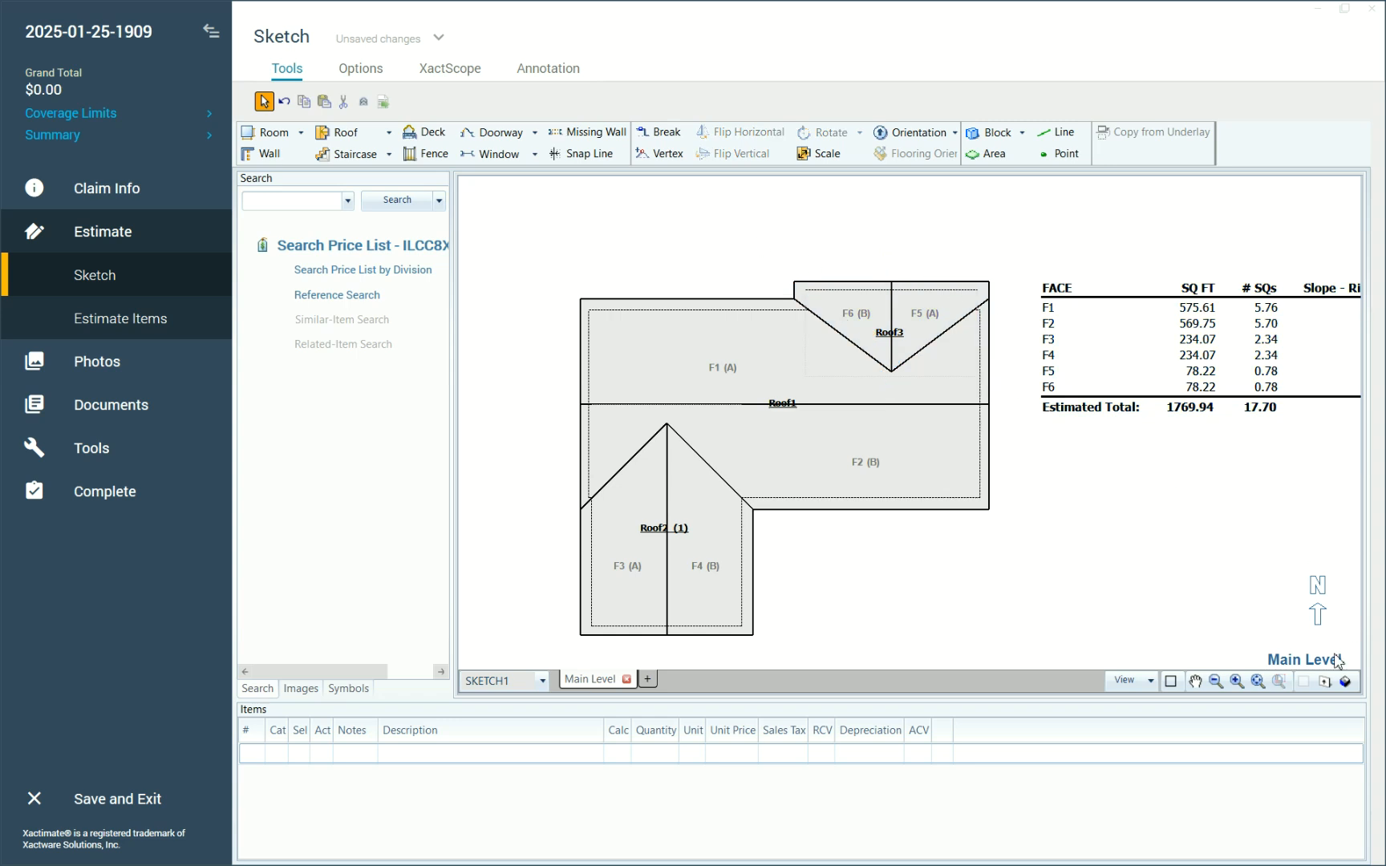
# Inspect the combined roof with both gable extensions in 3D and return to the plan view
pyautogui.click(1345, 681)
pyautogui.moveTo(1114, 576)
pyautogui.mouseDown()
pyautogui.moveTo(1201, 538)
pyautogui.moveTo(1084, 369)
pyautogui.moveTo(1028, 346)
pyautogui.moveTo(1009, 384)
pyautogui.moveTo(879, 458)
pyautogui.moveTo(1104, 448)
pyautogui.moveTo(977, 484)
pyautogui.moveTo(1176, 396)
pyautogui.moveTo(730, 440)
pyautogui.moveTo(705, 458)
pyautogui.moveTo(1176, 604)
pyautogui.mouseUp()
pyautogui.click(1345, 681)
# Delete all the sketched roofs and place a 12' by 12' hip roof instead
pyautogui.moveTo(508, 249)
pyautogui.mouseDown()
pyautogui.moveTo(993, 670)
pyautogui.moveTo(1002, 643)
pyautogui.mouseUp()
pyautogui.press('Delete')
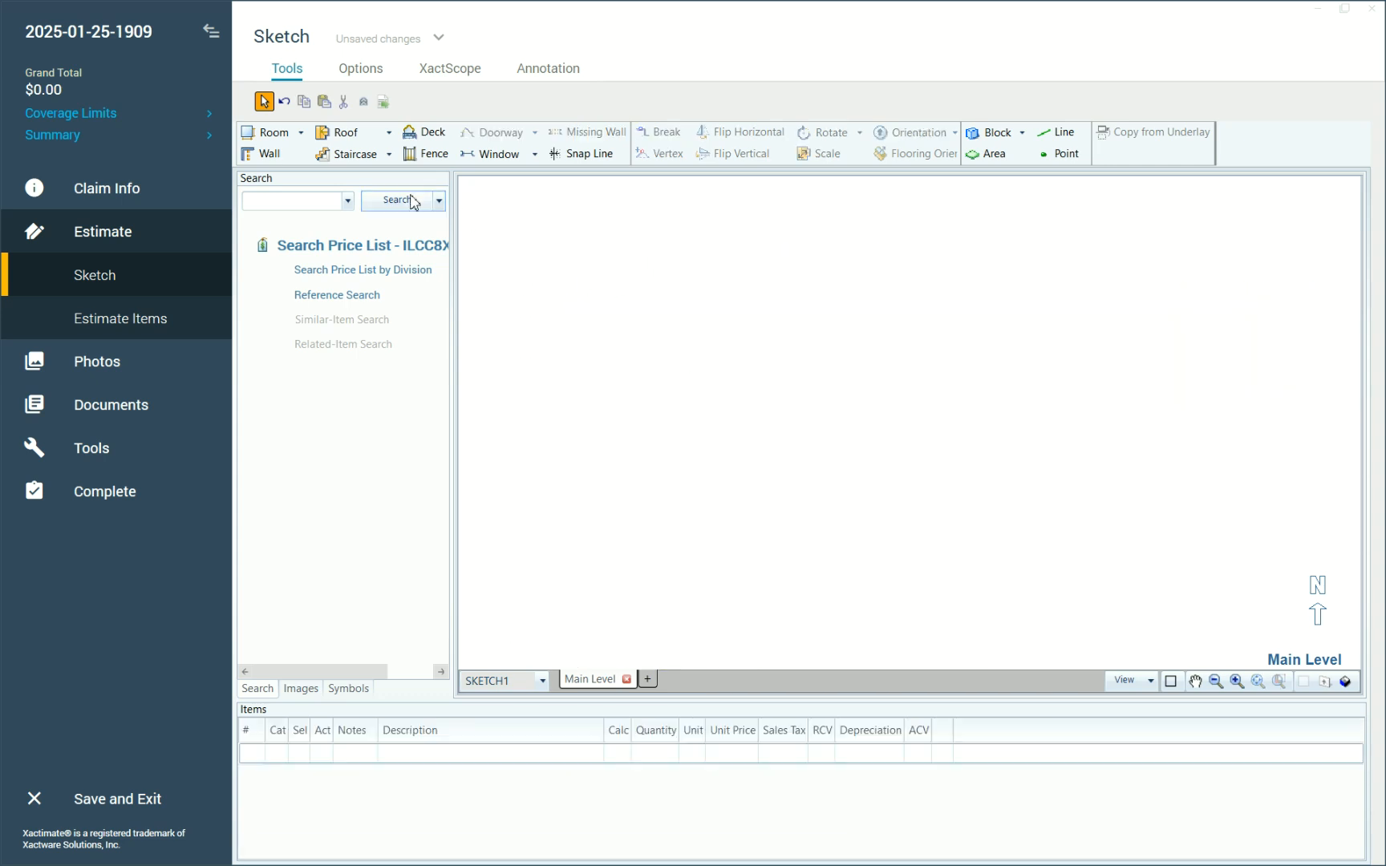
pyautogui.click(388, 138)
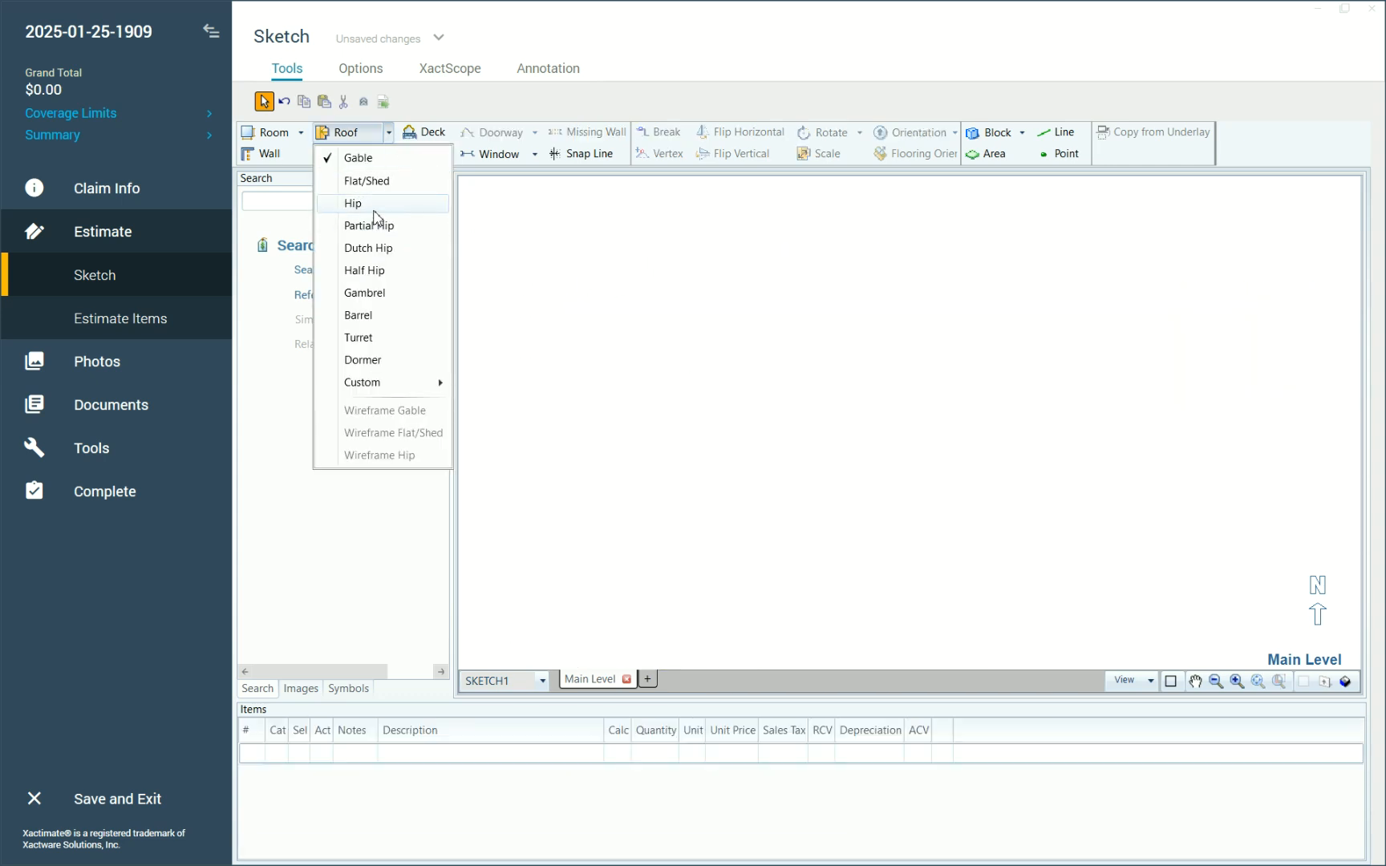
pyautogui.click(380, 226)
pyautogui.click(678, 377)
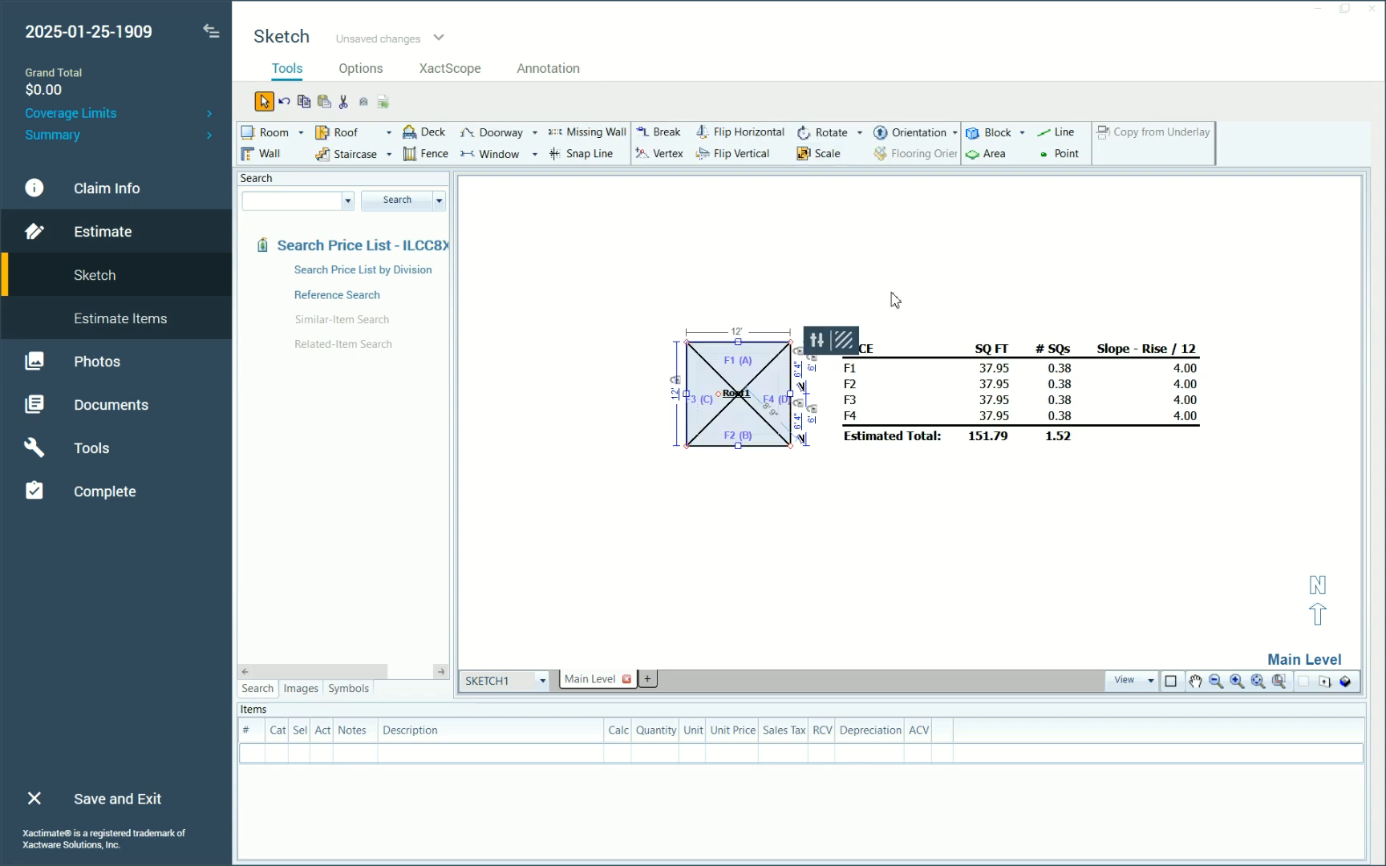
# Inspect the small hip roof in 3D and return to the plan view
pyautogui.click(1345, 681)
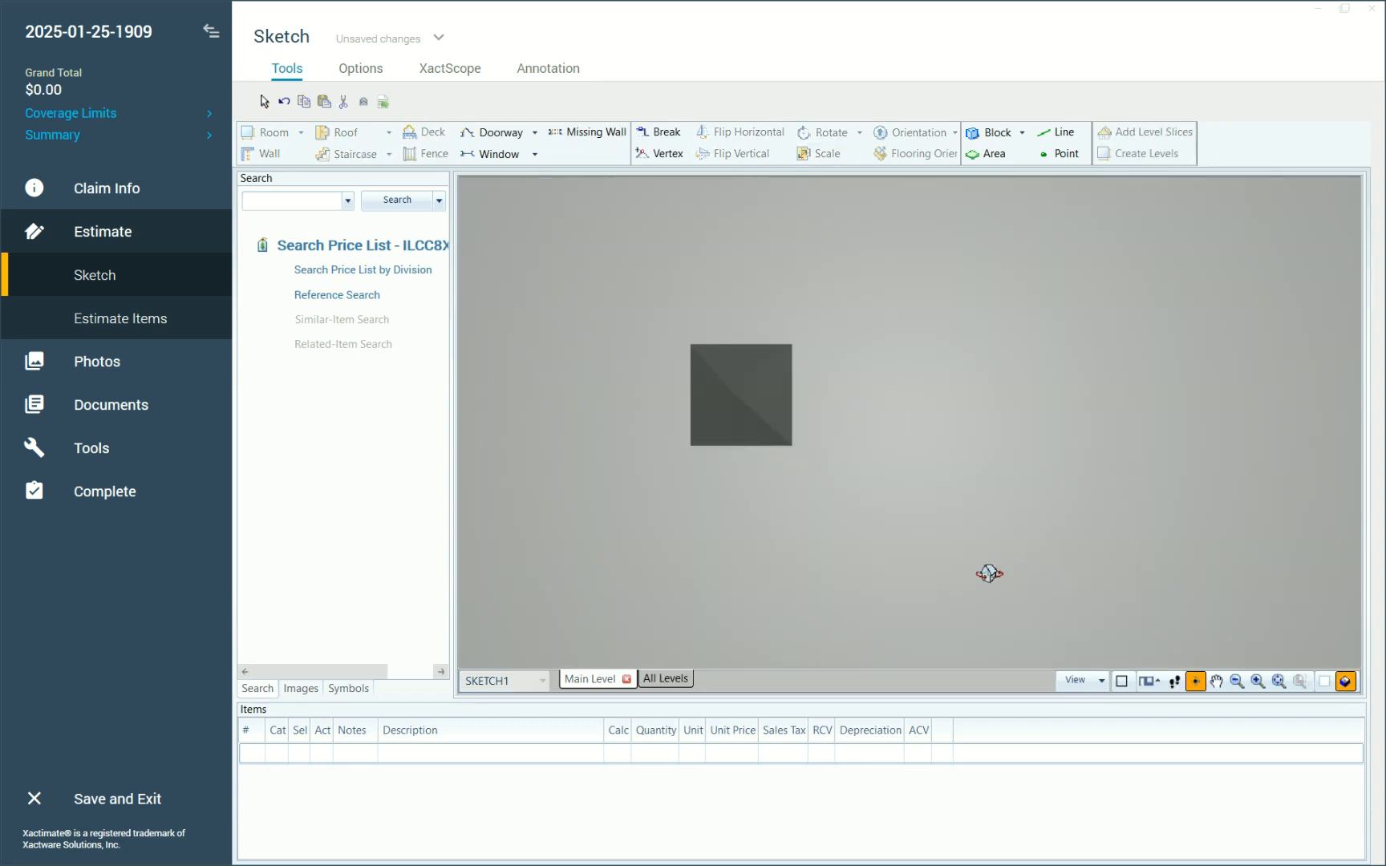
pyautogui.moveTo(757, 422); pyautogui.dragTo(714, 483)
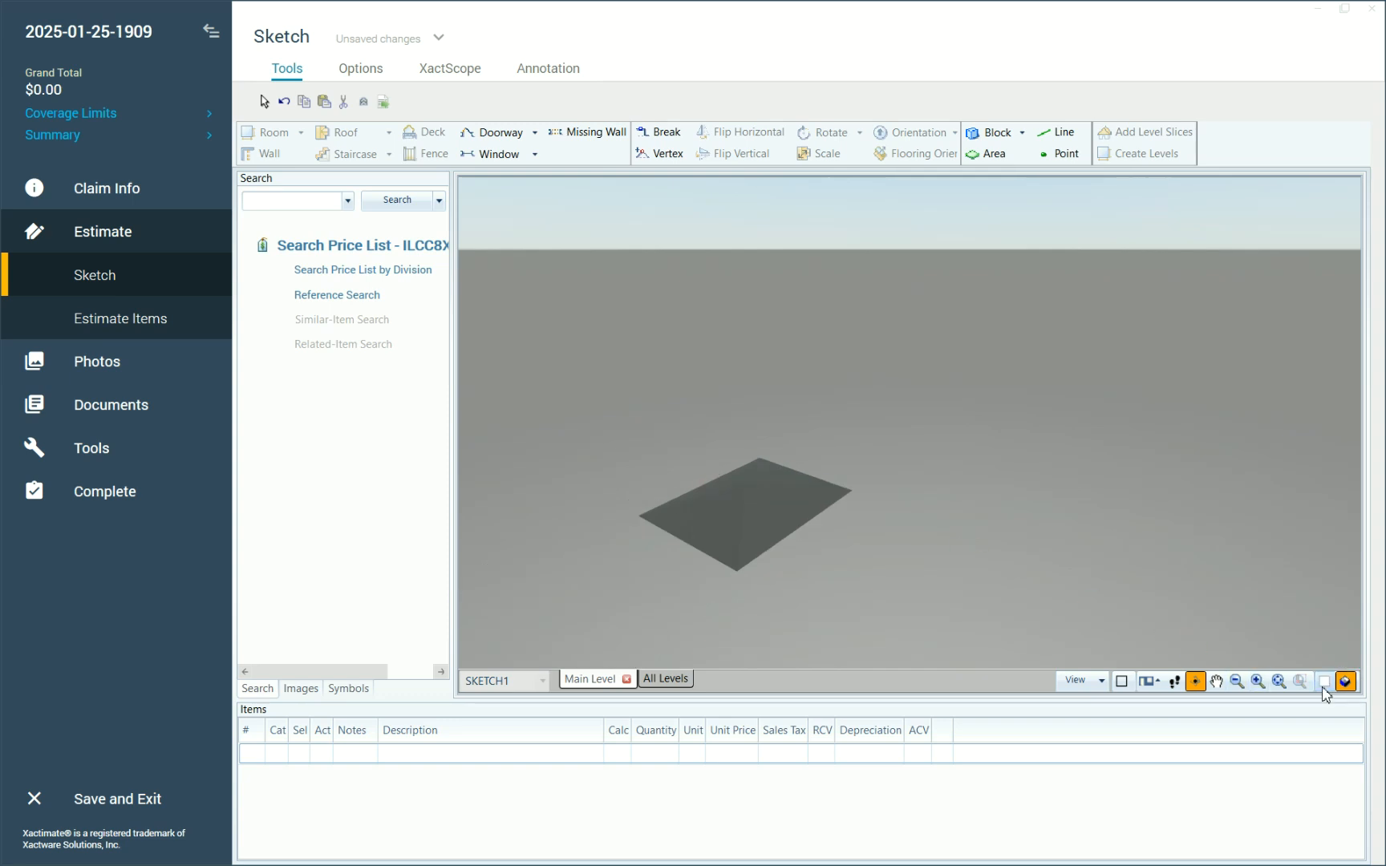
pyautogui.click(1346, 681)
# Enlarge the hip roof to 24' 3" wide and about 20' deep
pyautogui.click(724, 392)
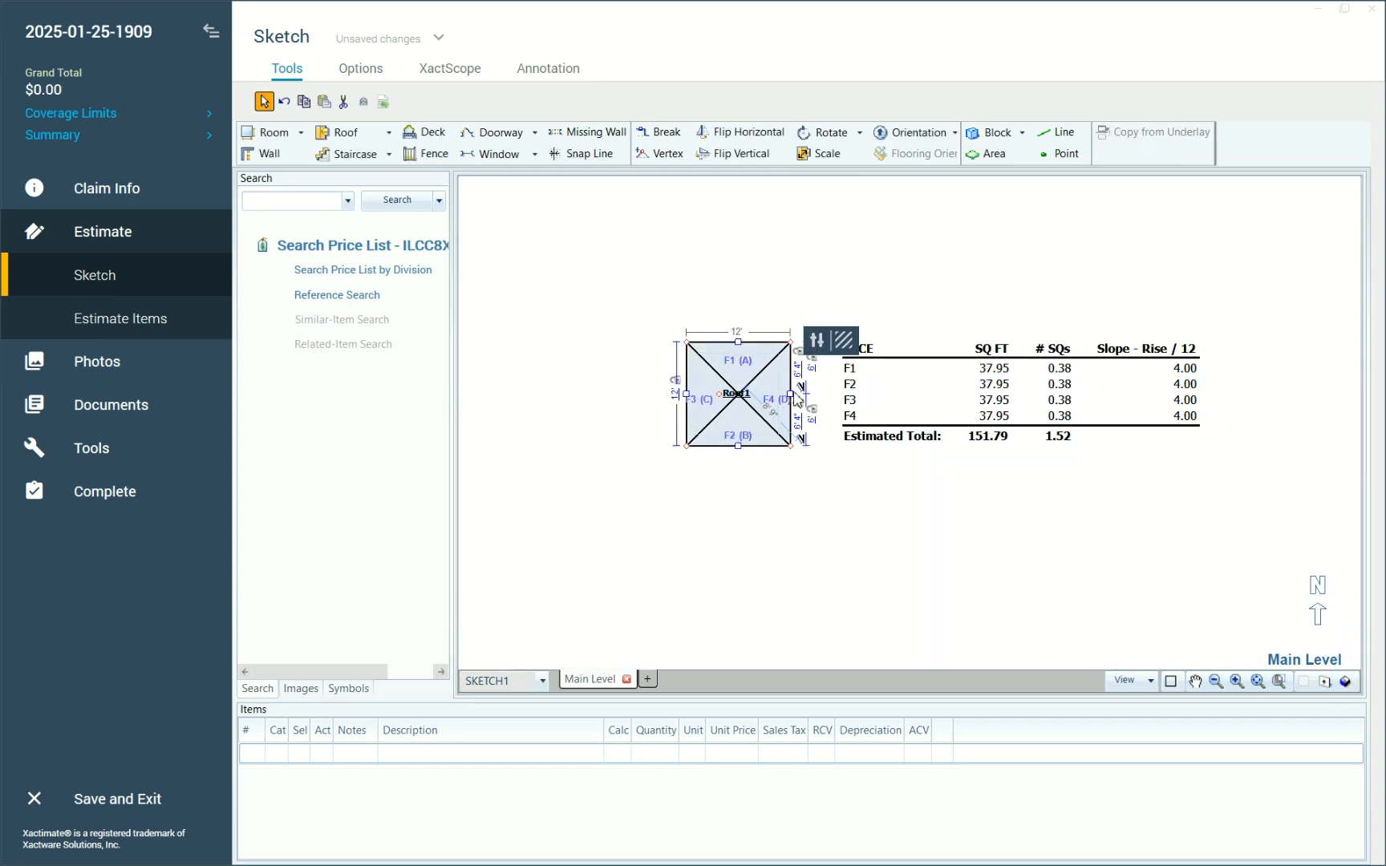
pyautogui.moveTo(922, 420); pyautogui.dragTo(921, 420)
pyautogui.click(802, 334)
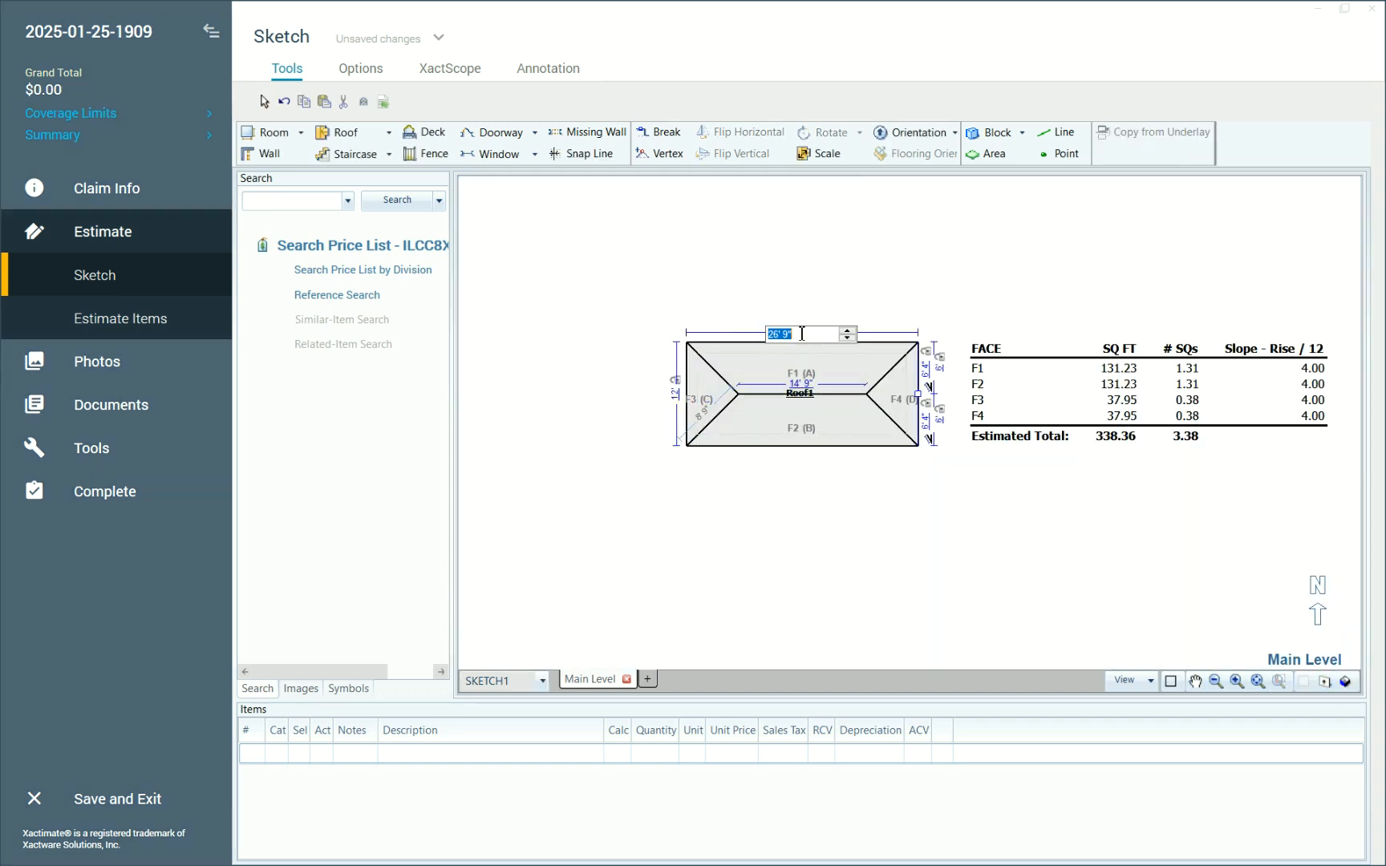
pyautogui.write('2')
pyautogui.click(854, 331)
pyautogui.click(825, 379)
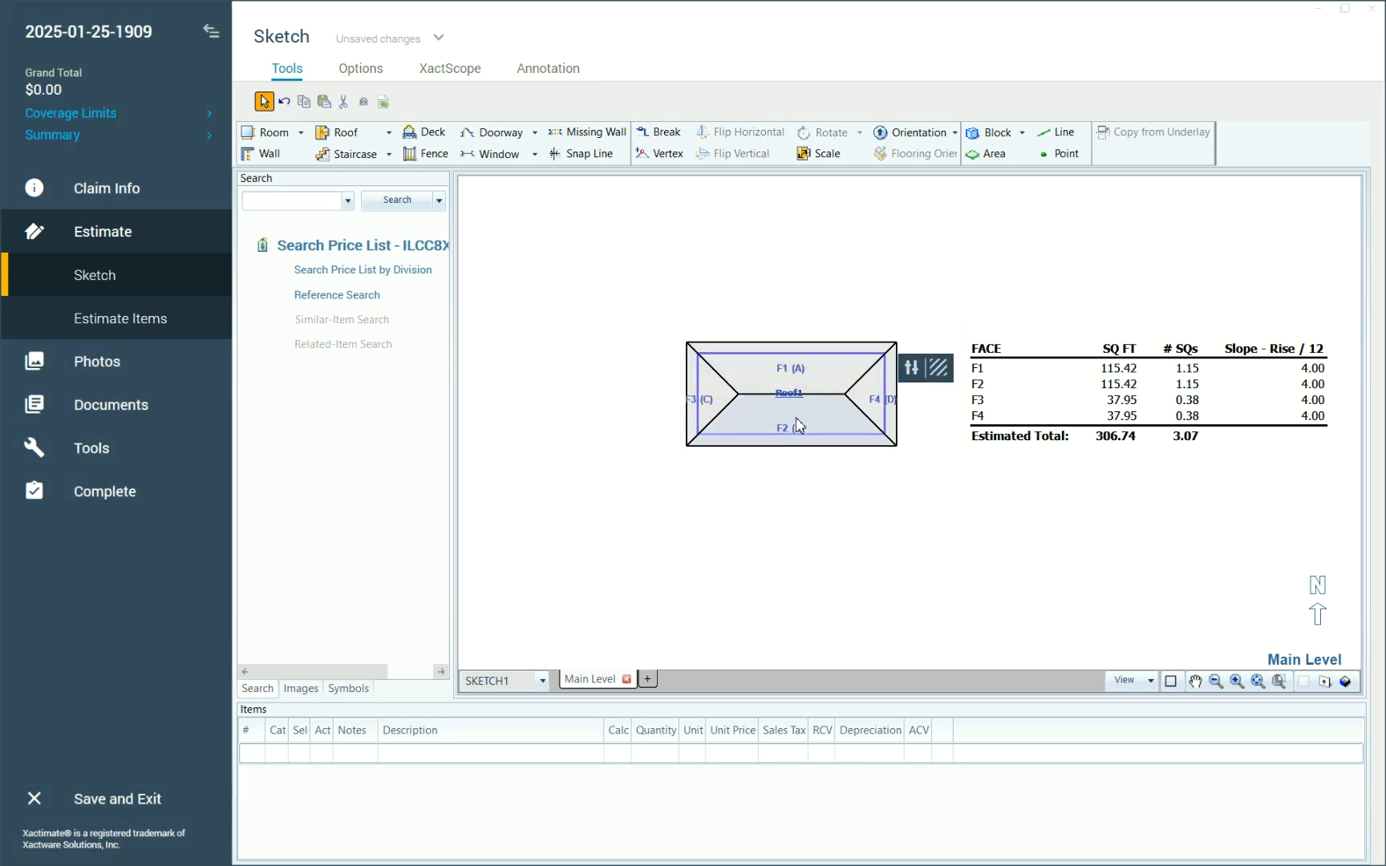
pyautogui.moveTo(792, 444); pyautogui.dragTo(774, 515)
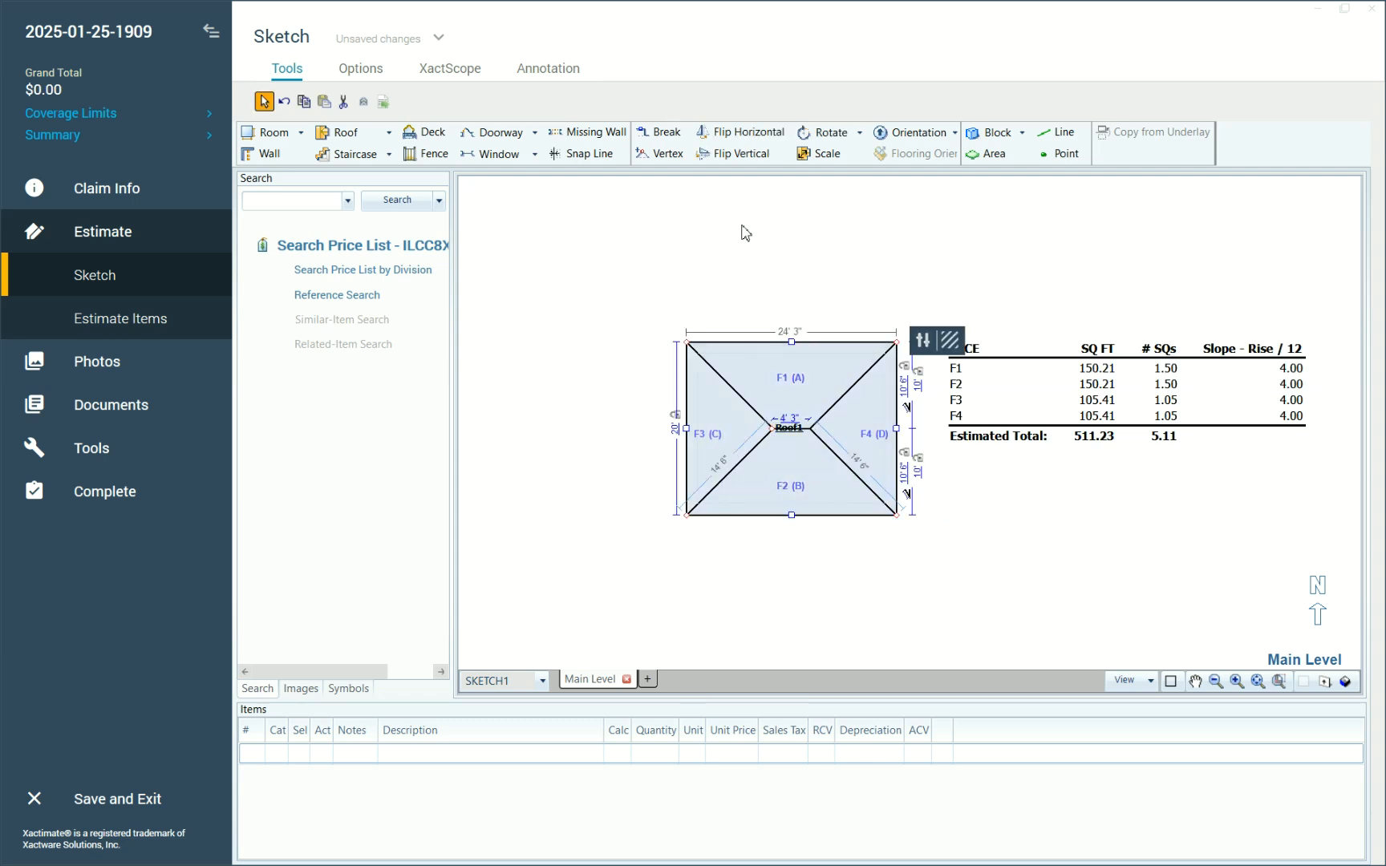
# Break the south eave, pull its west part out about 9' 7" as a hip extension, and widen the extension to about 14' 4"
pyautogui.click(662, 136)
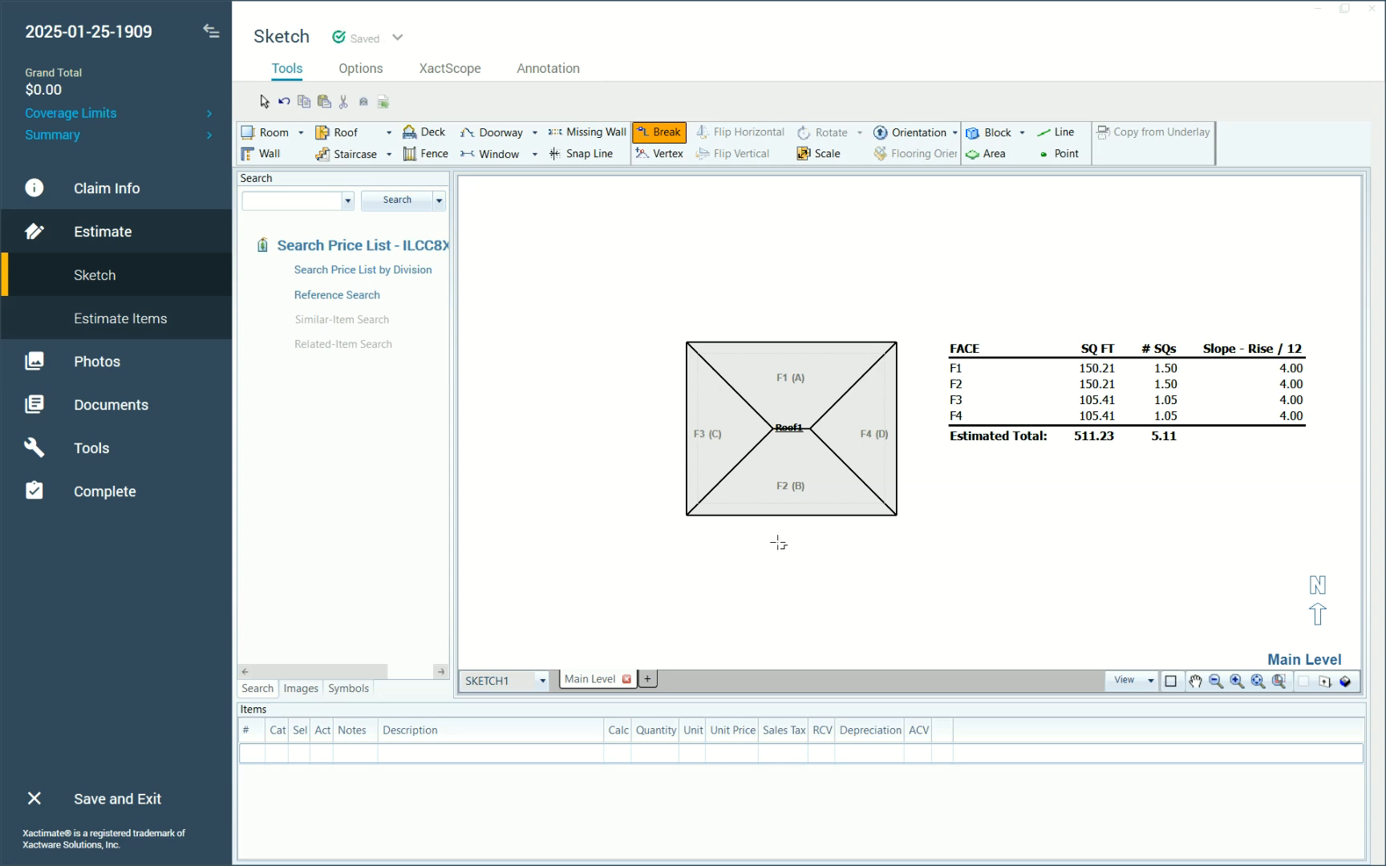
pyautogui.click(773, 515)
pyautogui.moveTo(730, 515); pyautogui.dragTo(744, 600)
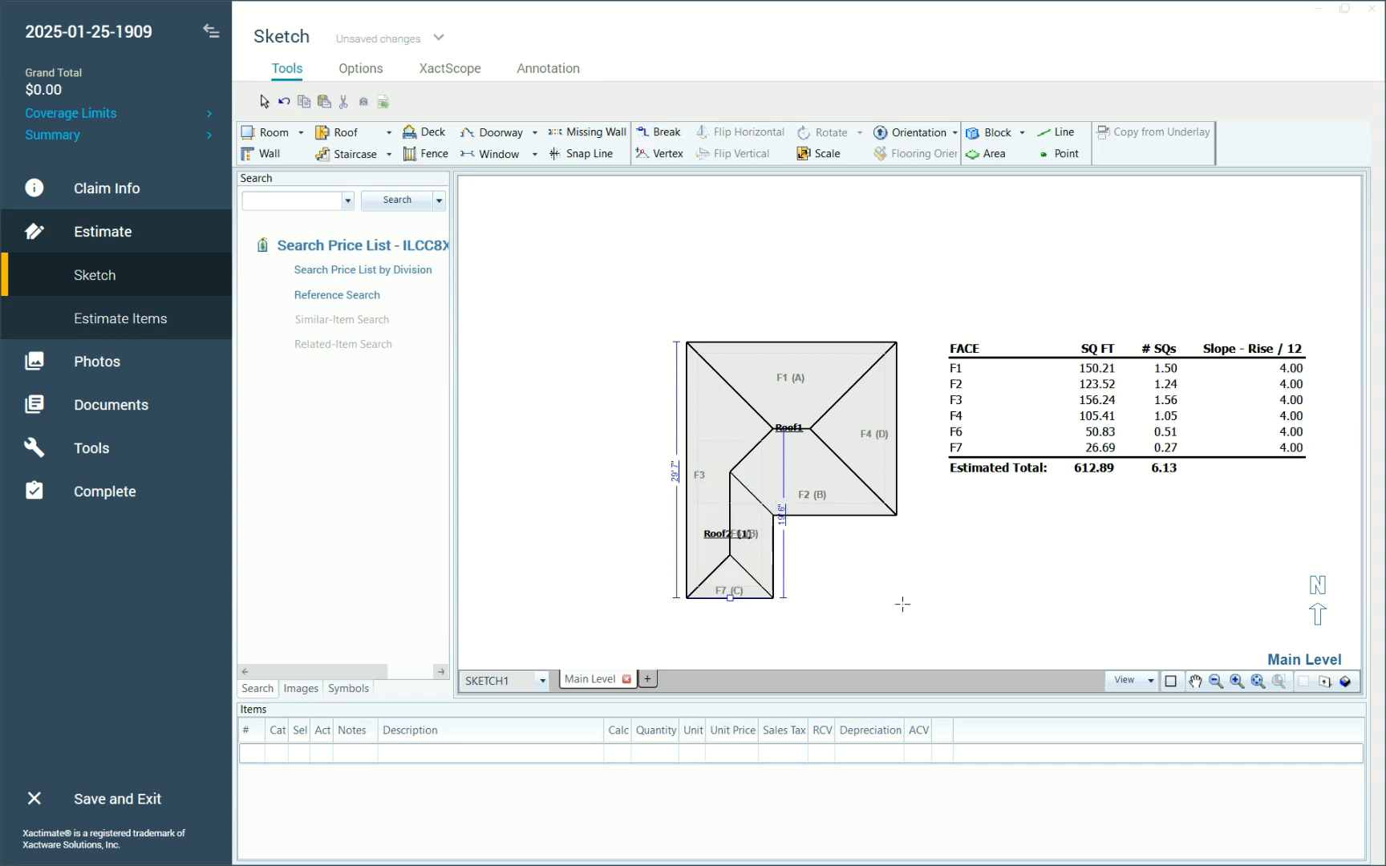
pyautogui.click(764, 554)
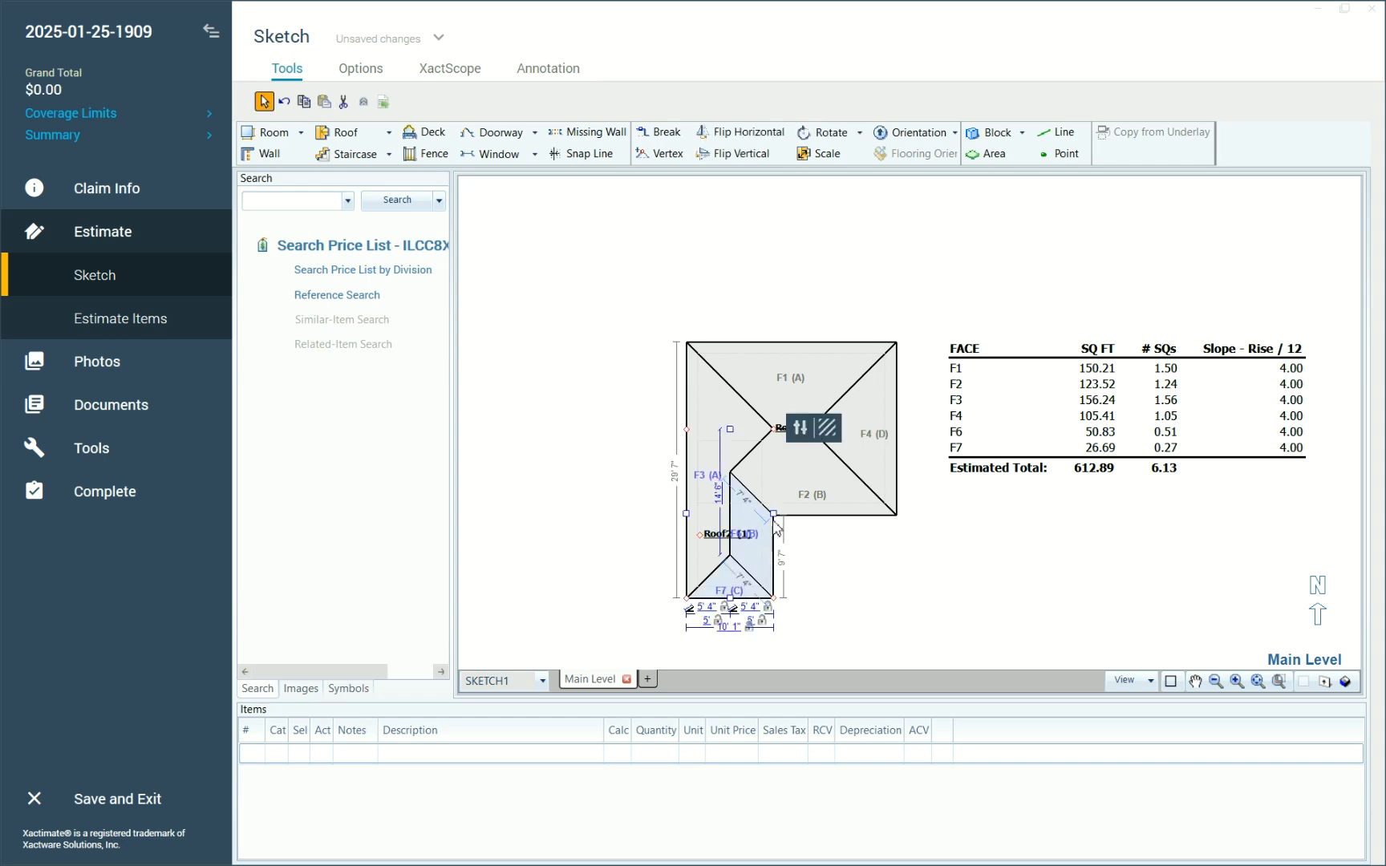
pyautogui.moveTo(774, 513); pyautogui.dragTo(812, 517)
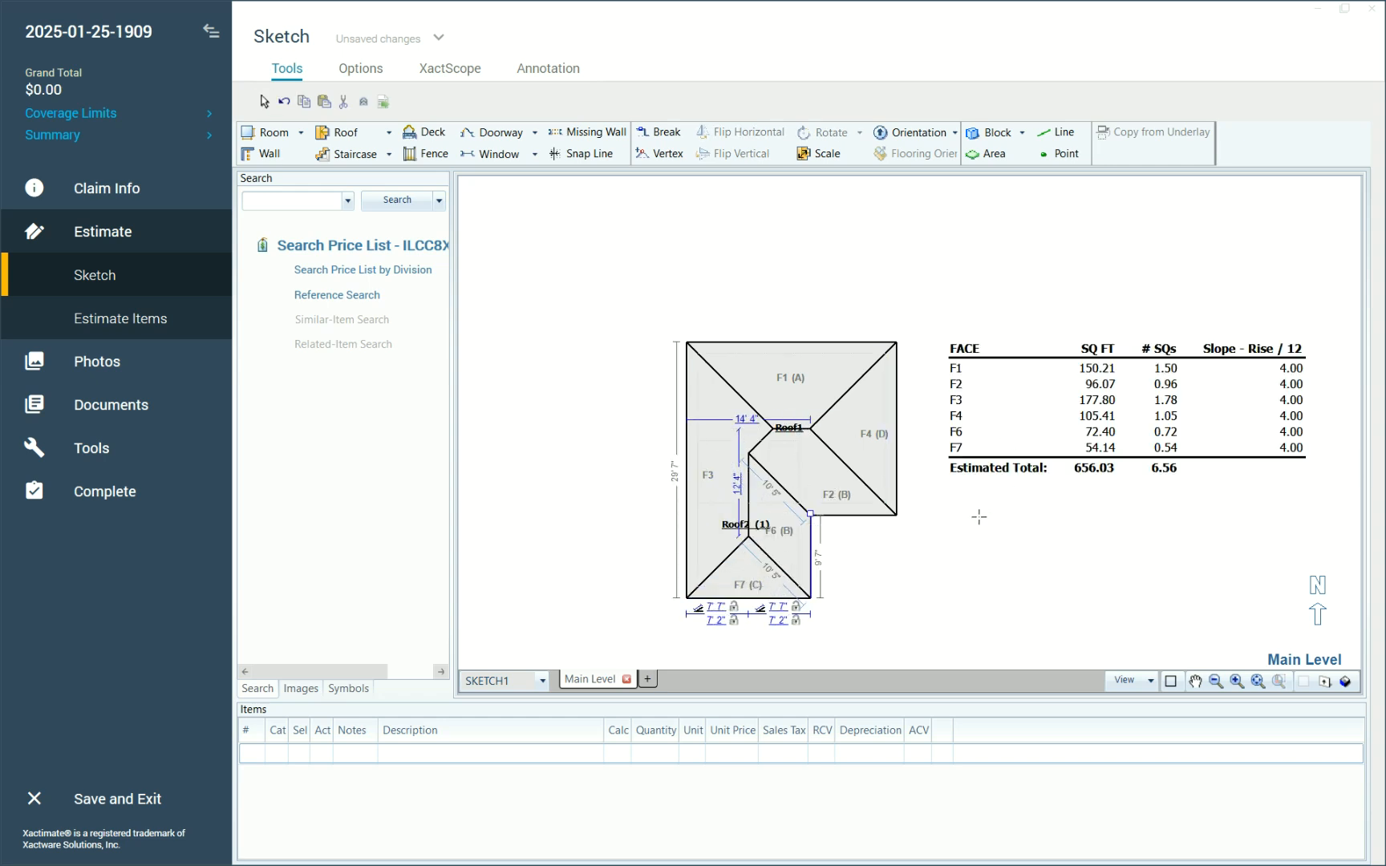
# Check the L-shaped roof in 3D and undo the extension's widening and pull-out in the plan view
pyautogui.click(1345, 681)
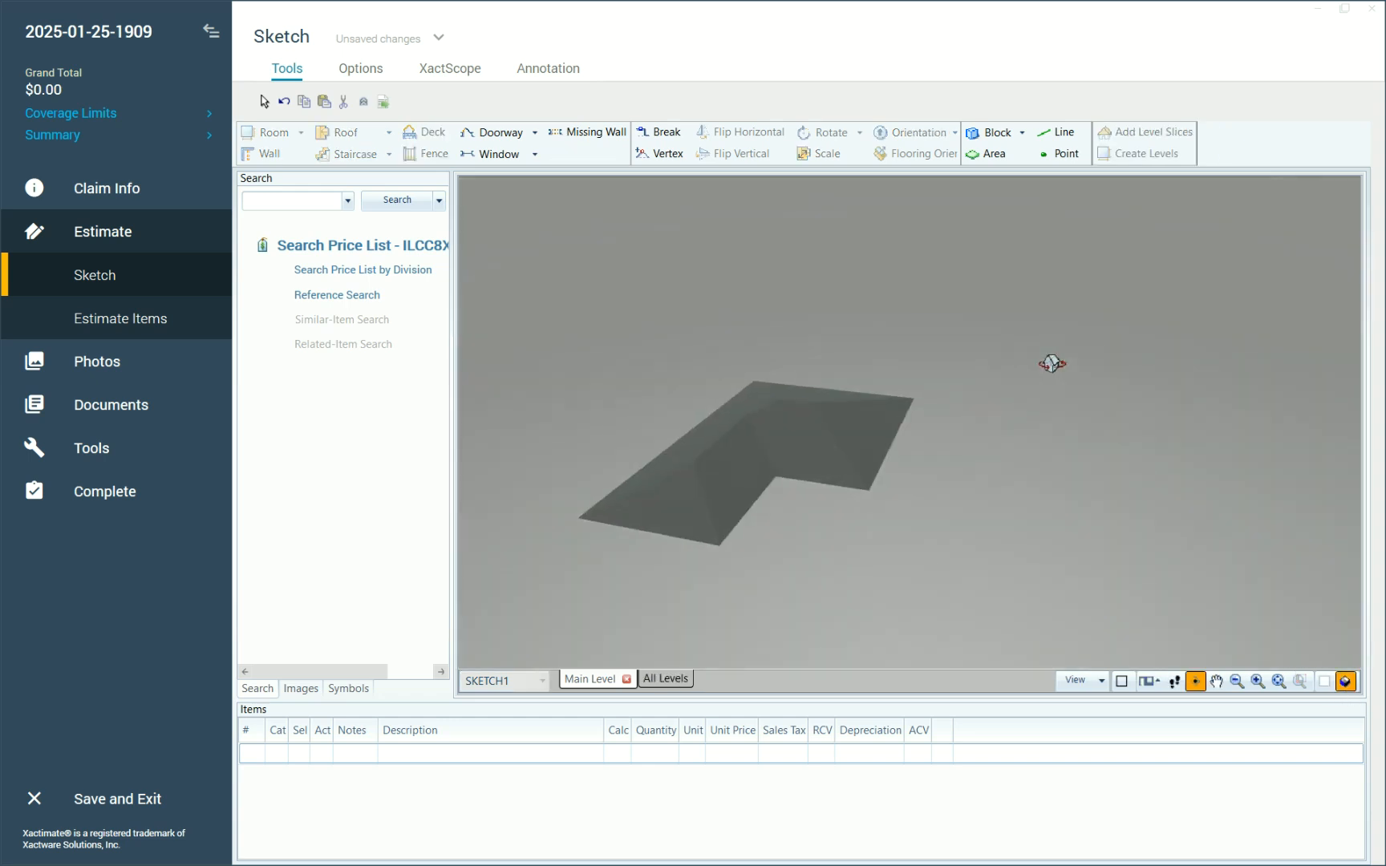
pyautogui.click(1346, 681)
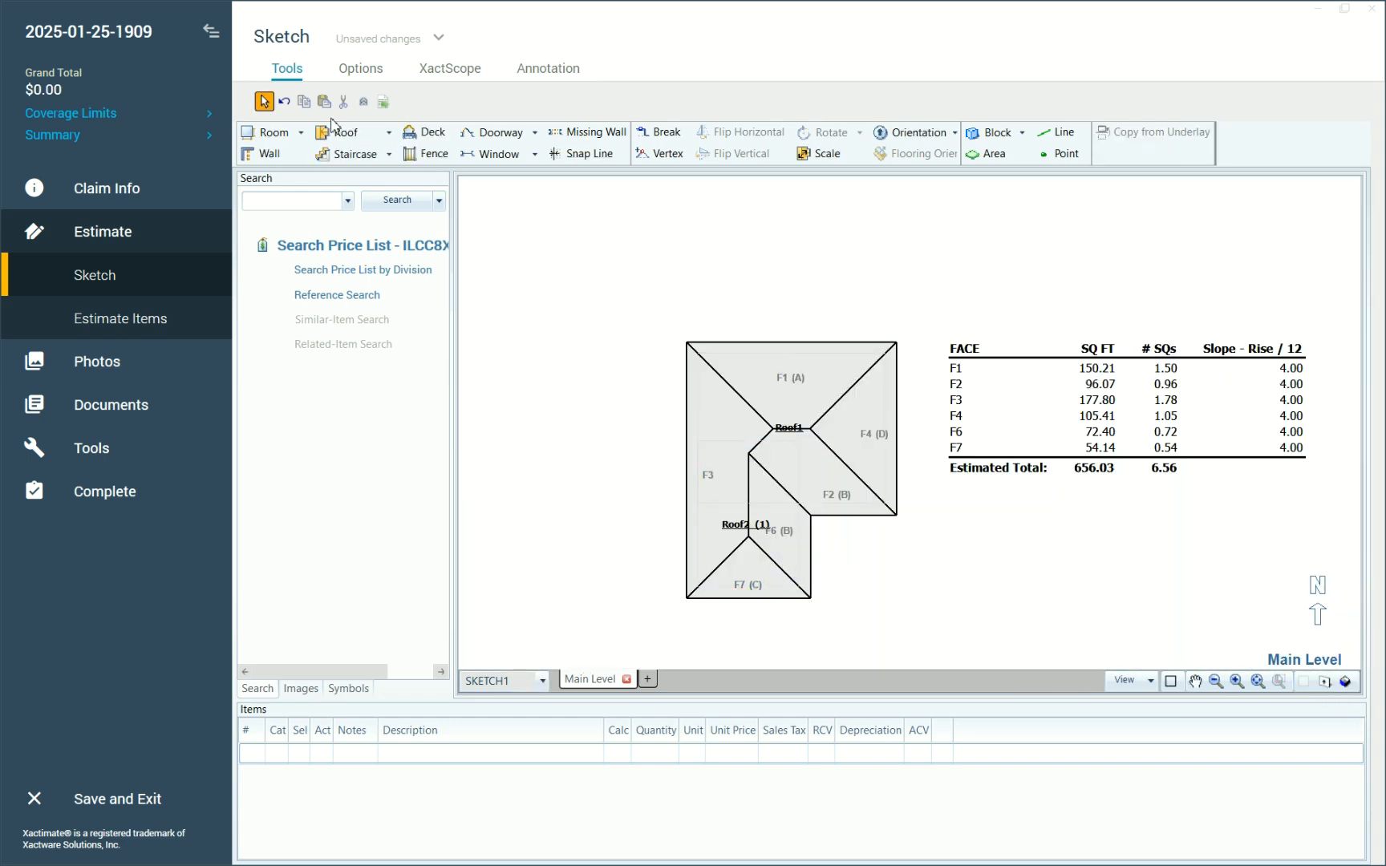
pyautogui.click(284, 101)
pyautogui.click(284, 101)
# Set the slope rise per 12 of both roofs to 8" on all faces, and to 6" on faces A and B
pyautogui.moveTo(632, 306); pyautogui.dragTo(853, 507)
pyautogui.click(924, 356)
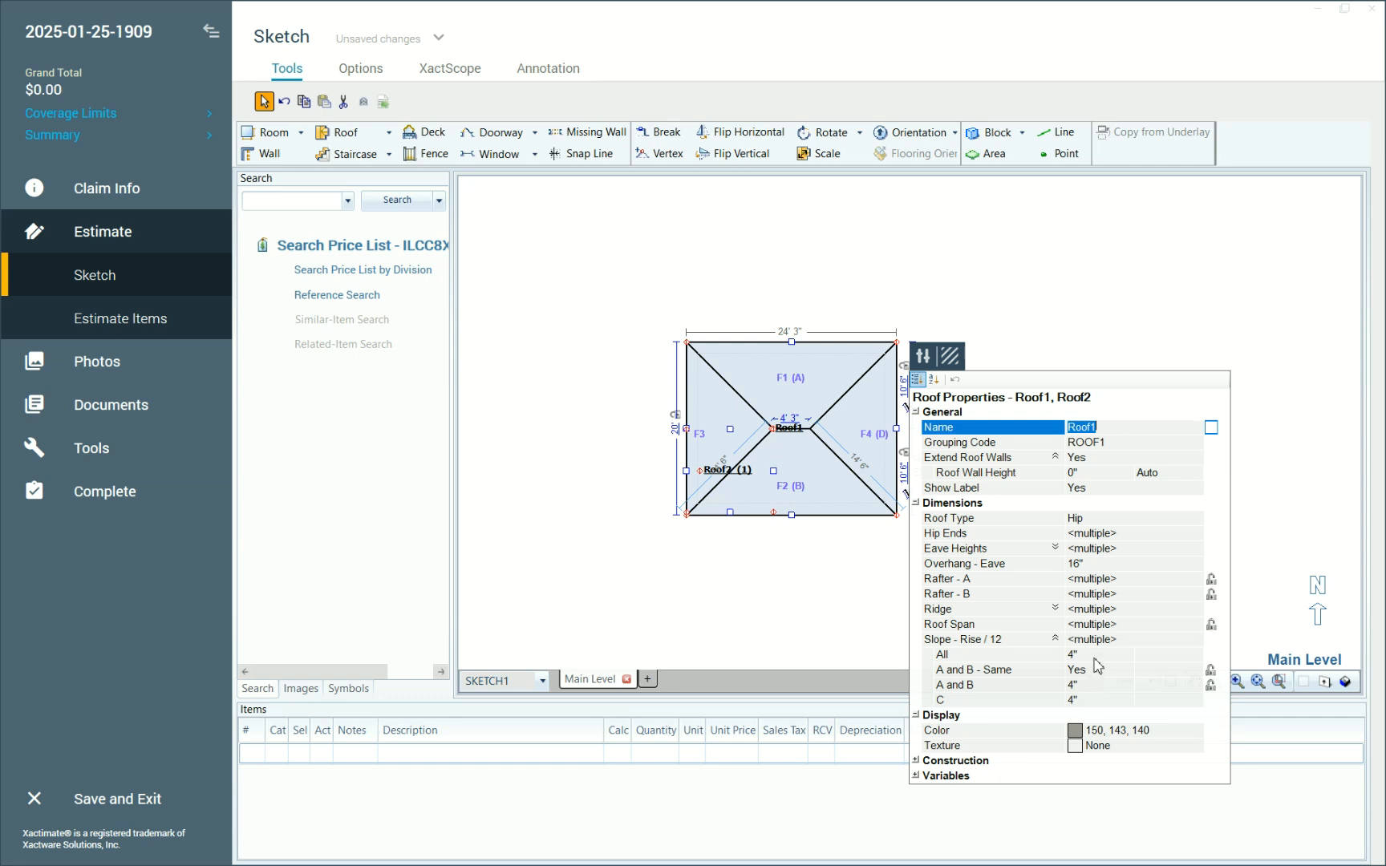
pyautogui.click(1096, 656)
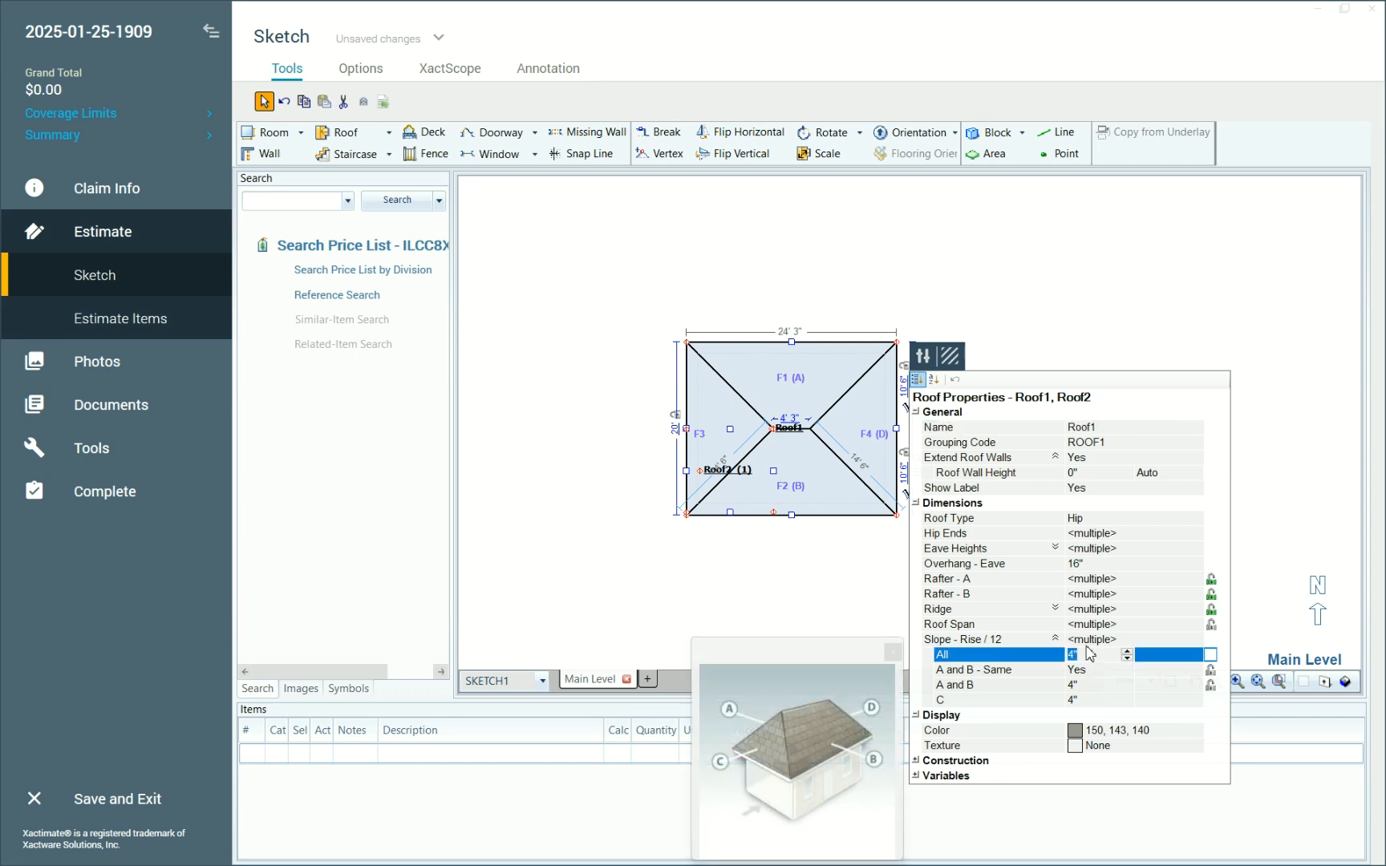
pyautogui.press('Return')
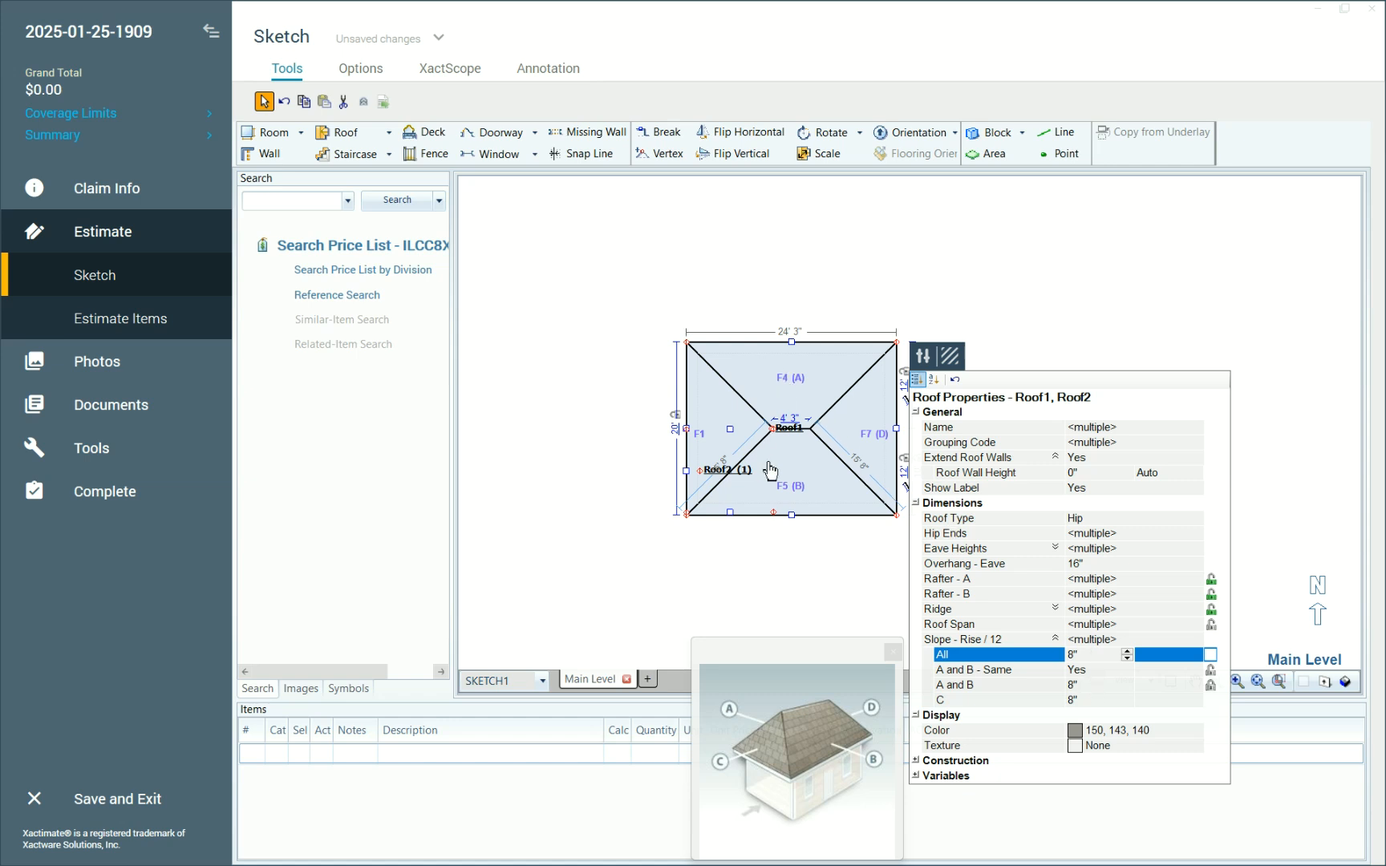
pyautogui.click(1096, 686)
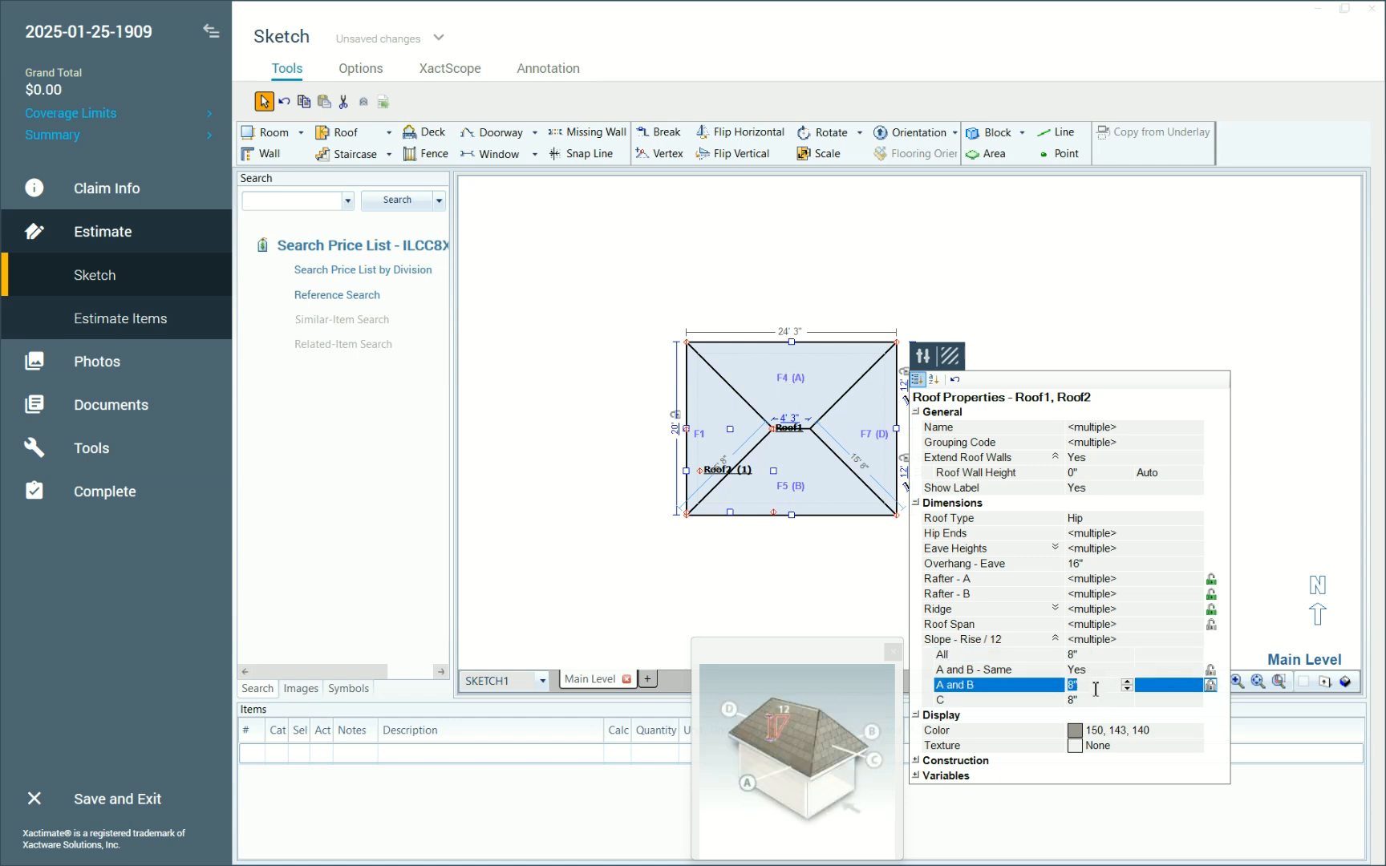
pyautogui.press('Return')
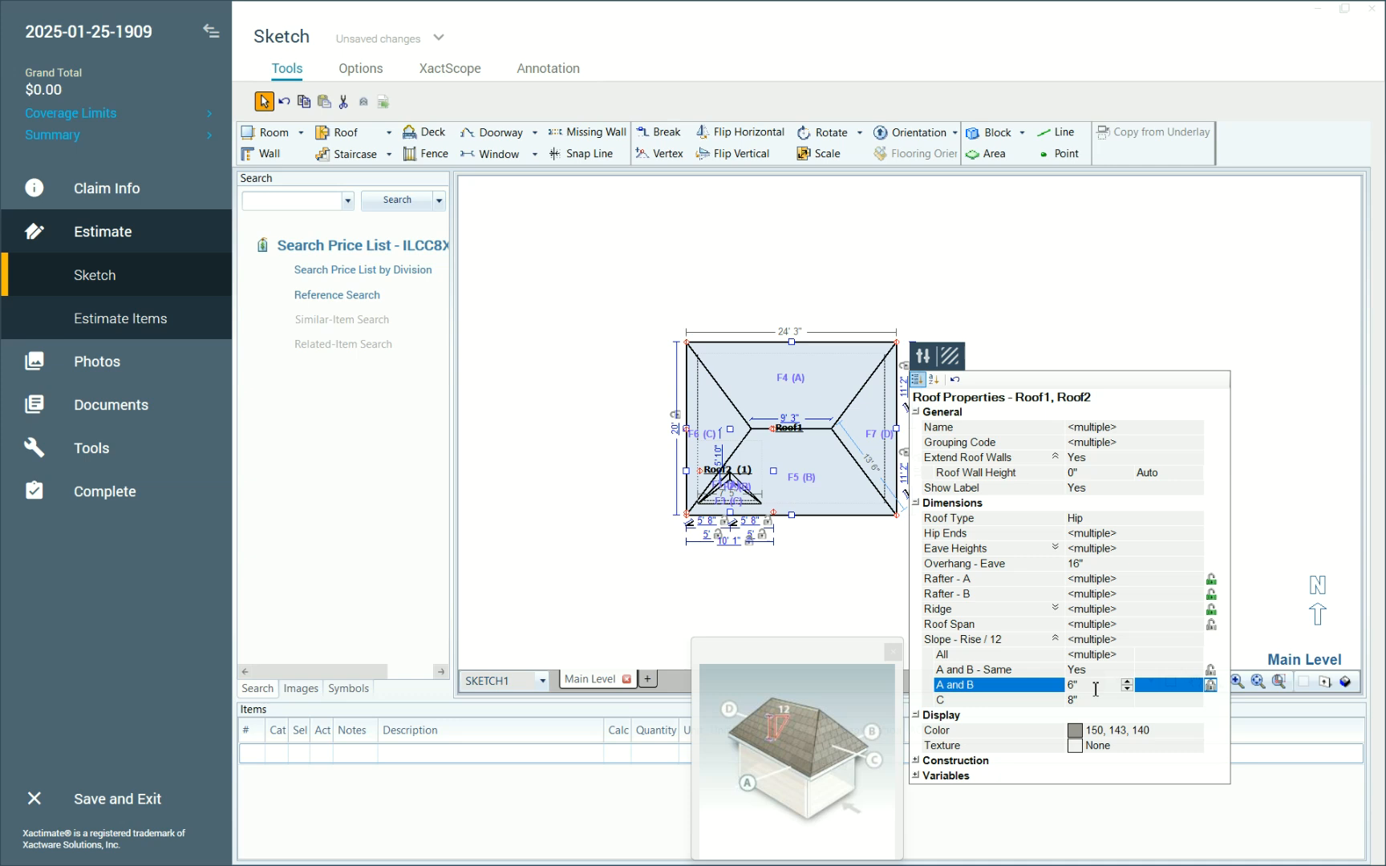
# Delete the small leftover hip roof in the main roof's southwest corner
pyautogui.click(746, 497)
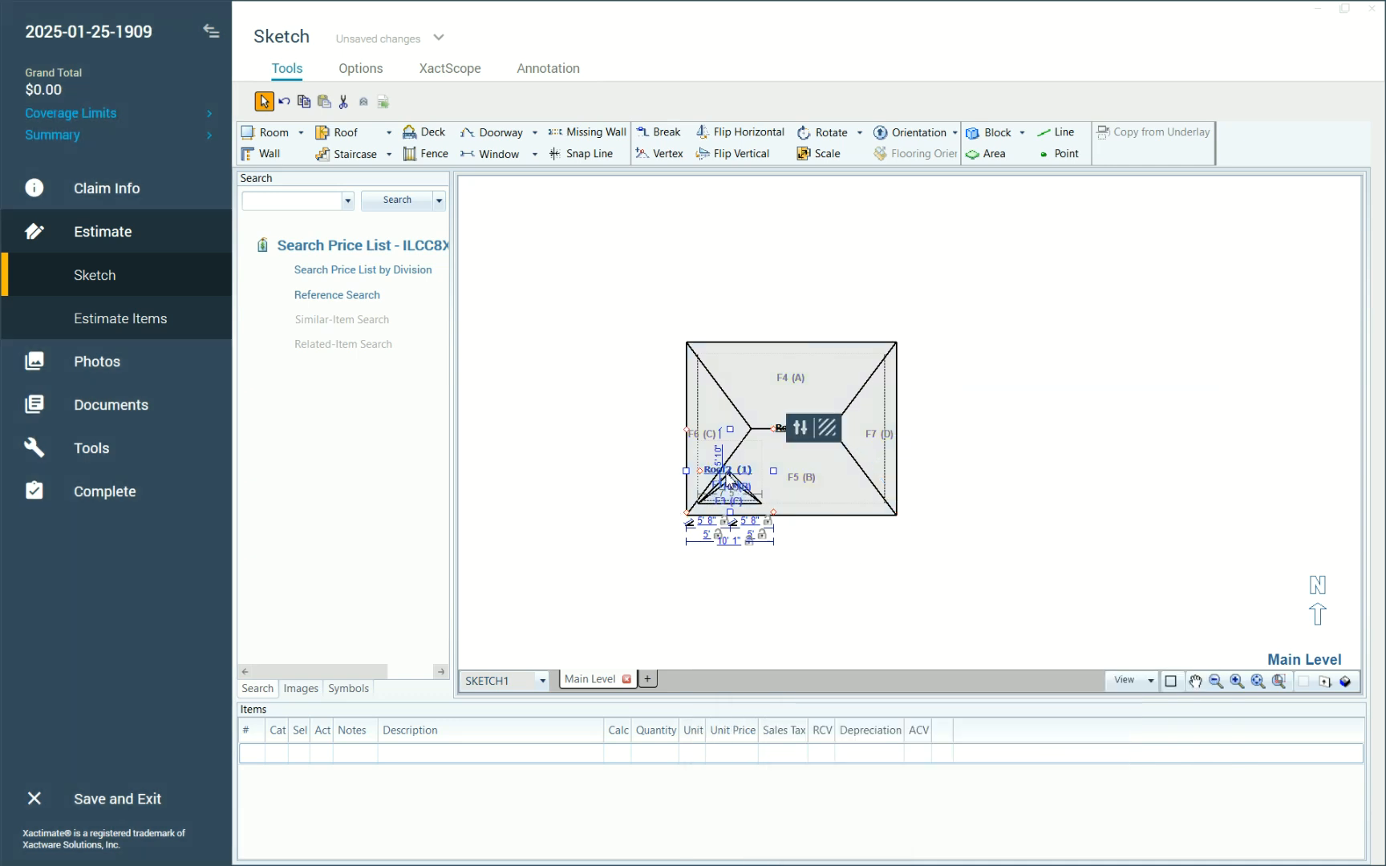
pyautogui.press('Delete')
# Unlink the main roof's A and B slopes, and set the rise per 12 to 5" on A and 7" on C
pyautogui.click(726, 480)
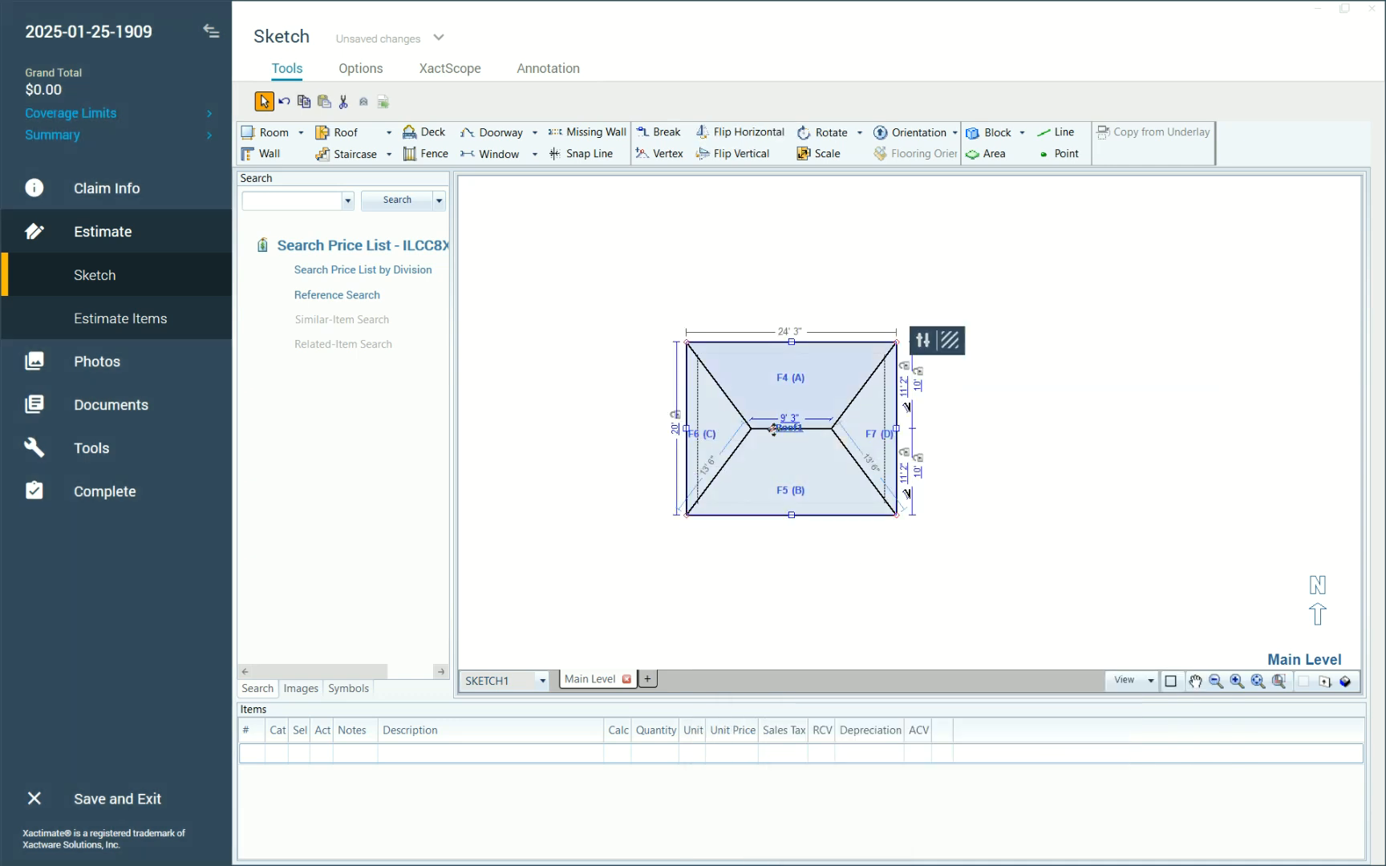
pyautogui.click(936, 350)
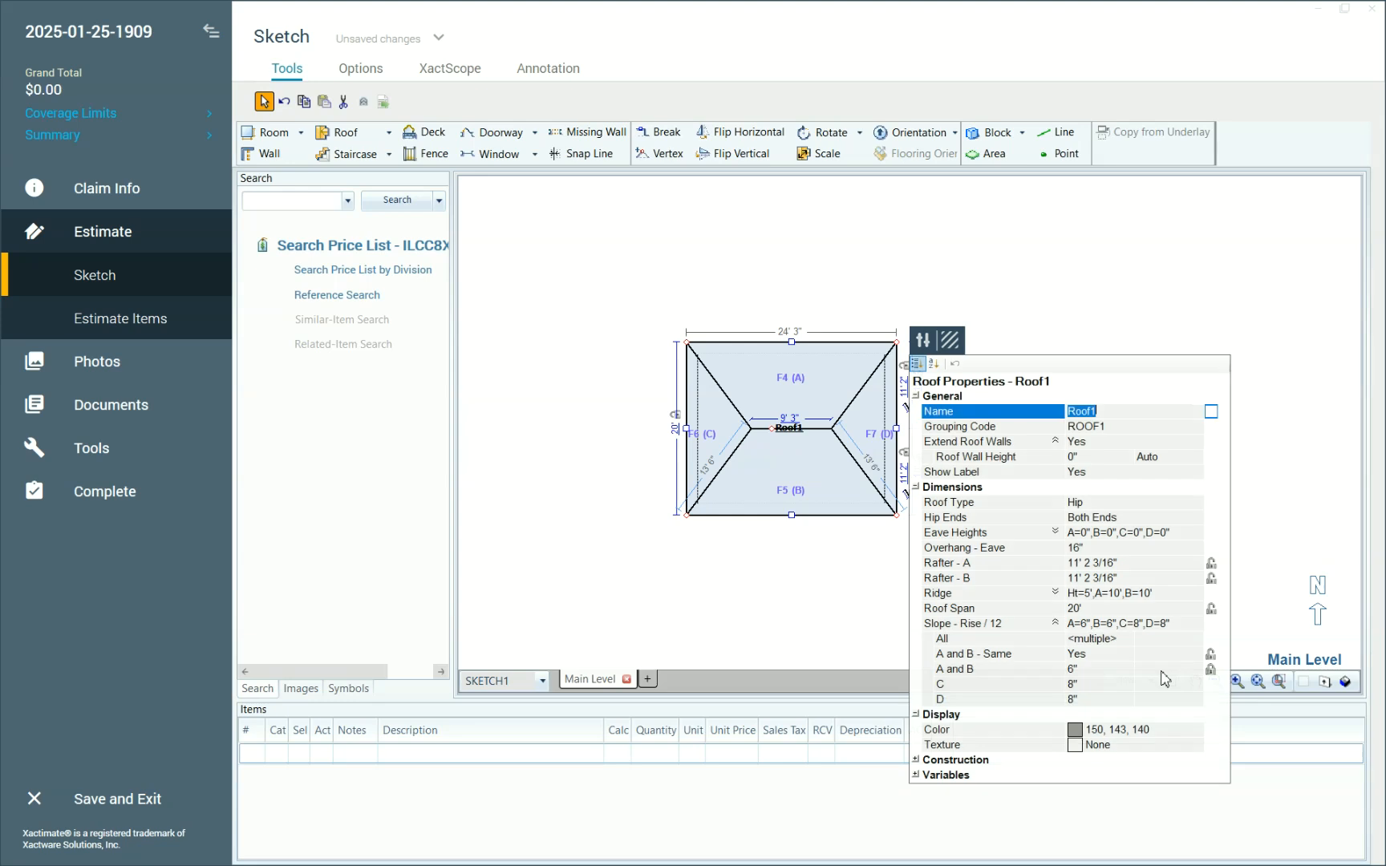
pyautogui.click(1105, 653)
pyautogui.click(1127, 653)
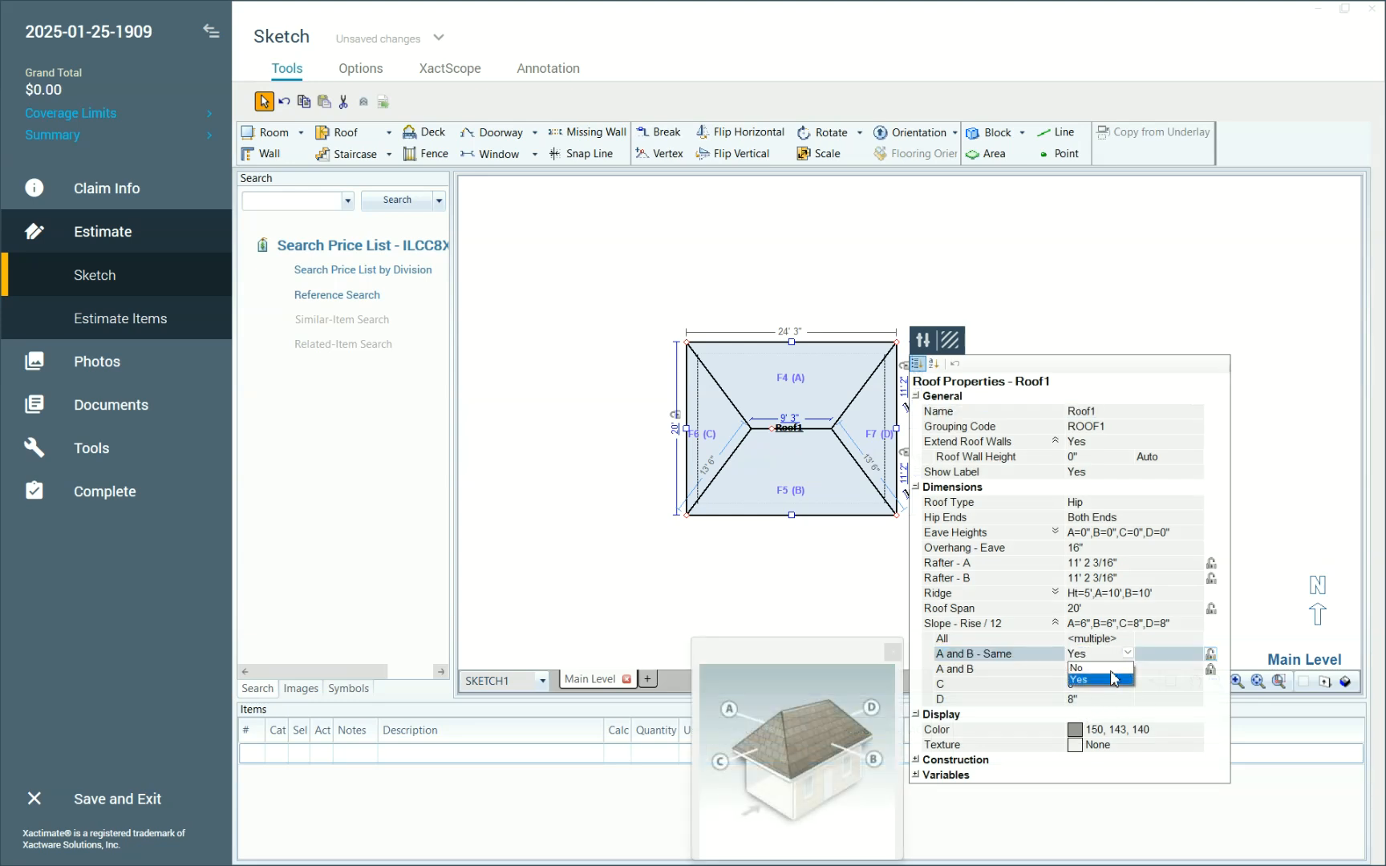
pyautogui.click(1110, 669)
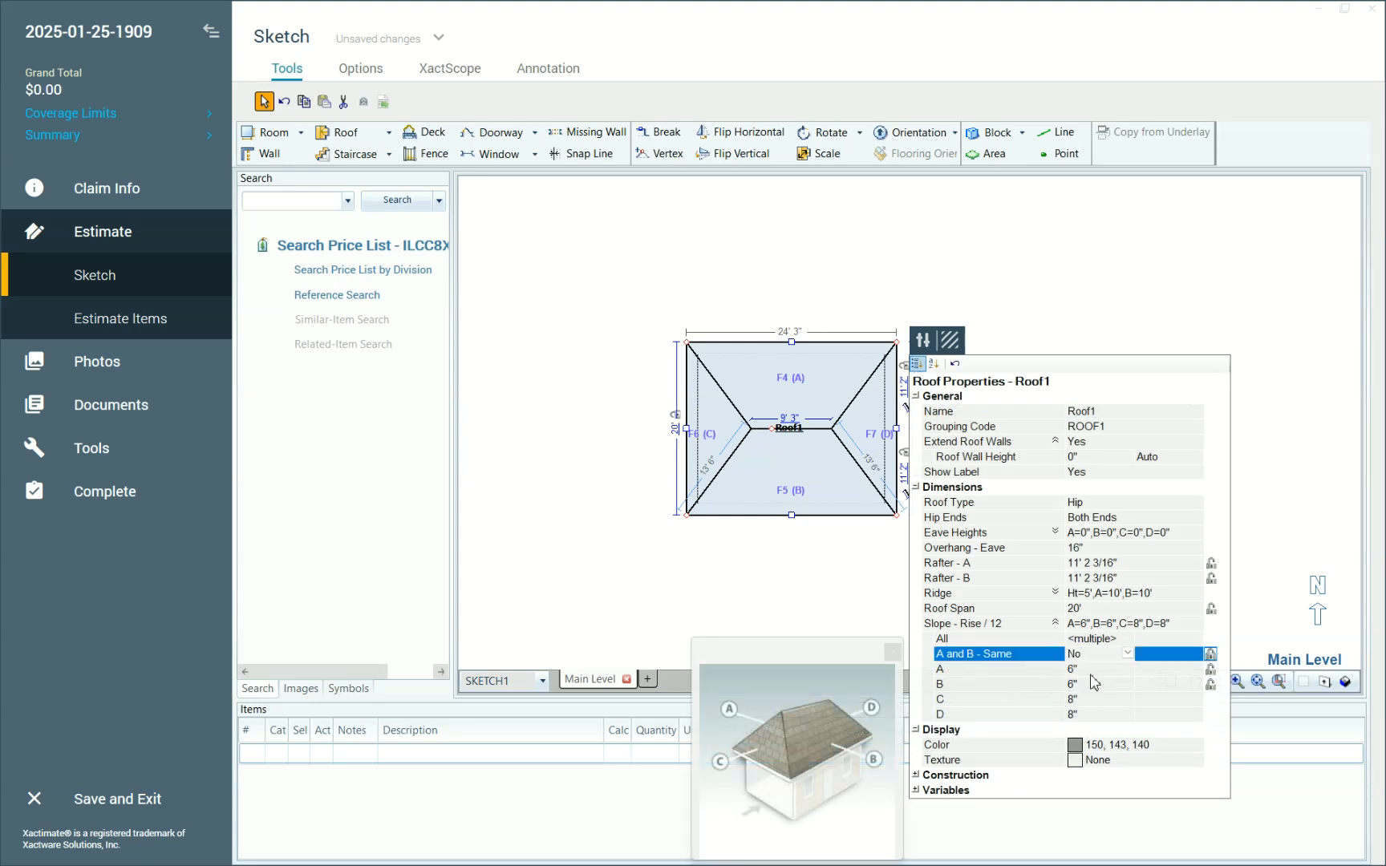
pyautogui.click(1094, 669)
pyautogui.write('5')
pyautogui.click(1086, 699)
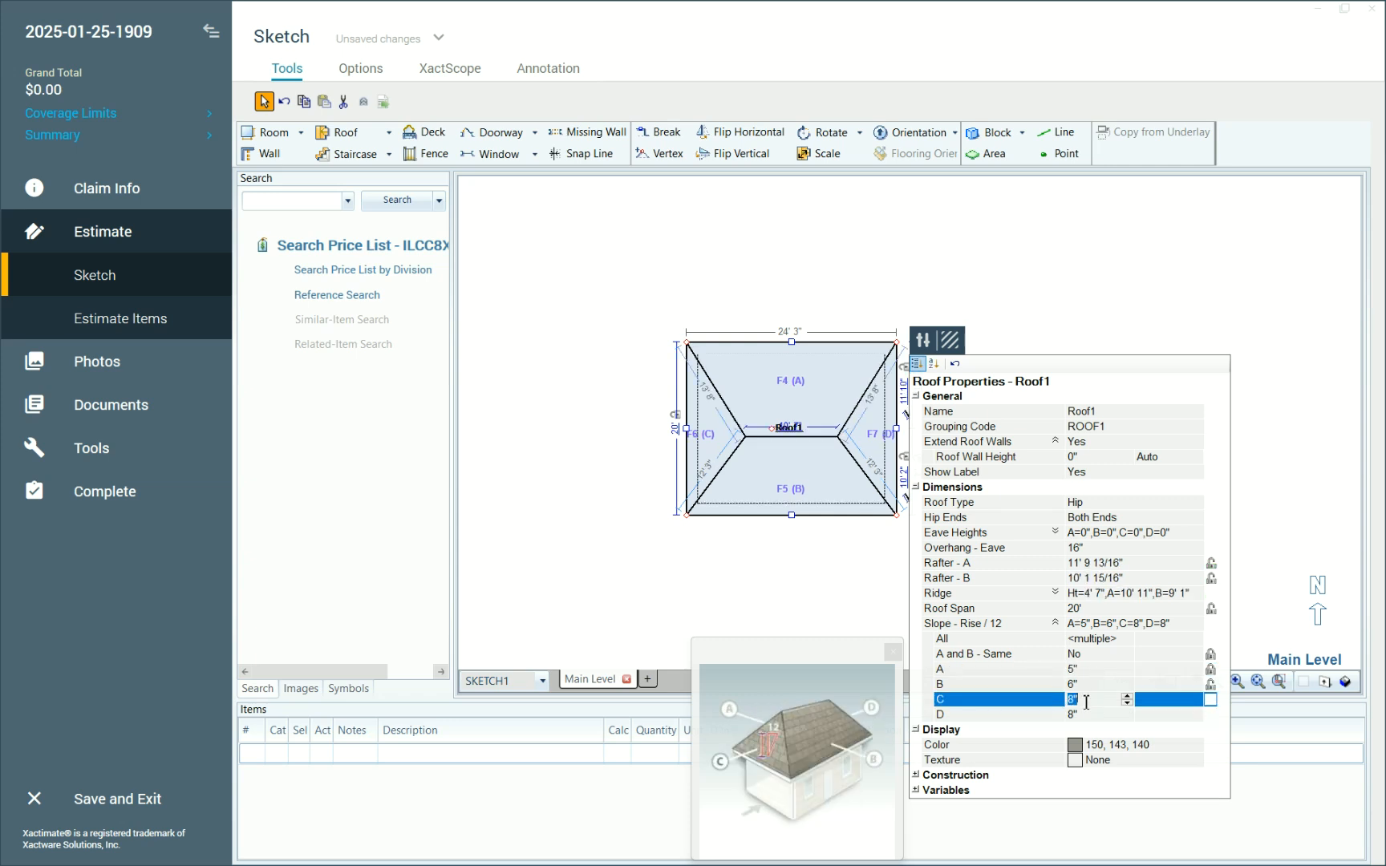
pyautogui.press('Return')
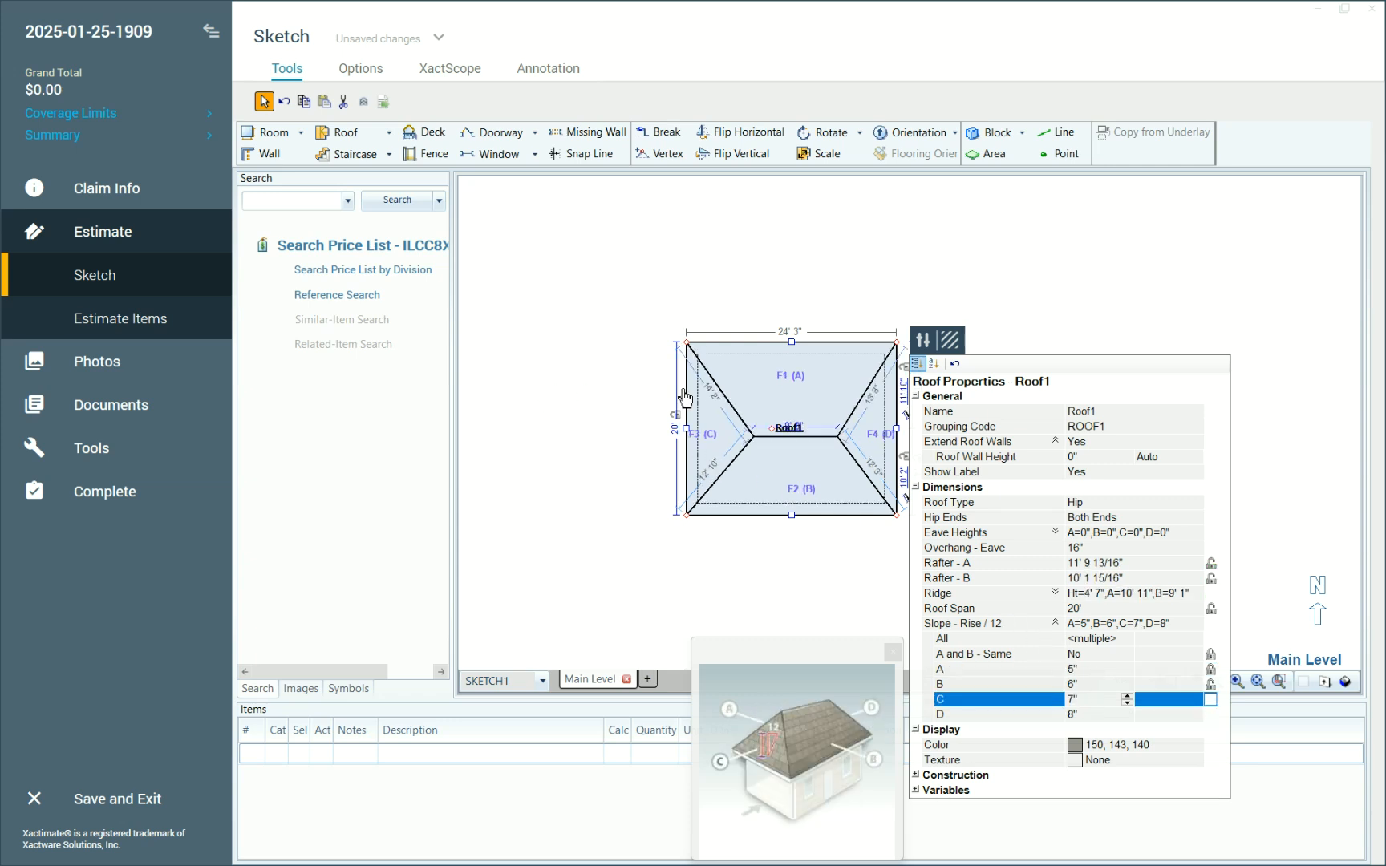
# Make the A and B slopes the same again, and set the rise per 12 to 8" on A and B and 8" on C
pyautogui.click(1079, 655)
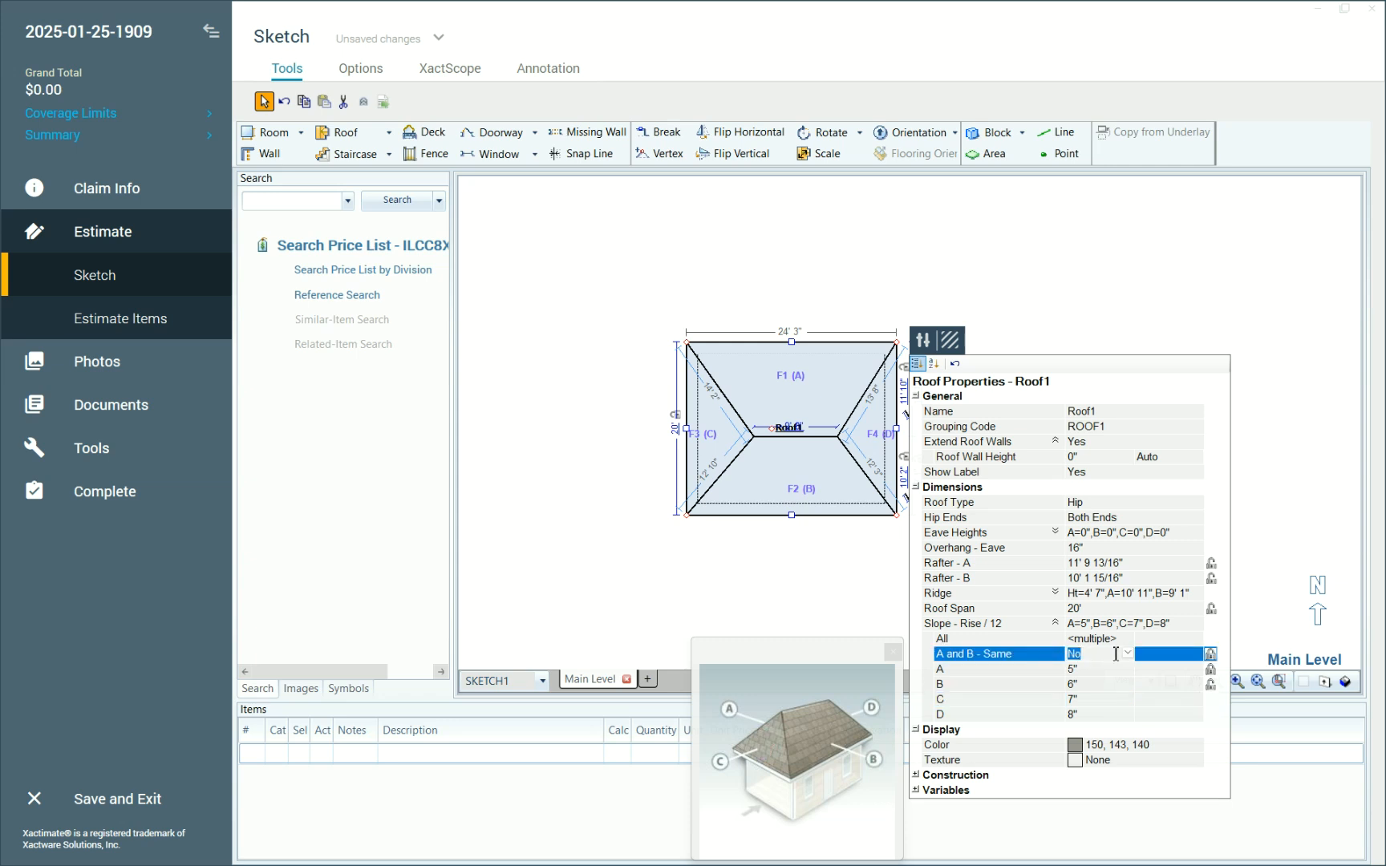
pyautogui.click(1127, 653)
pyautogui.click(1099, 679)
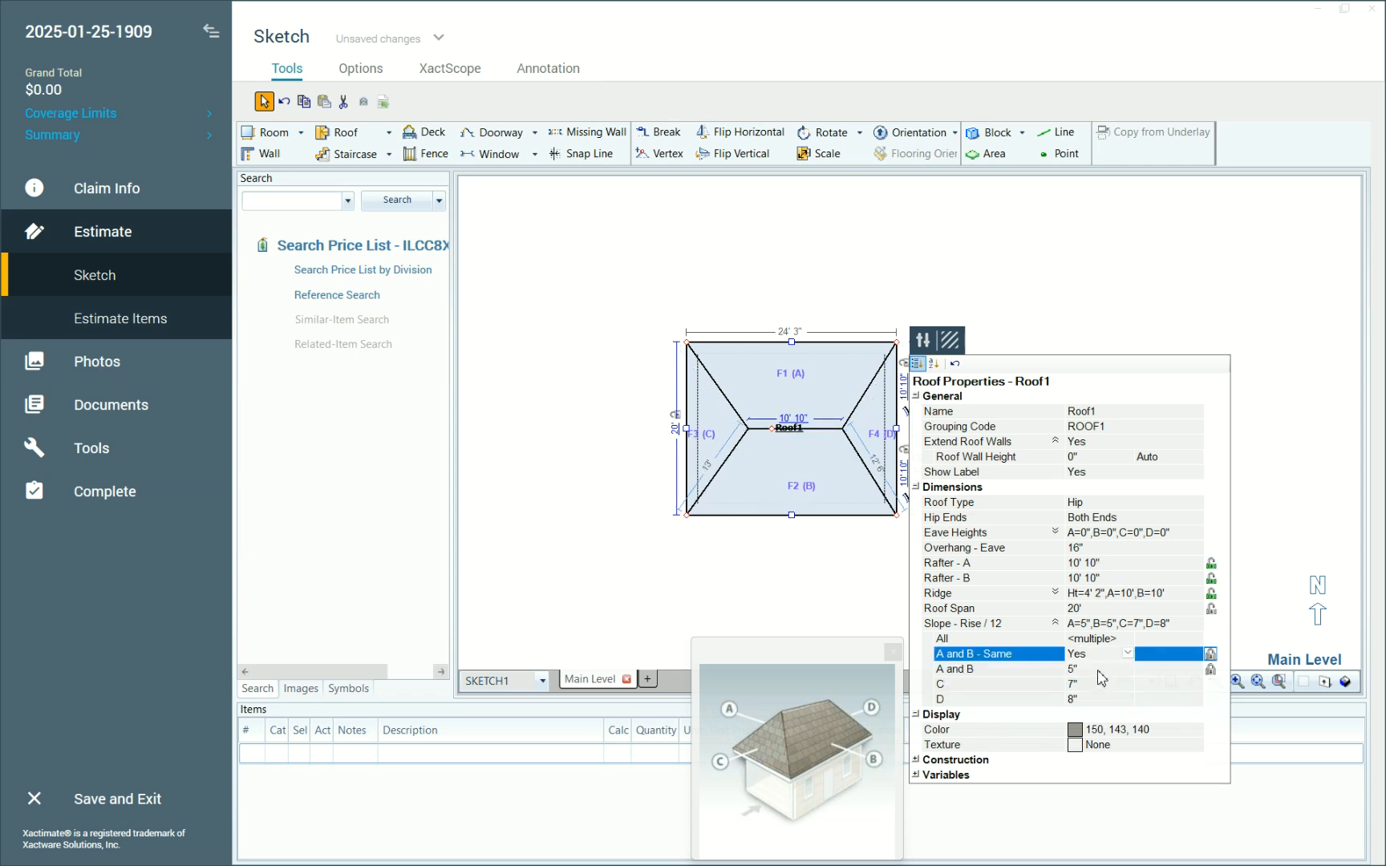
pyautogui.click(1099, 671)
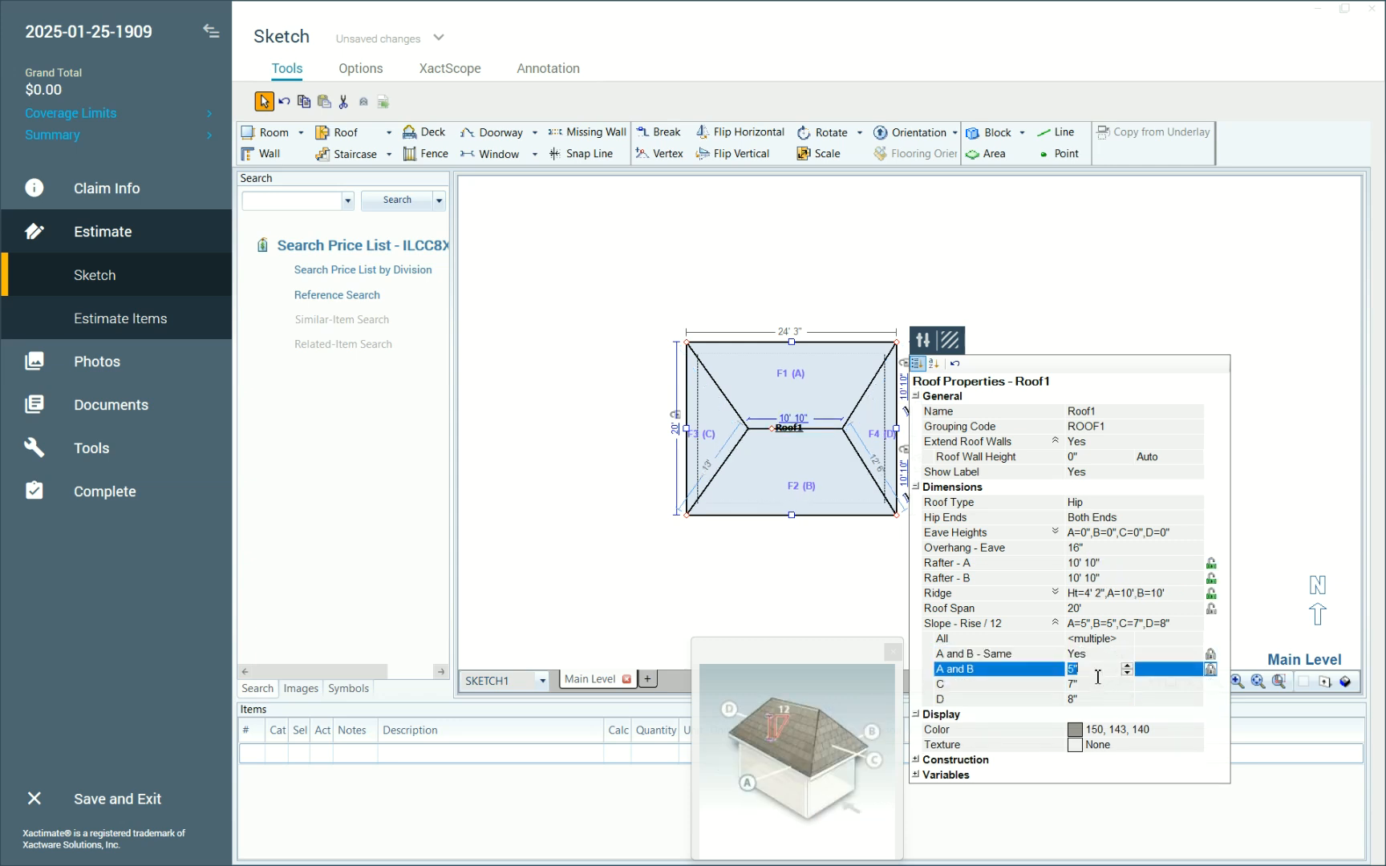
pyautogui.write('8')
pyautogui.click(1098, 687)
pyautogui.write('8')
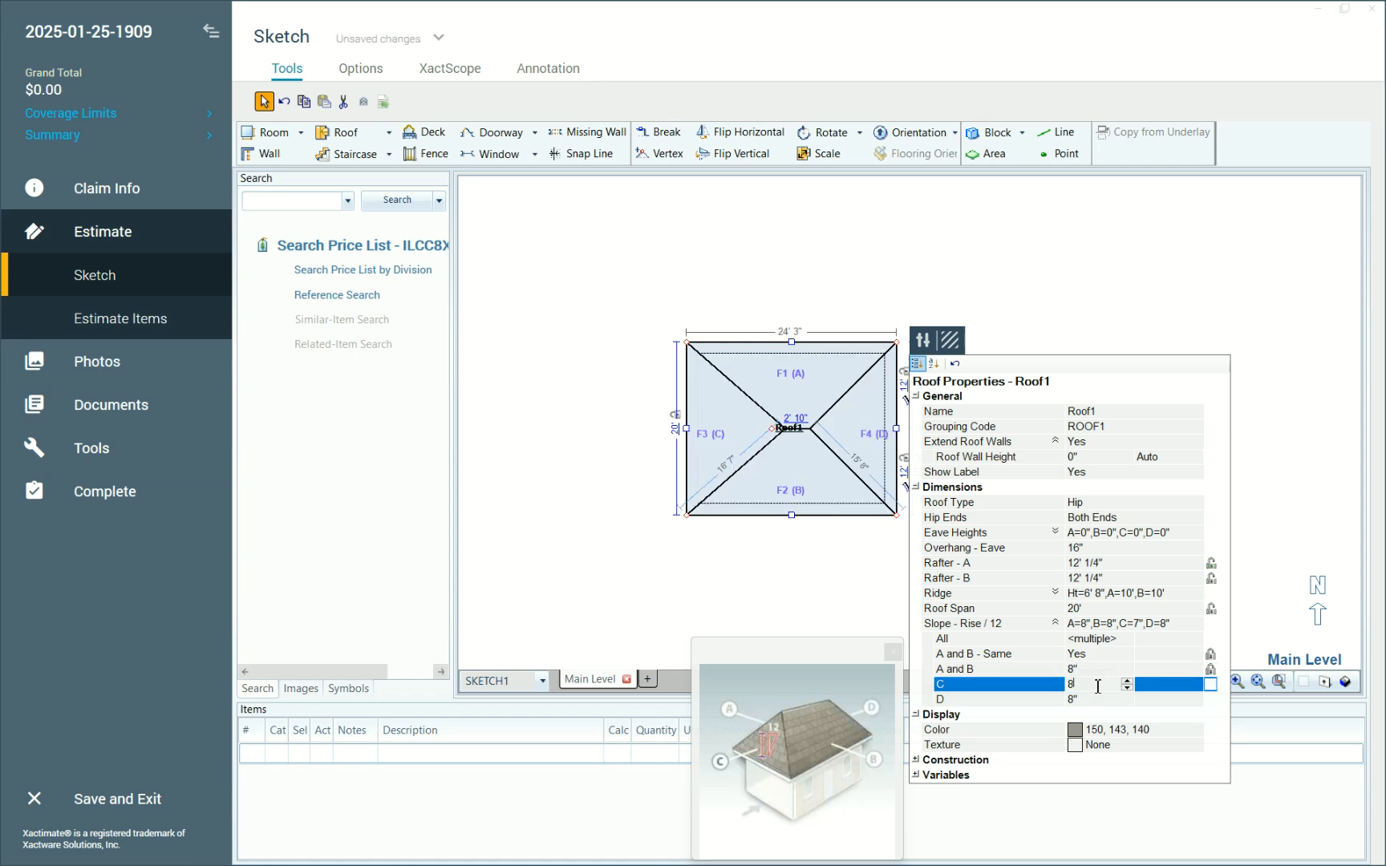
pyautogui.click(416, 382)
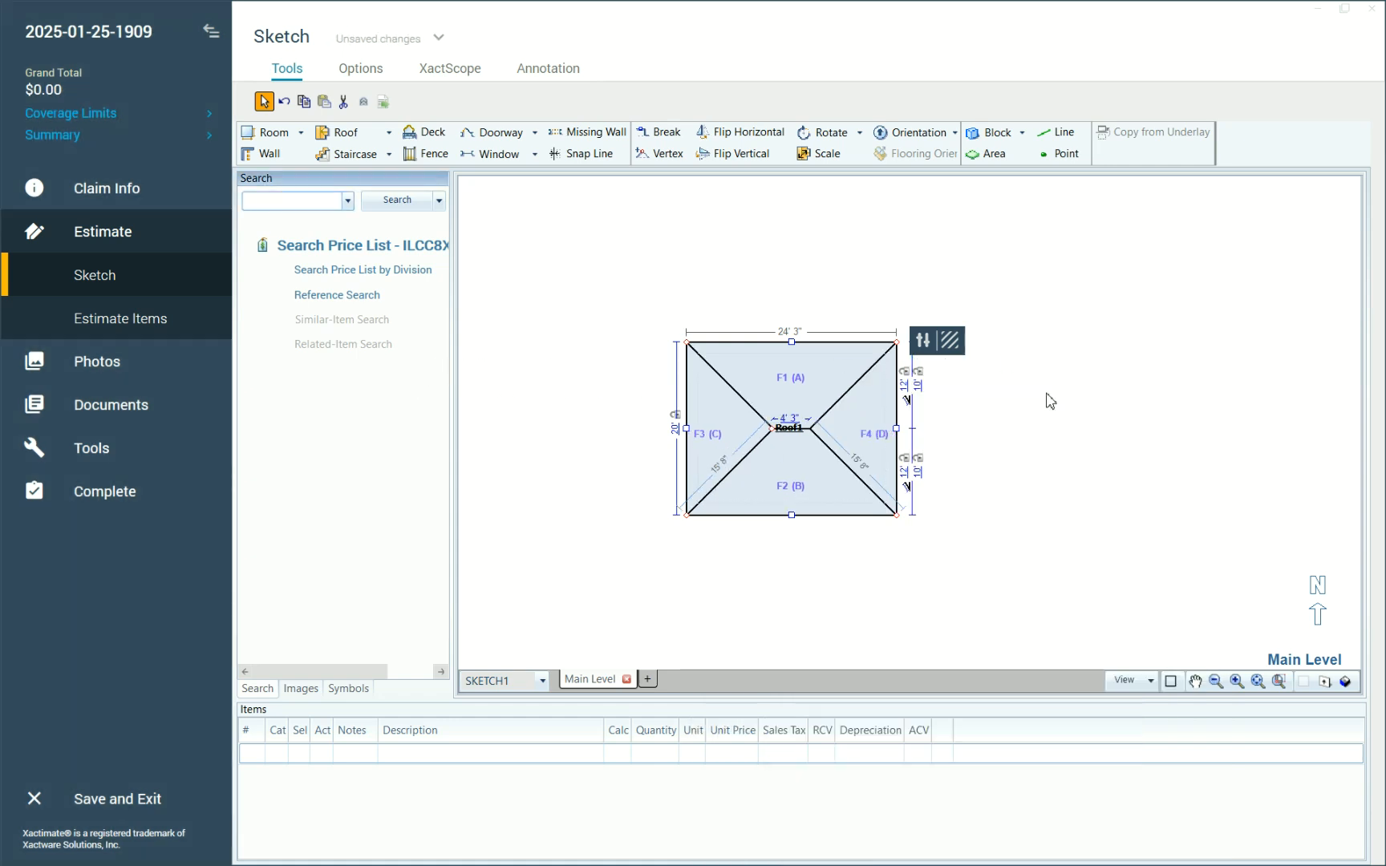
# Check the equally pitched hip roof in 3D and return to the plan view
pyautogui.click(1345, 681)
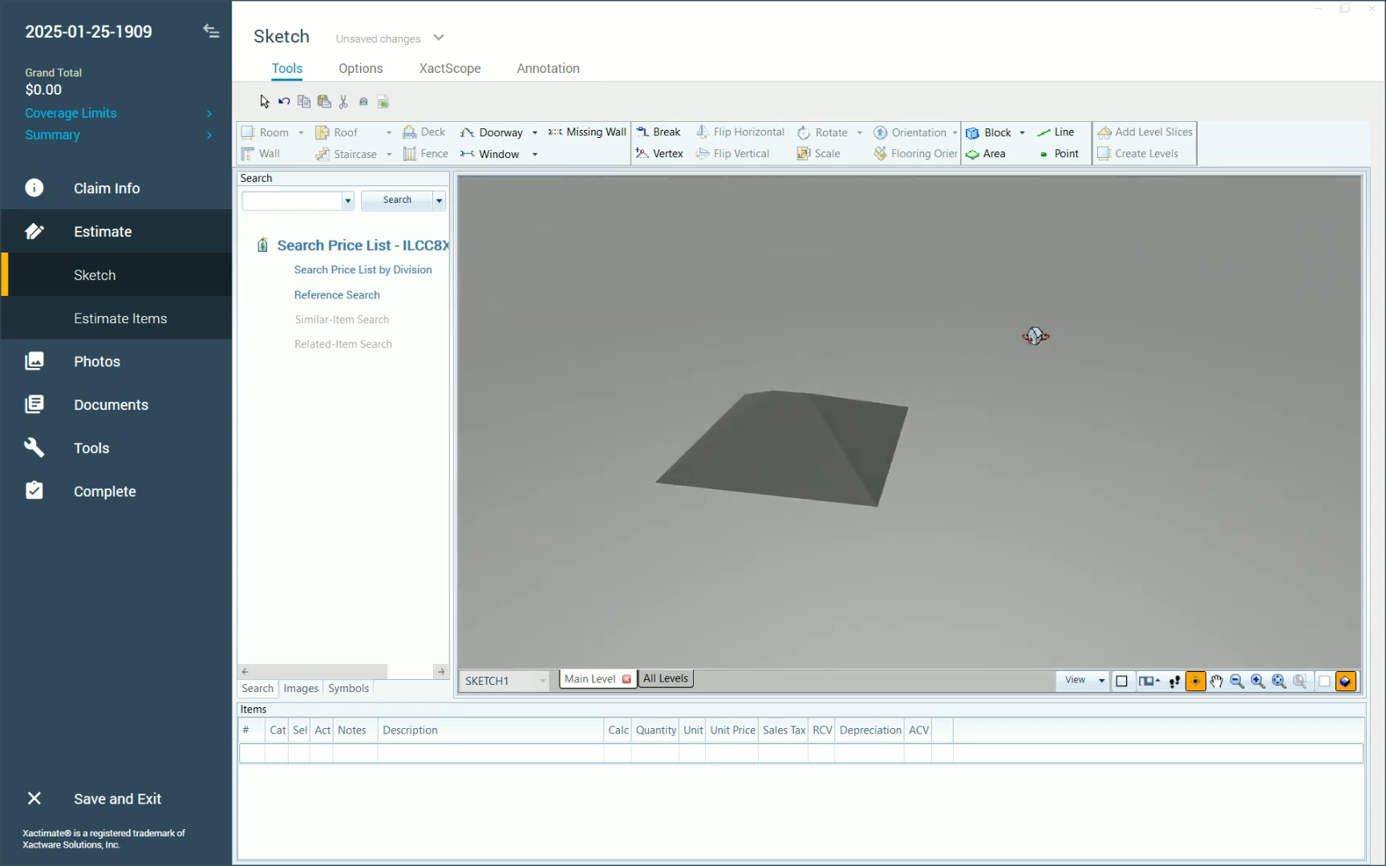
pyautogui.click(1325, 681)
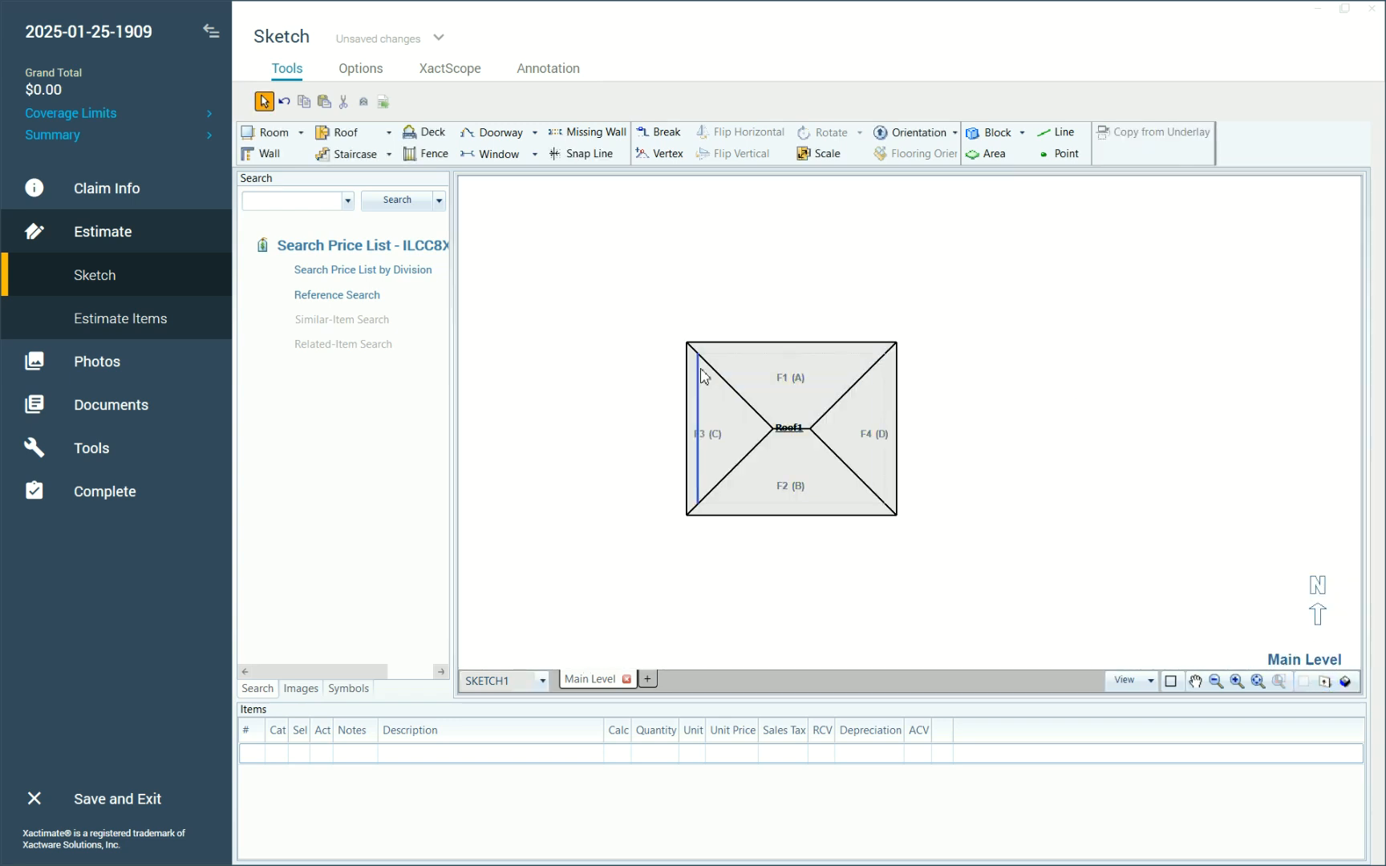